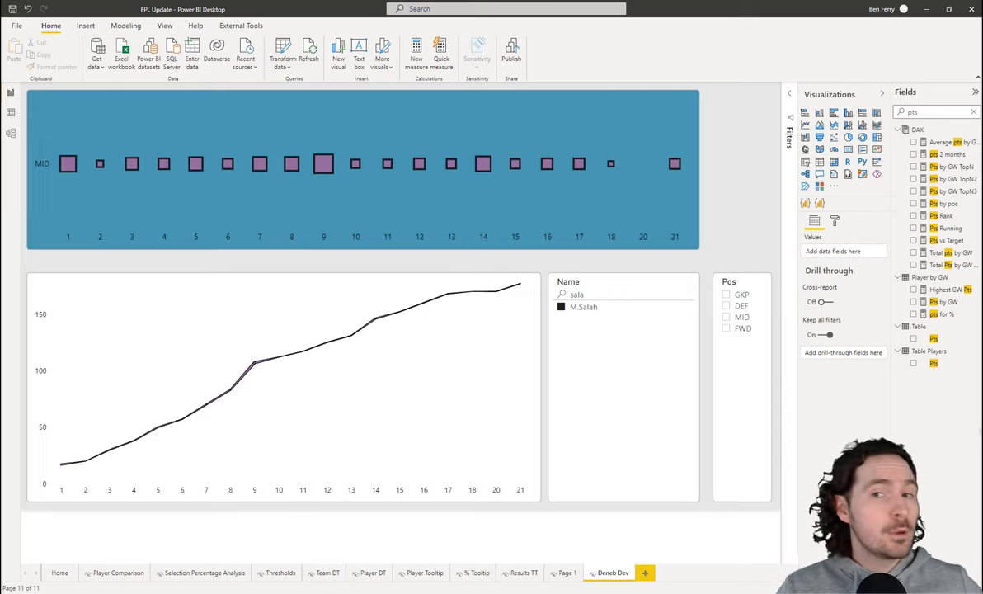
Search the Power BI visuals store for "deneb", view the Deneb: Declarative Visualization details page and close the store.
click(834, 187)
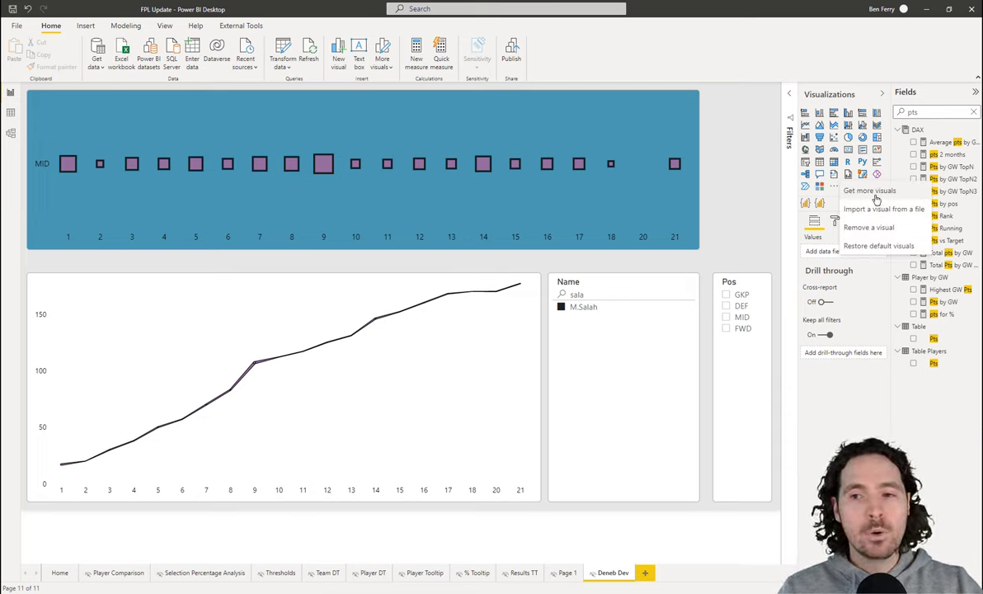
click(874, 193)
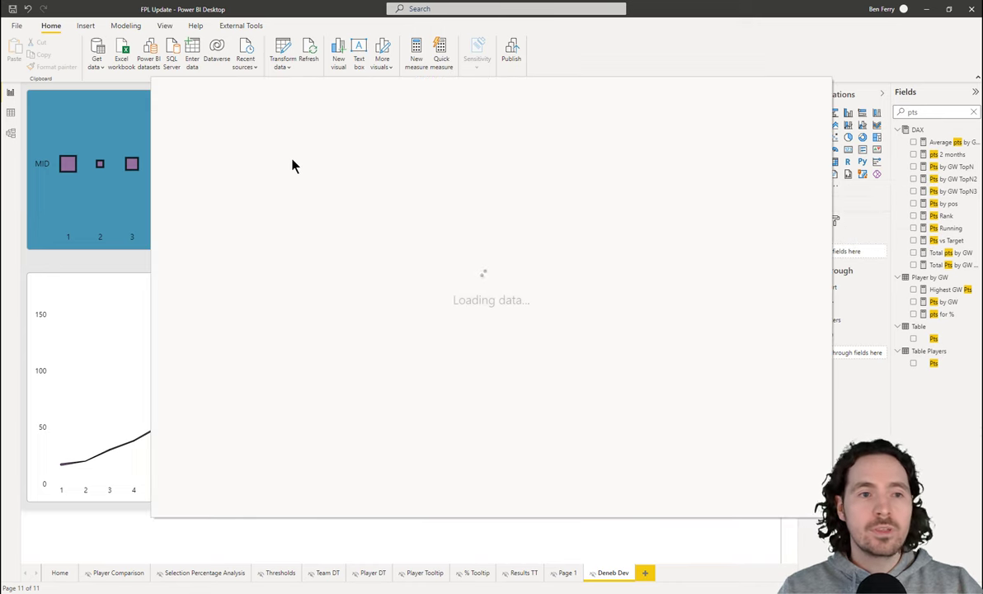
click(759, 153)
text(deneb)
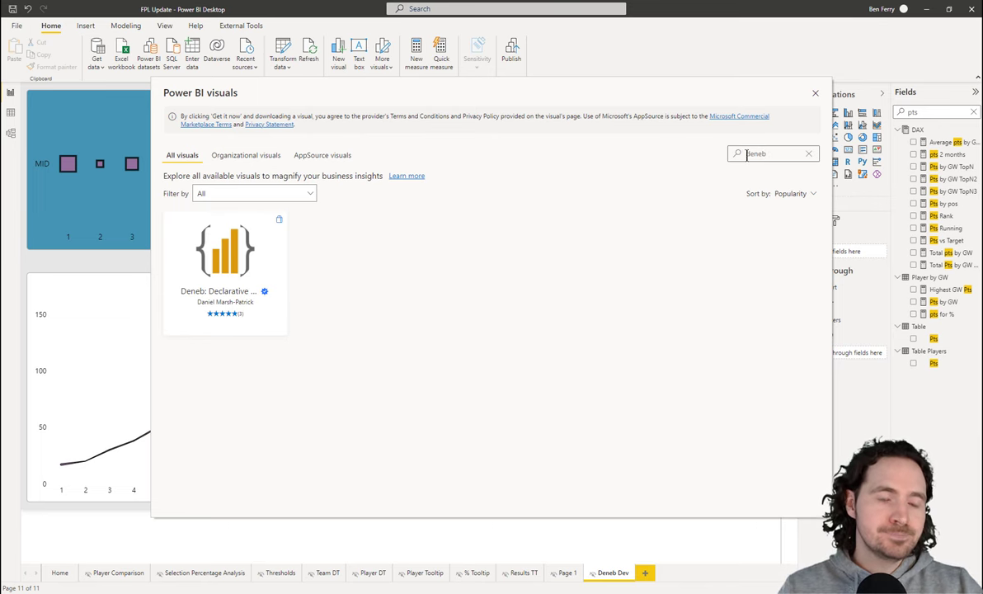
click(280, 260)
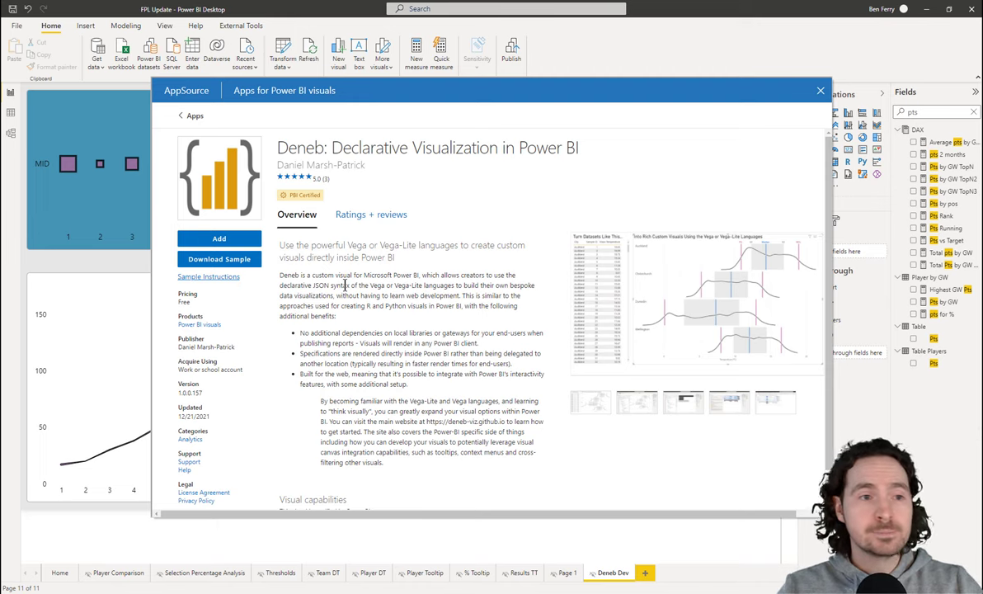
click(820, 91)
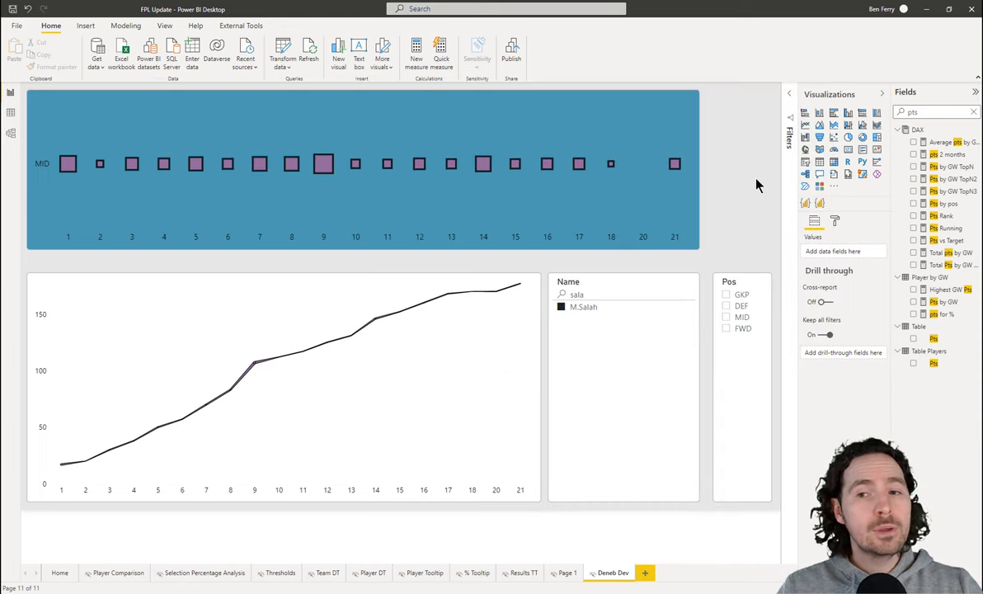
Insert a Deneb visual on the Deneb Dev report page and look through its Getting Started notes.
click(827, 207)
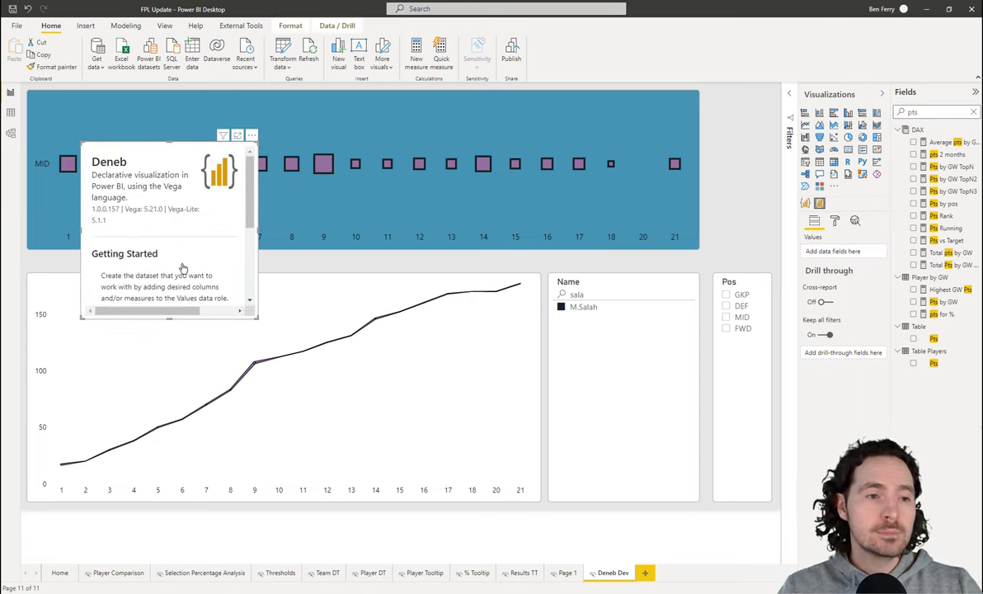
scroll(197, 249, down, 3)
scroll(202, 247, up, 3)
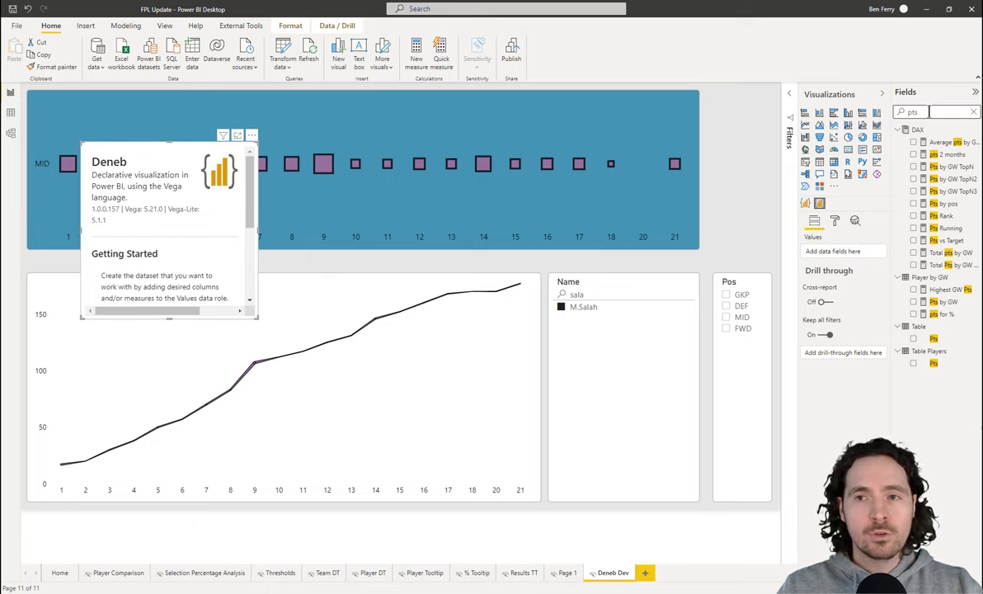
Add Pts Running, round from the Player by GW table and Total pts by GW to the Deneb visual's values.
drag(949, 228, 846, 249)
double_click(912, 113)
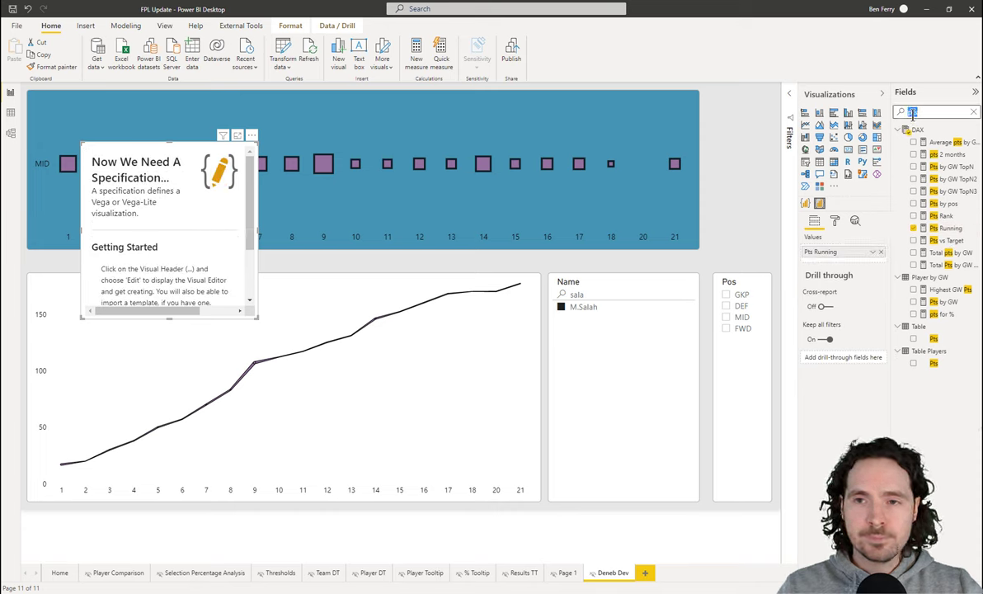
text(rounds)
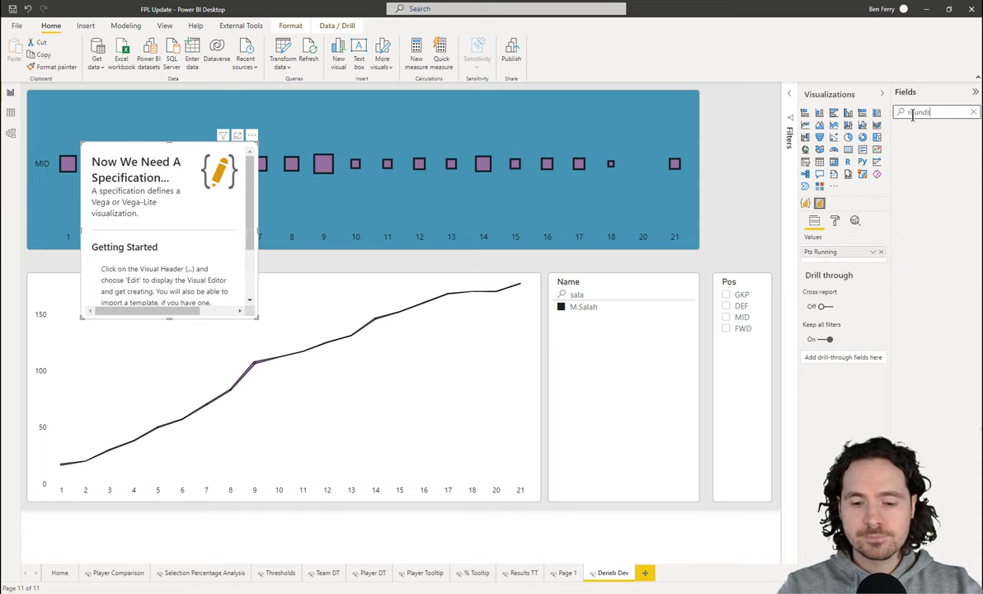
key(BackSpace)
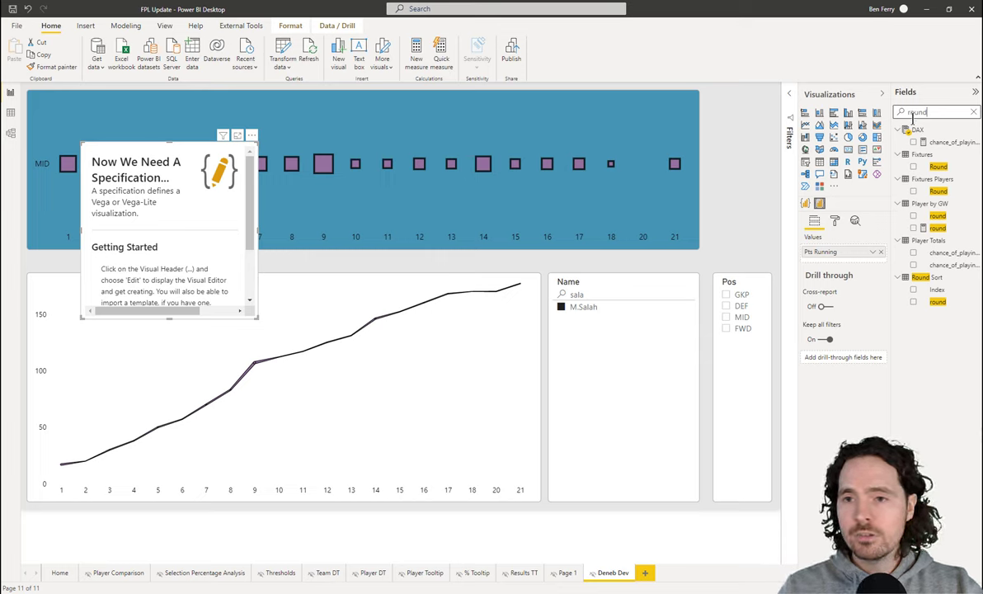
click(913, 215)
double_click(917, 113)
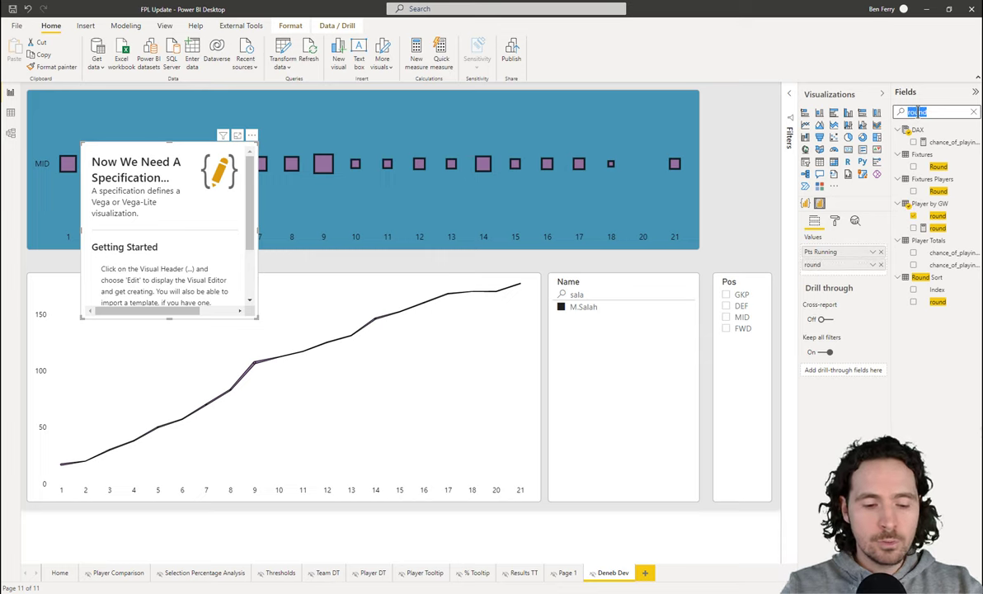
text(total)
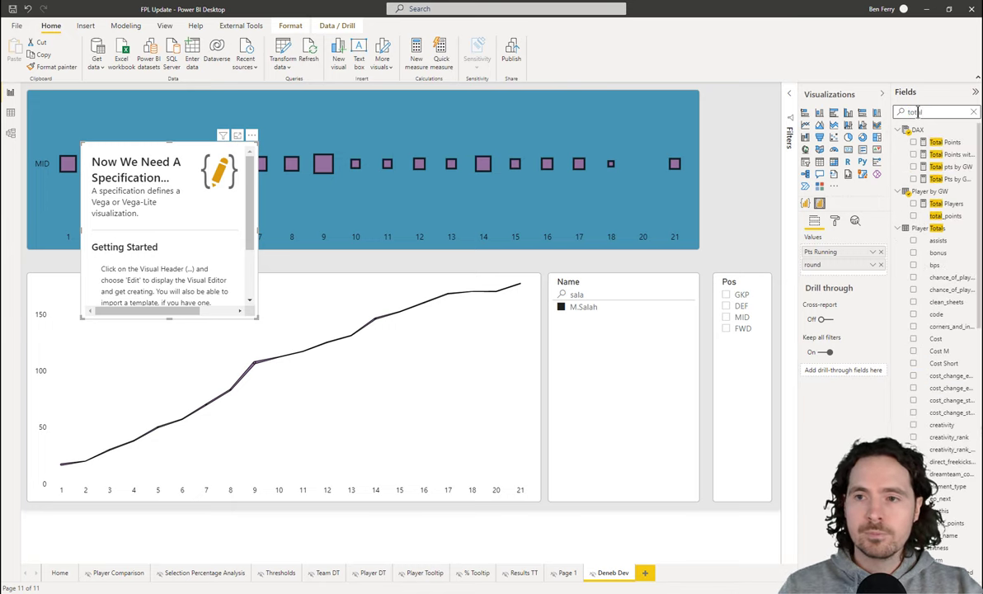
click(913, 167)
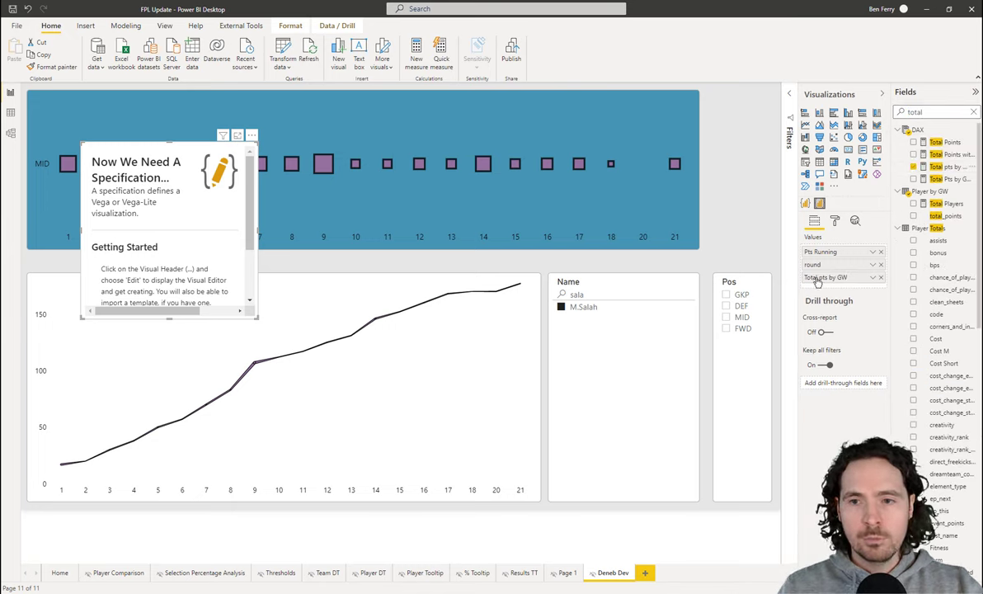
Open the Deneb visual for editing and create a new Vega-Lite specification from the [empty] template.
click(251, 135)
click(271, 146)
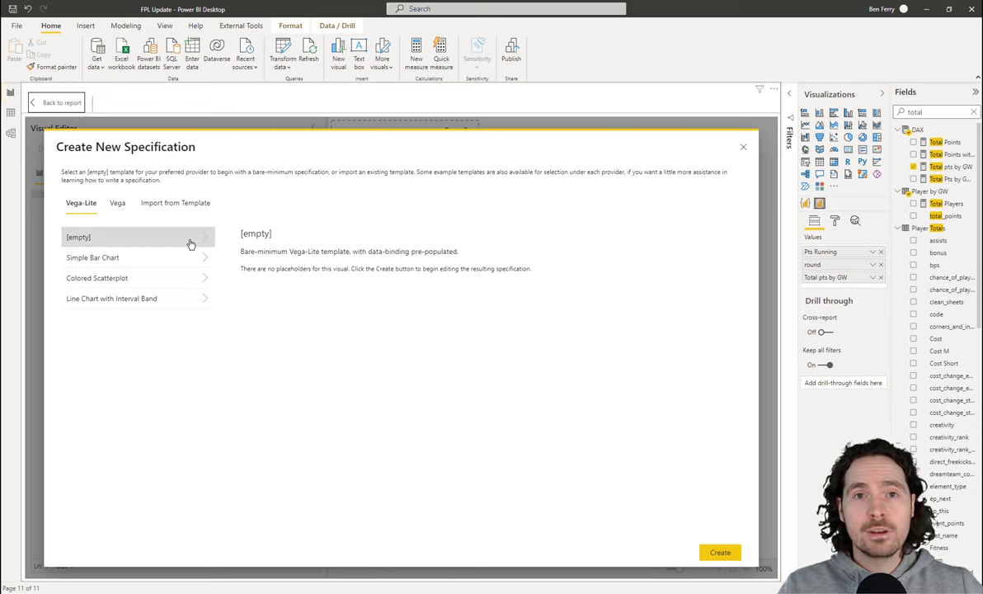
click(137, 239)
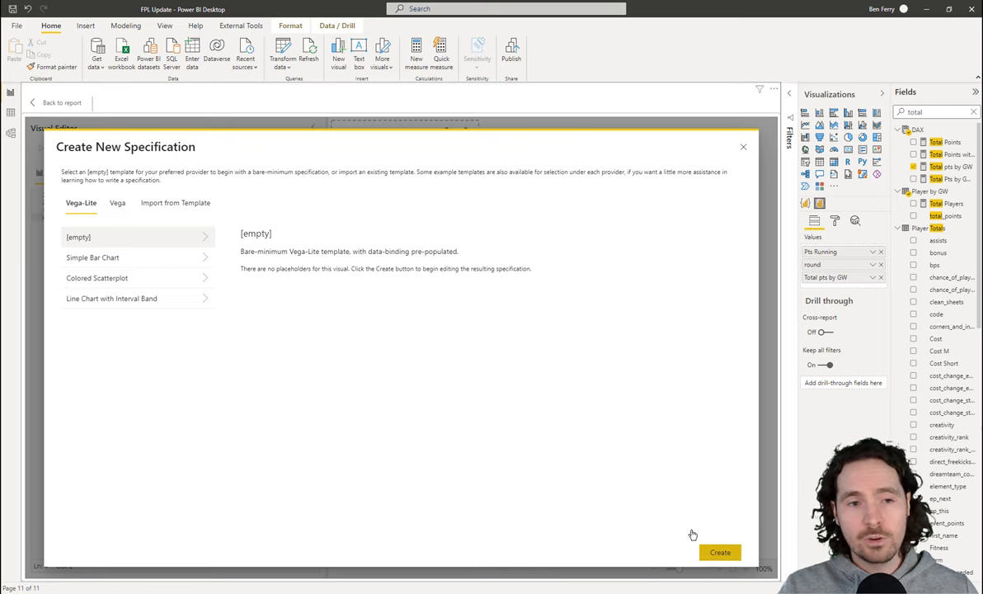
click(715, 551)
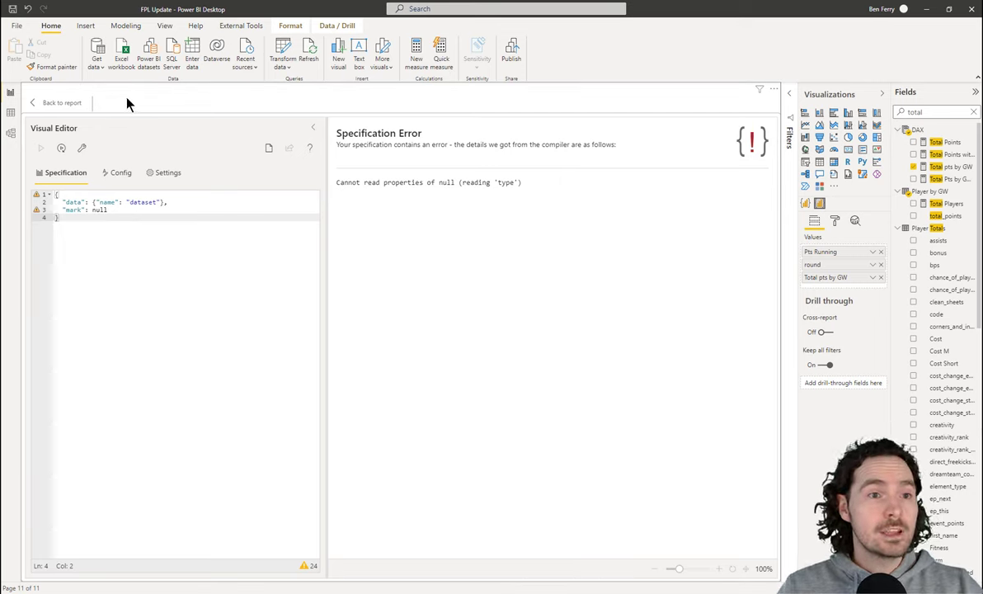
Switch to the browser with the Vega-Lite documentation, visit the Vega-Lite home page and open the Example Gallery.
key(alt+Tab)
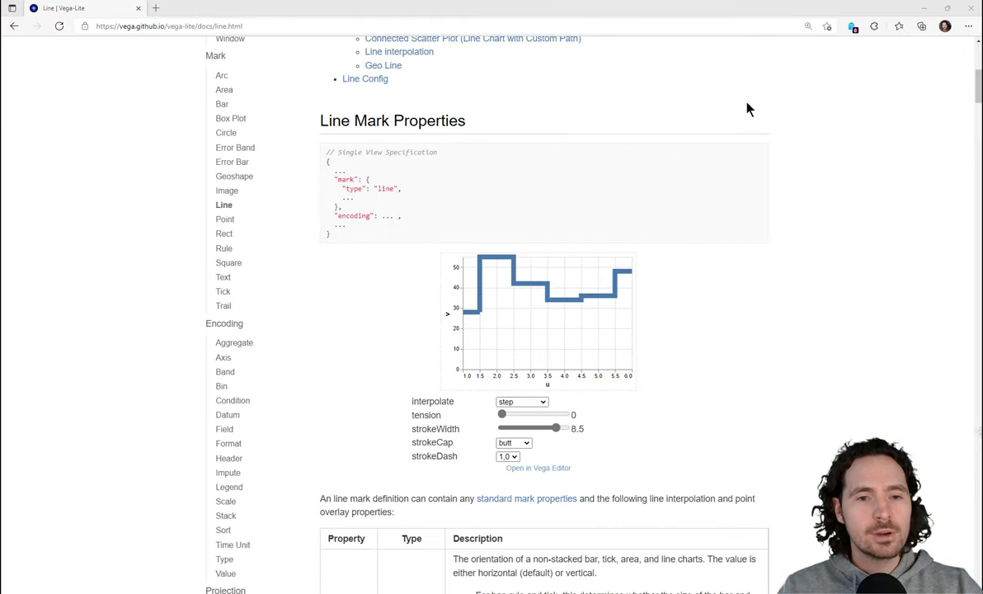
scroll(418, 191, up, 5)
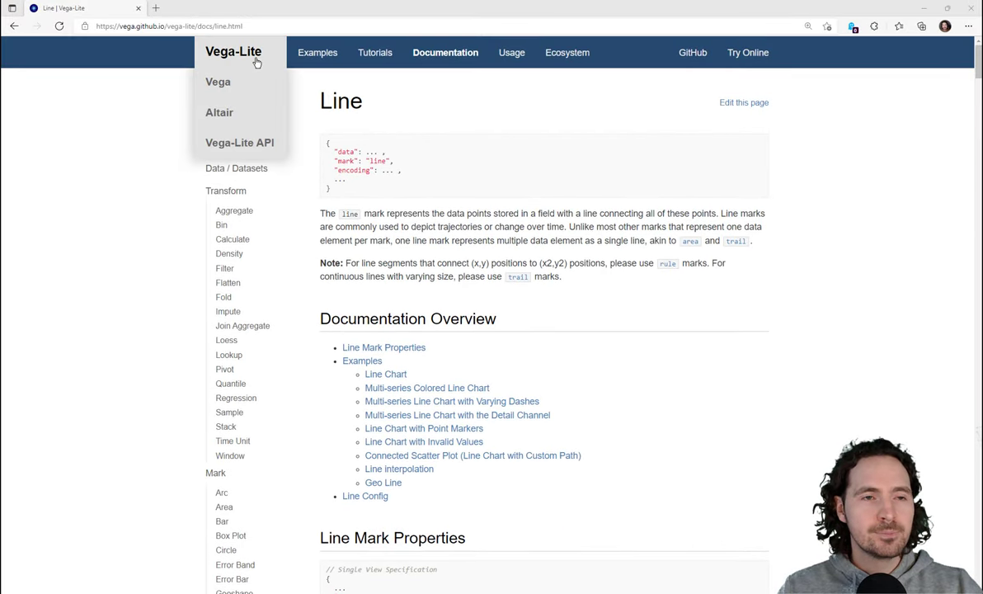
click(257, 62)
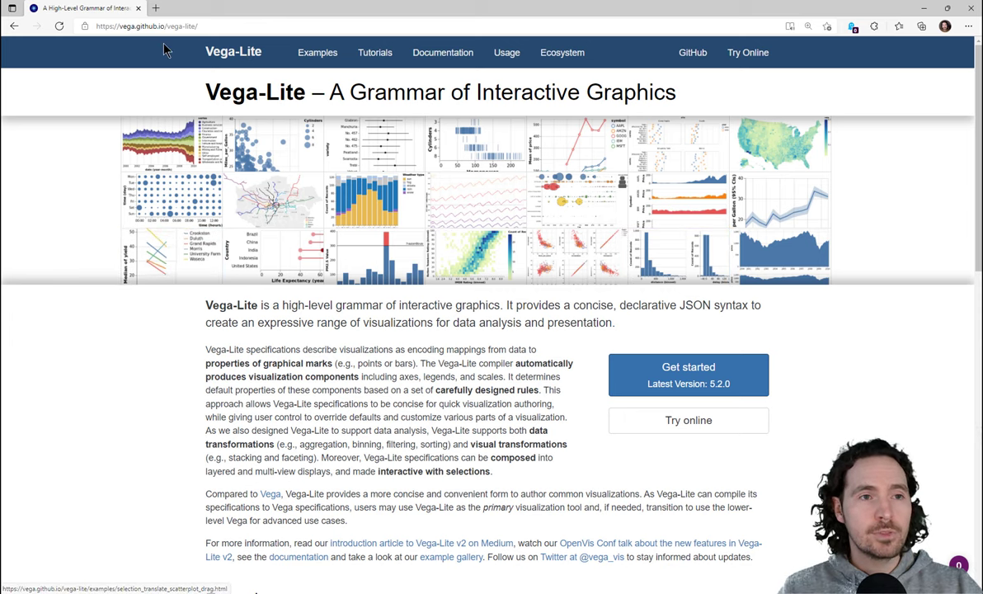
click(189, 27)
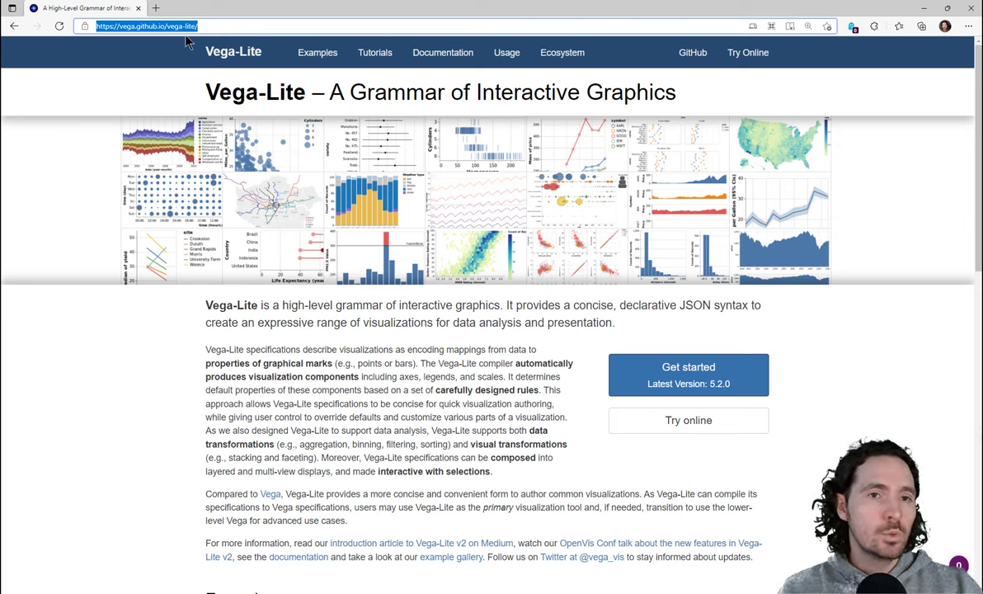
click(326, 59)
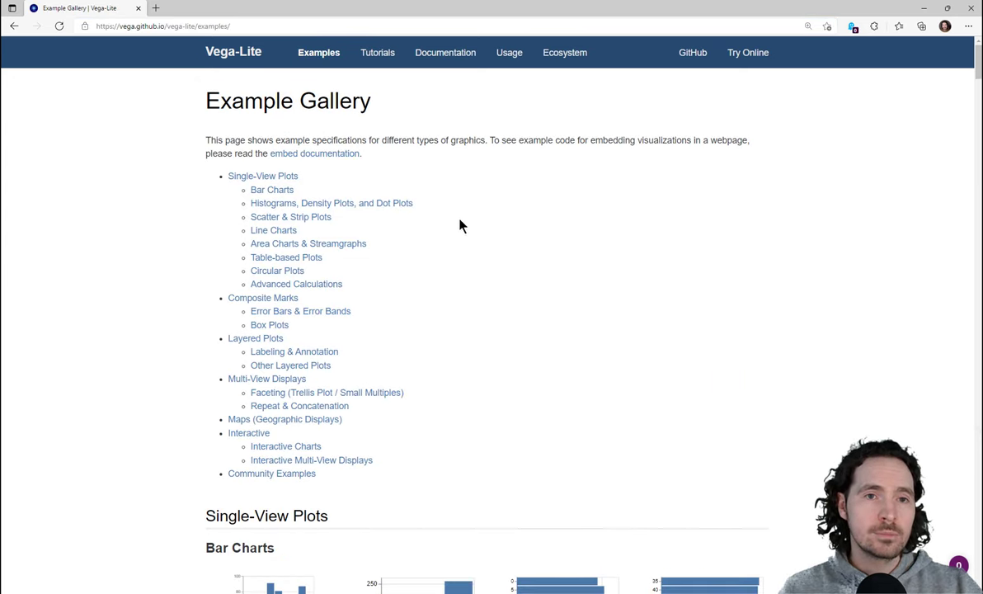
Browse the Example Gallery's chart categories from Bar Charts to Advanced Calculations and return to the Line Charts section.
scroll(581, 226, down, 4)
scroll(787, 181, down, 6)
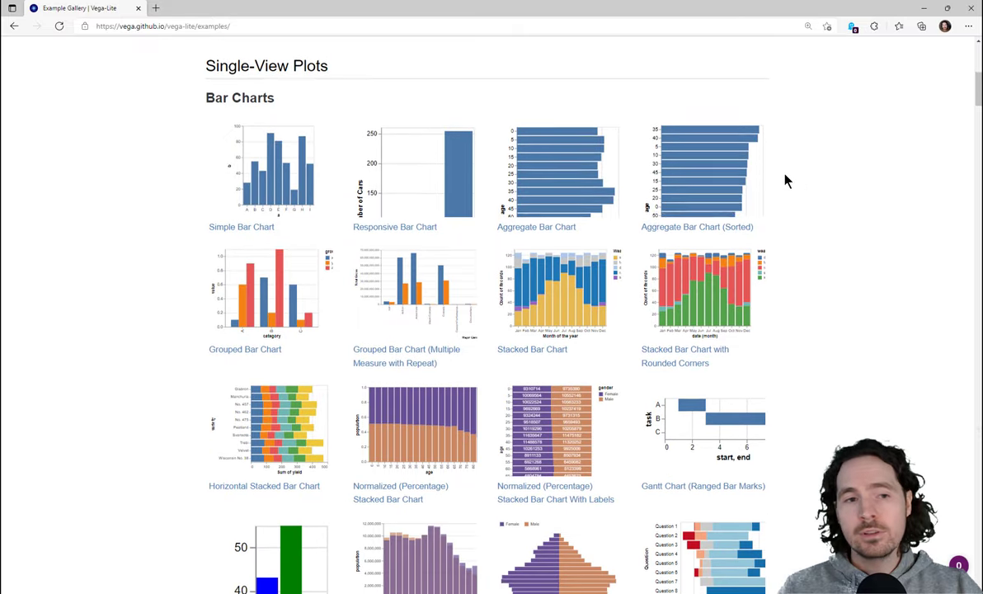
scroll(791, 180, down, 8)
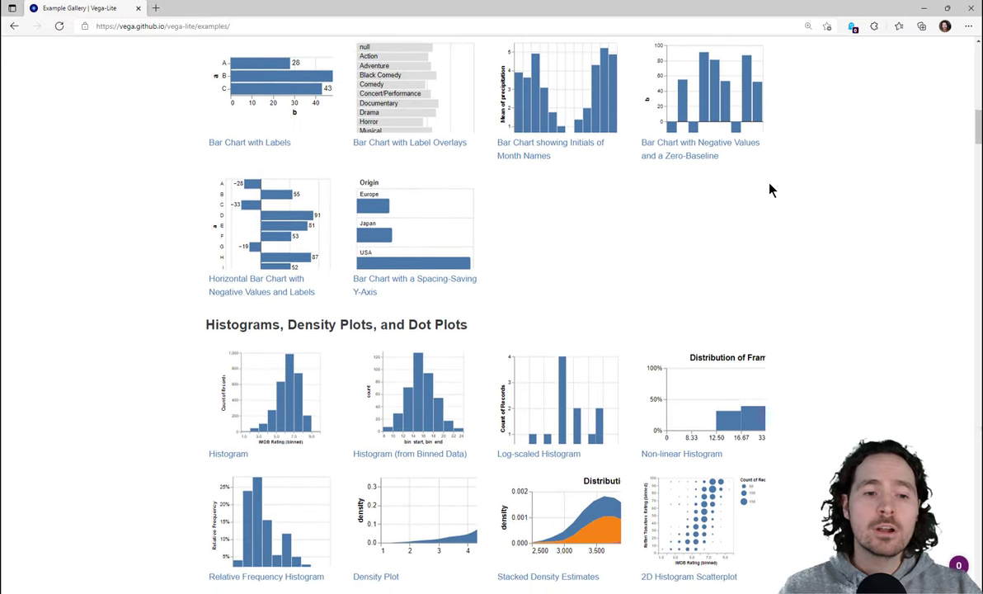
scroll(785, 189, down, 5)
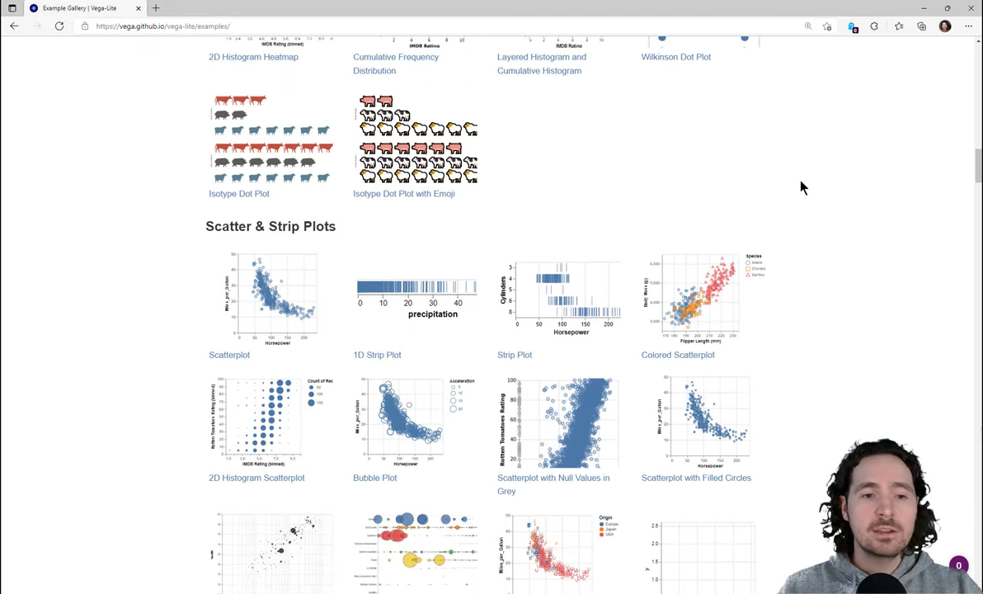
scroll(783, 175, down, 7)
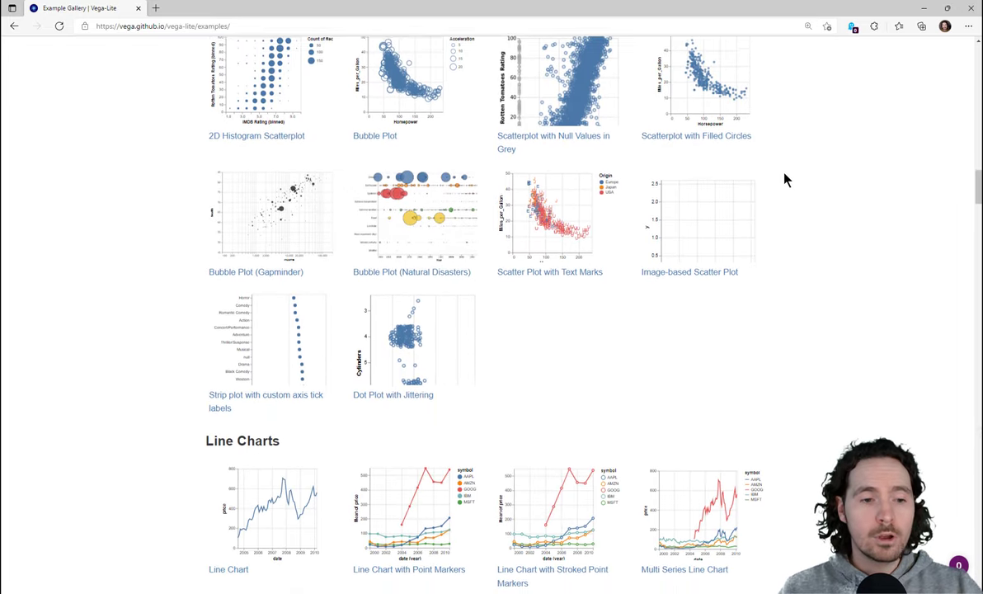
scroll(767, 174, down, 12)
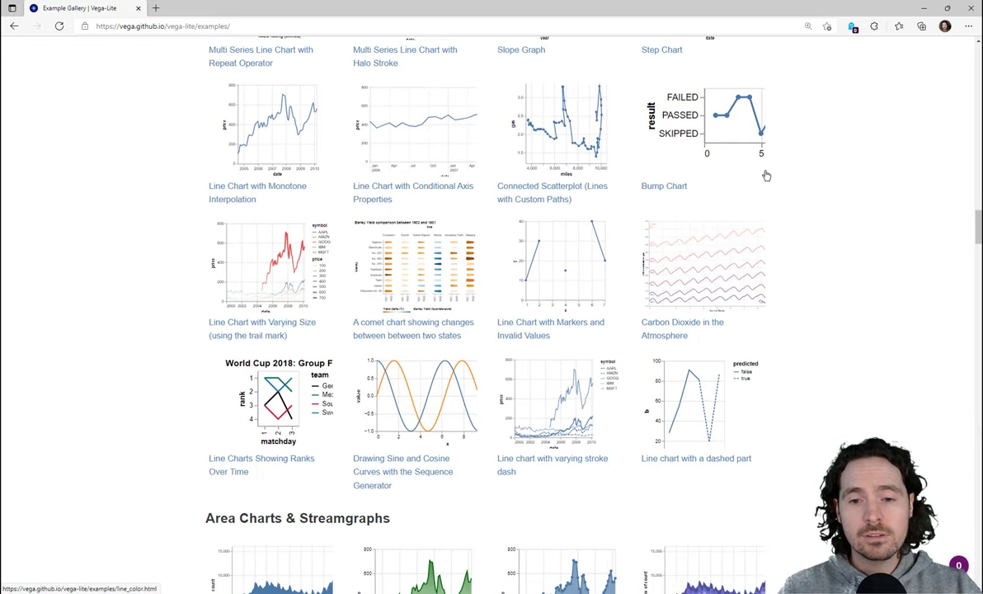
scroll(775, 215, down, 5)
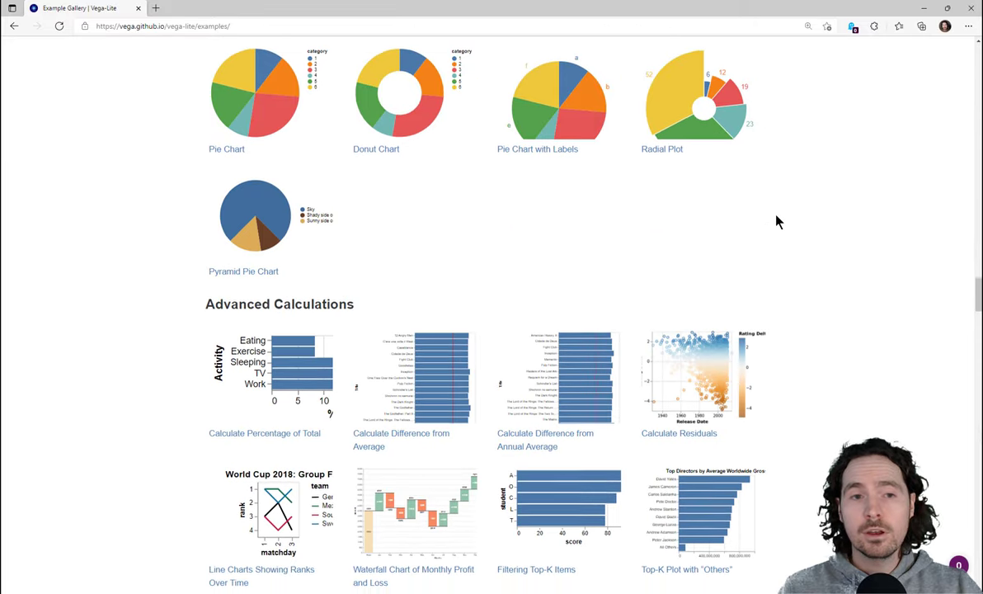
scroll(782, 208, down, 5)
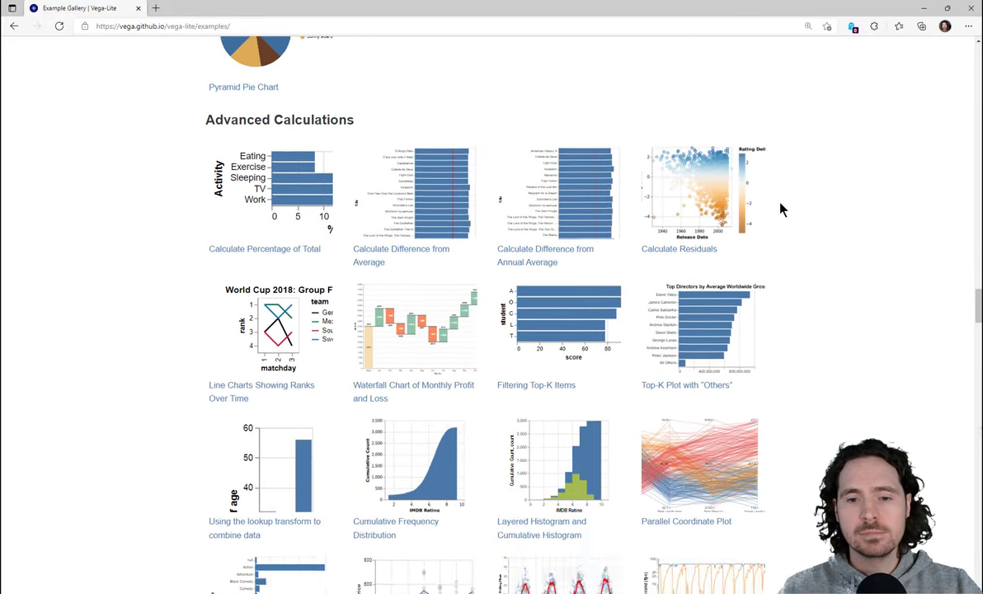
scroll(803, 210, up, 6)
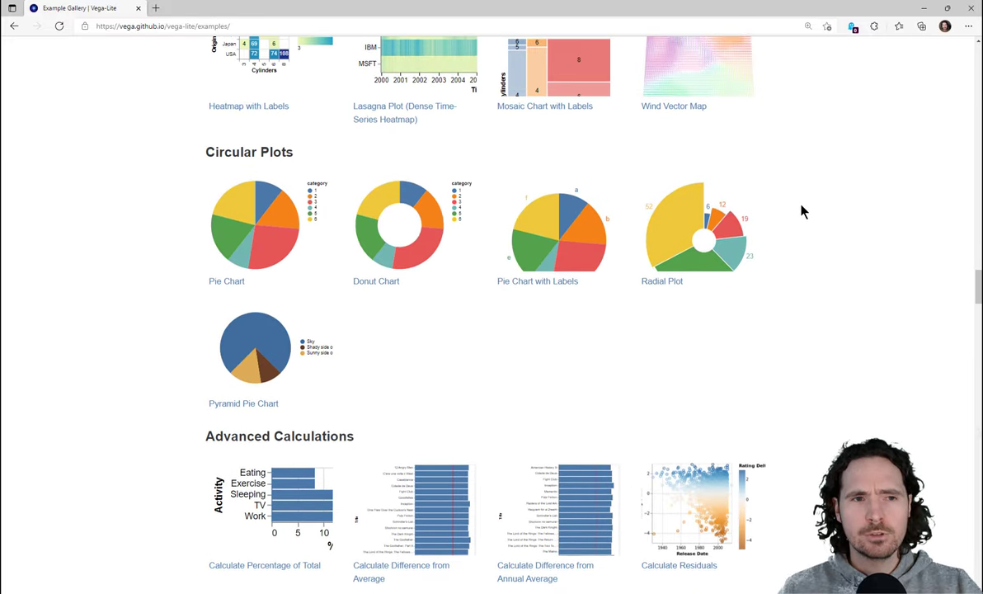
scroll(854, 222, down, 14)
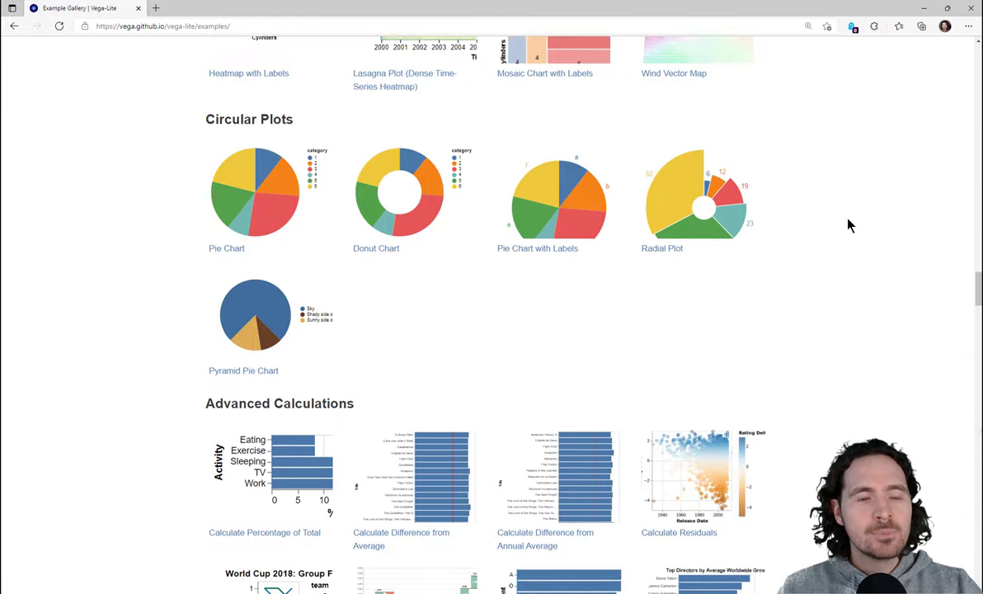
scroll(867, 258, down, 2)
scroll(851, 265, up, 20)
scroll(828, 267, up, 12)
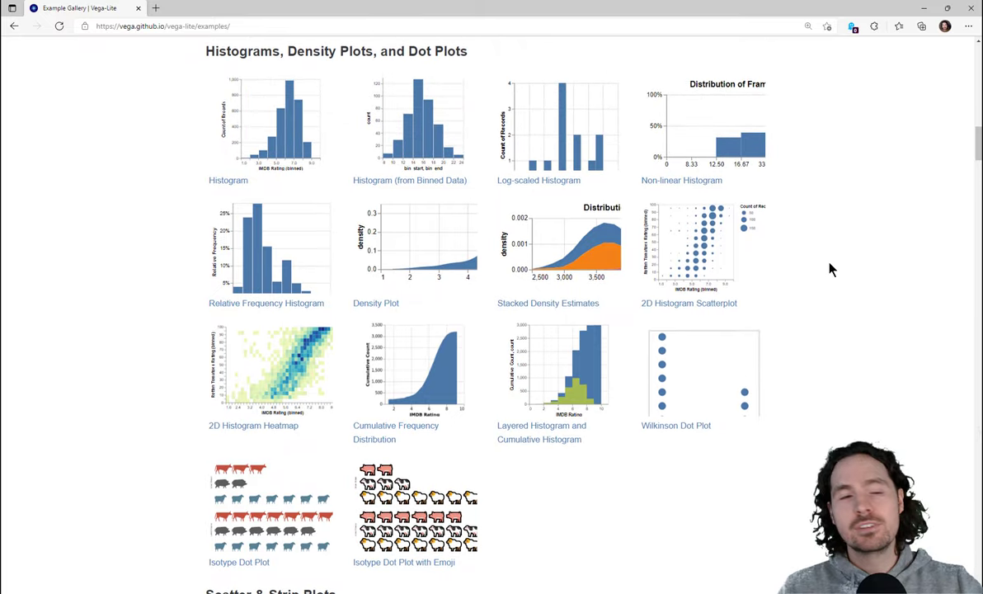
scroll(820, 268, up, 1)
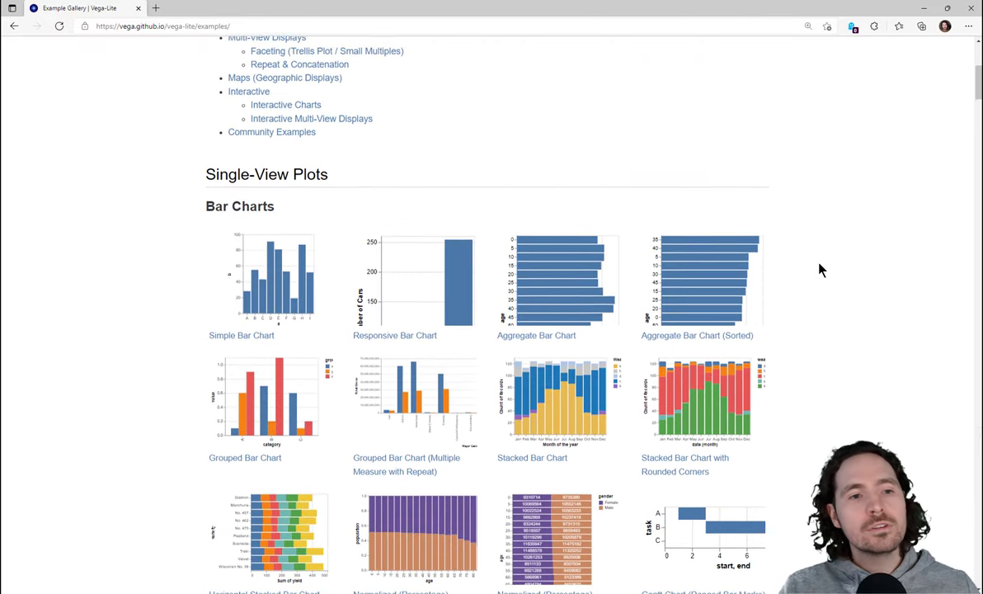
scroll(794, 239, down, 7)
scroll(796, 289, down, 17)
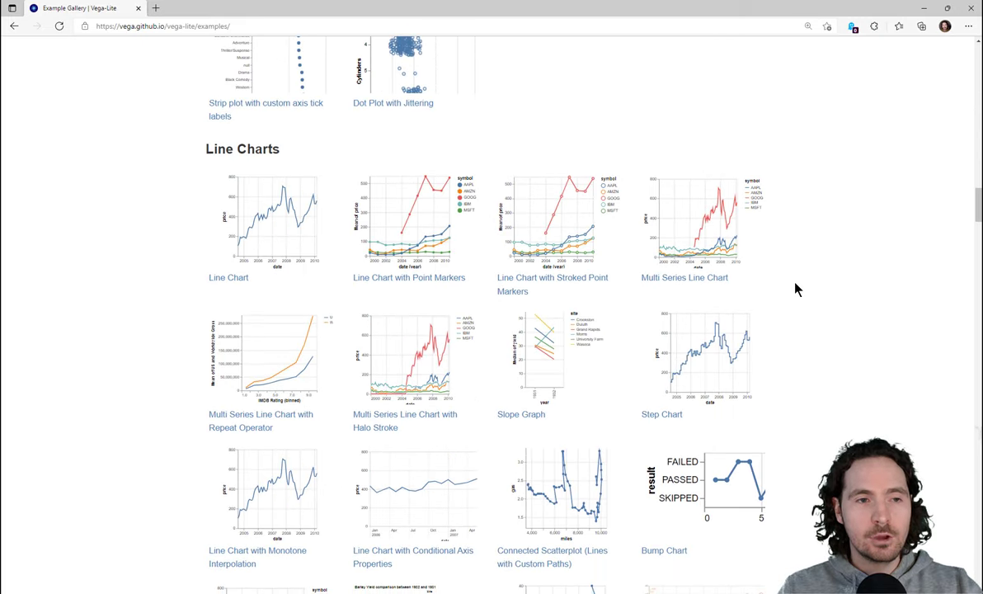
Open the Line Chart example, copy its specification from the mark line to the closing brace, and switch to Power BI.
click(262, 224)
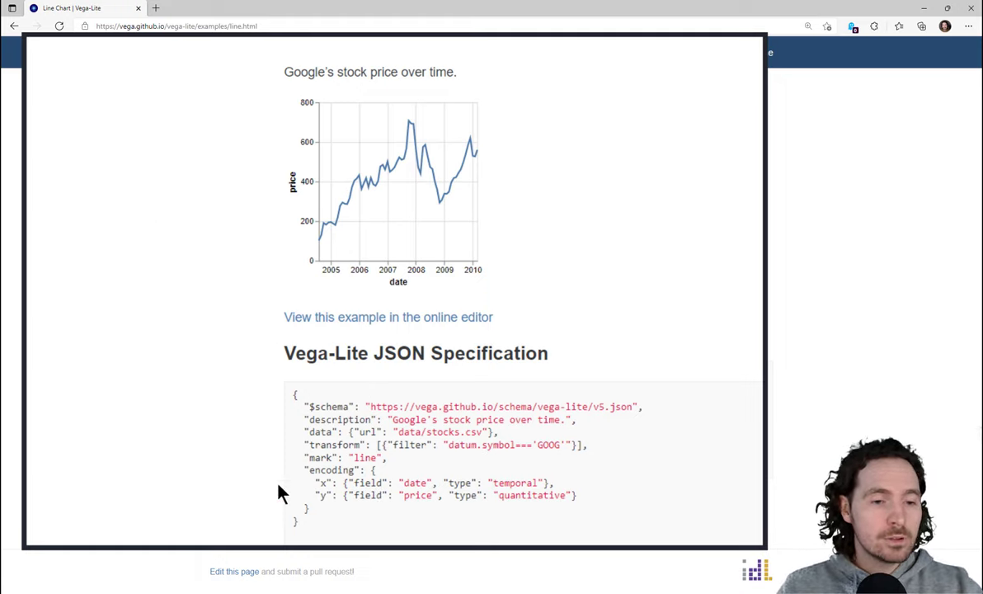
drag(290, 458, 322, 518)
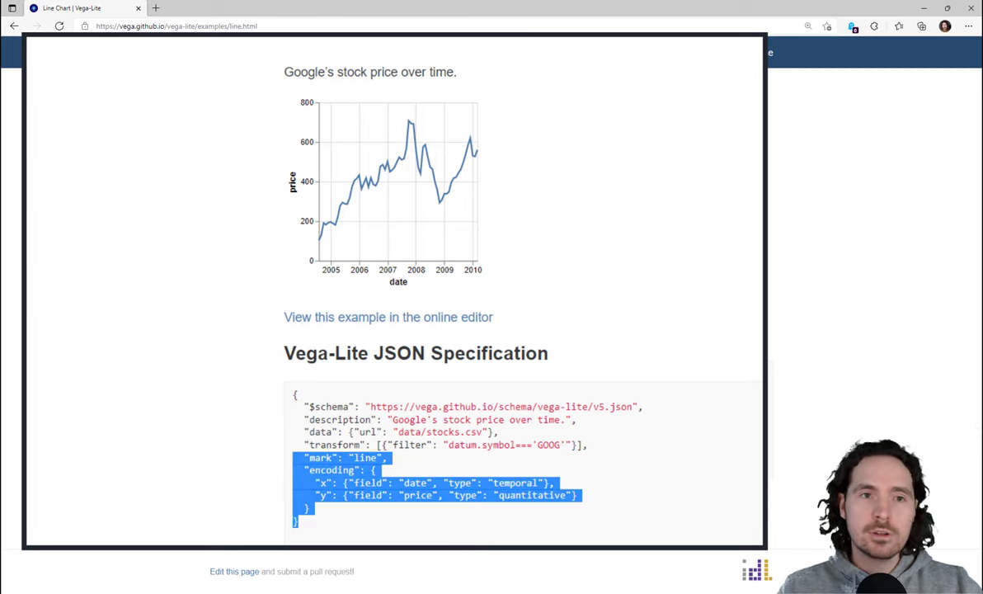
key(alt+Tab)
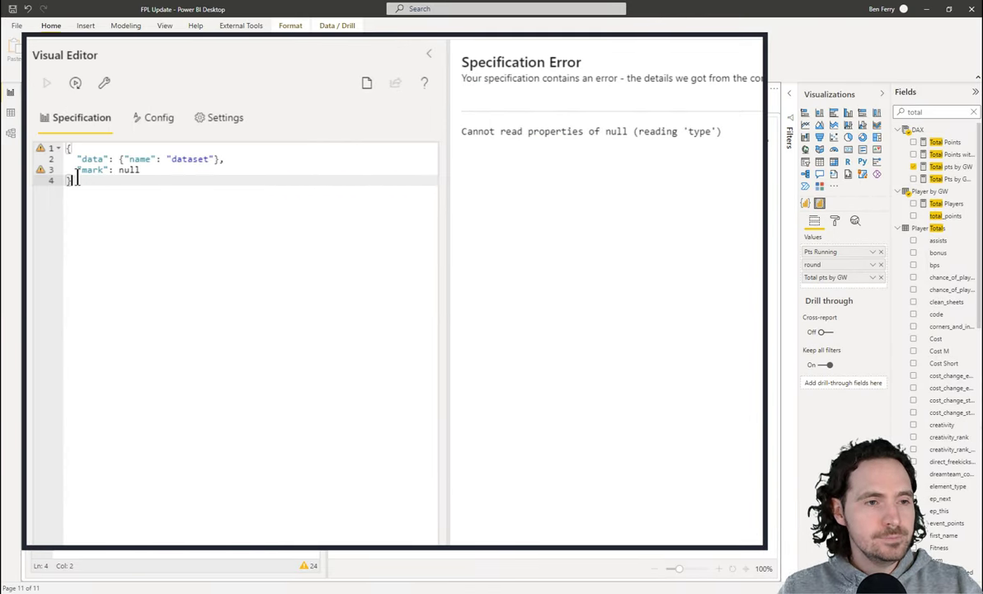
Replace the null mark in the specification with the copied line mark and encoding code, keeping the dataset line, and enable automatic applying of changes.
key(ctrl+a)
text({   "data": {"name": "dataset"},   "mark": "line",   "encoding": {     "x": {"field": "date", "type": "temporal"},     "y": {"field": "price", "type": "quantitative"}   } })
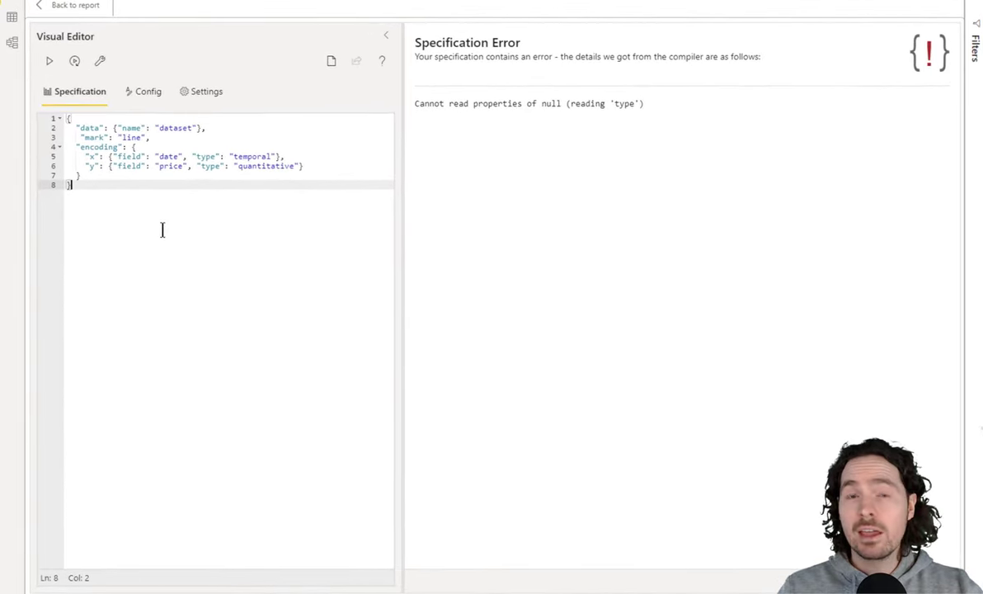
click(74, 64)
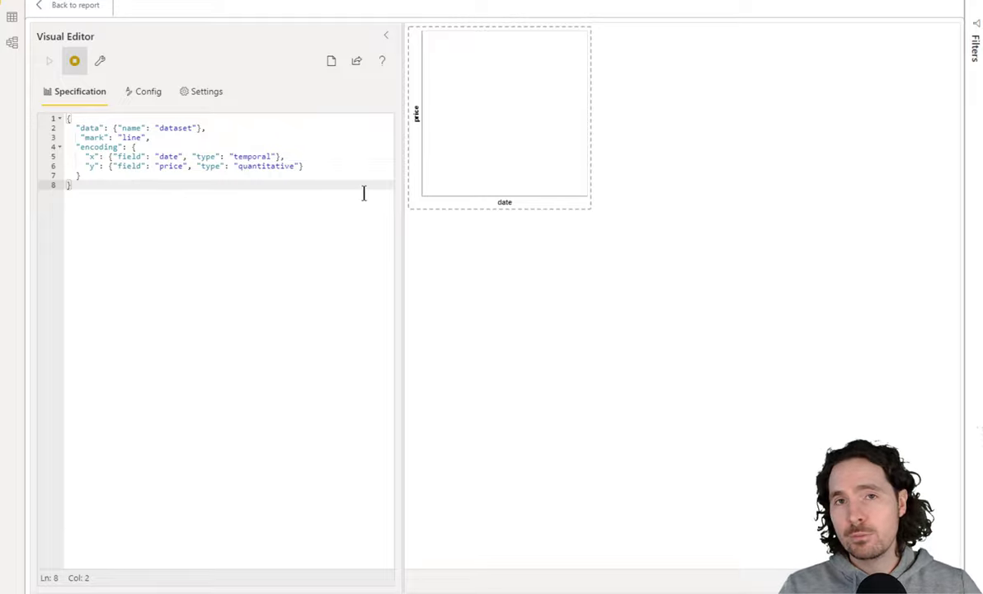
Set the x encoding's field to the round column.
double_click(169, 157)
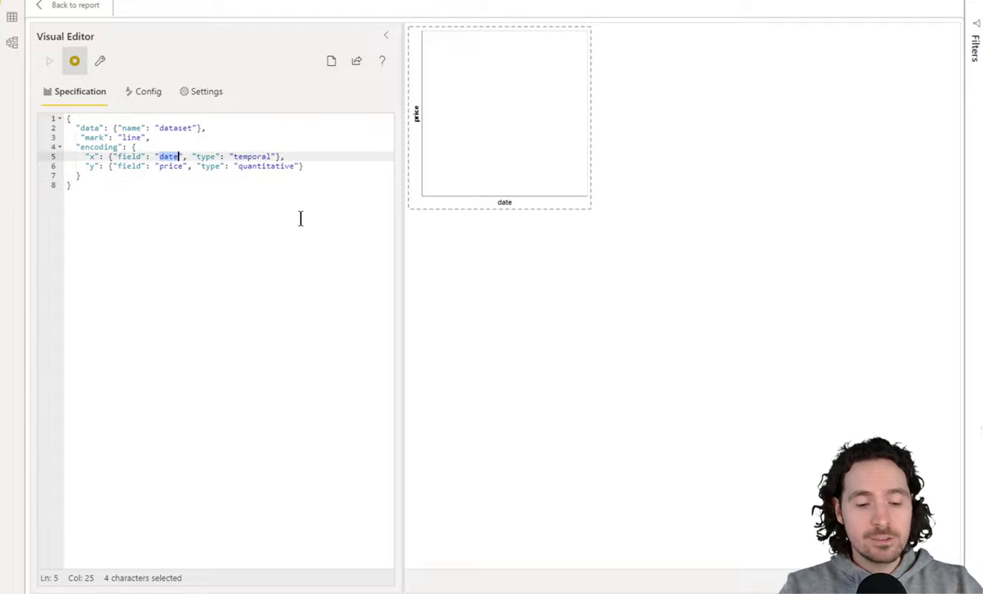
text(rou)
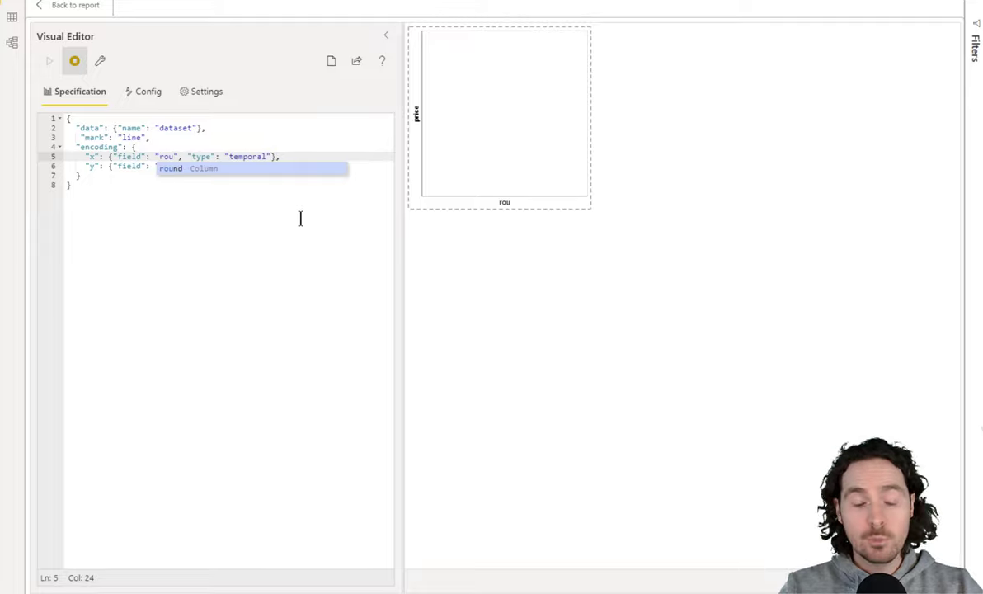
key(BackSpace)
key(BackSpace)
key(BackSpace)
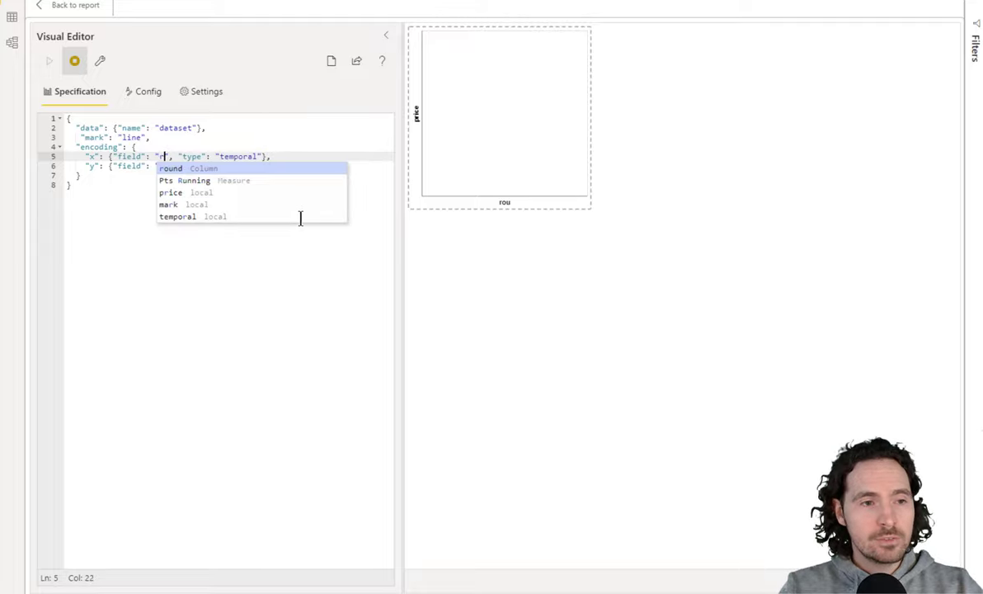
text(o)
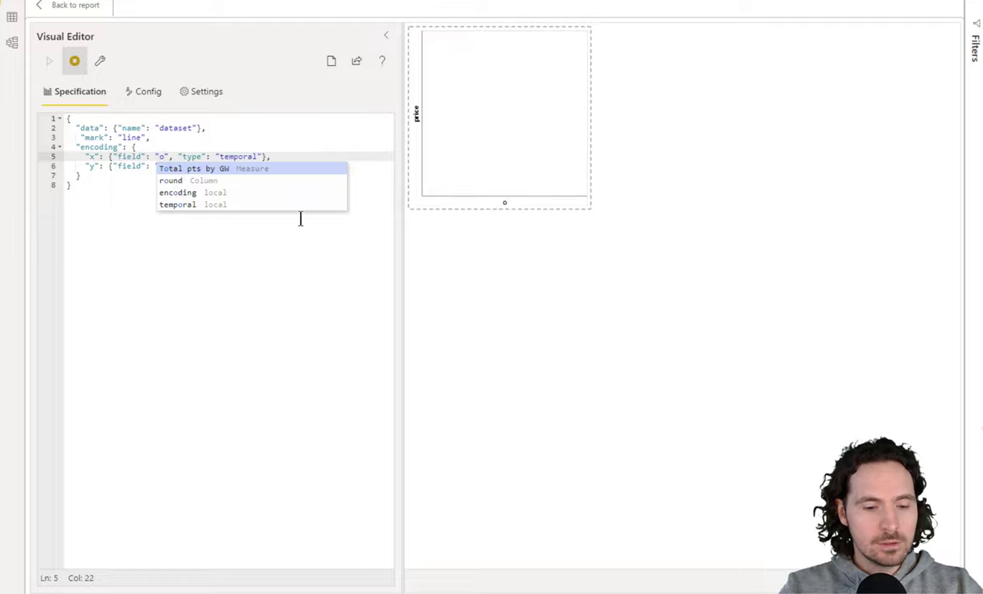
text(un)
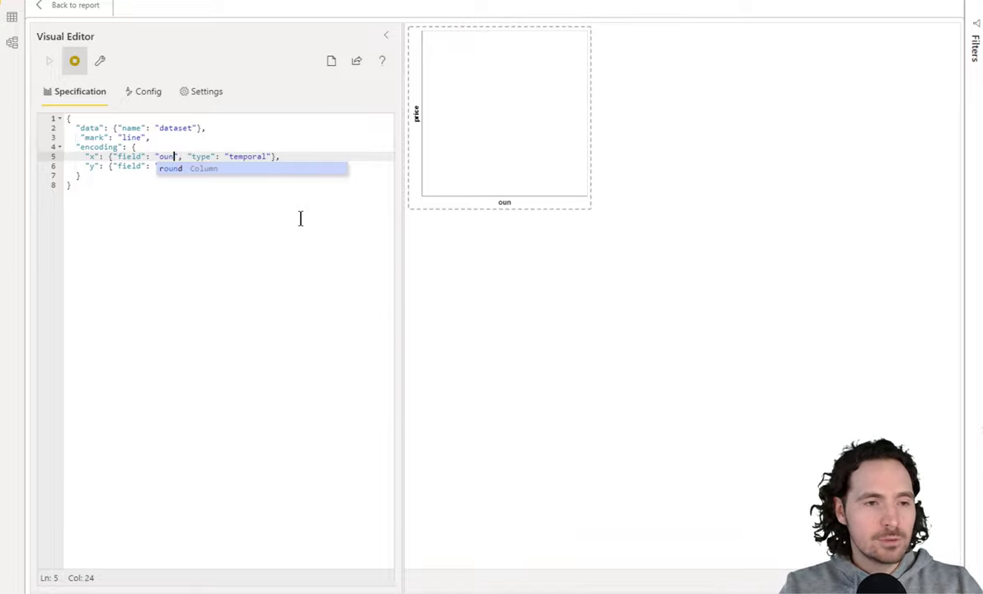
key(Return)
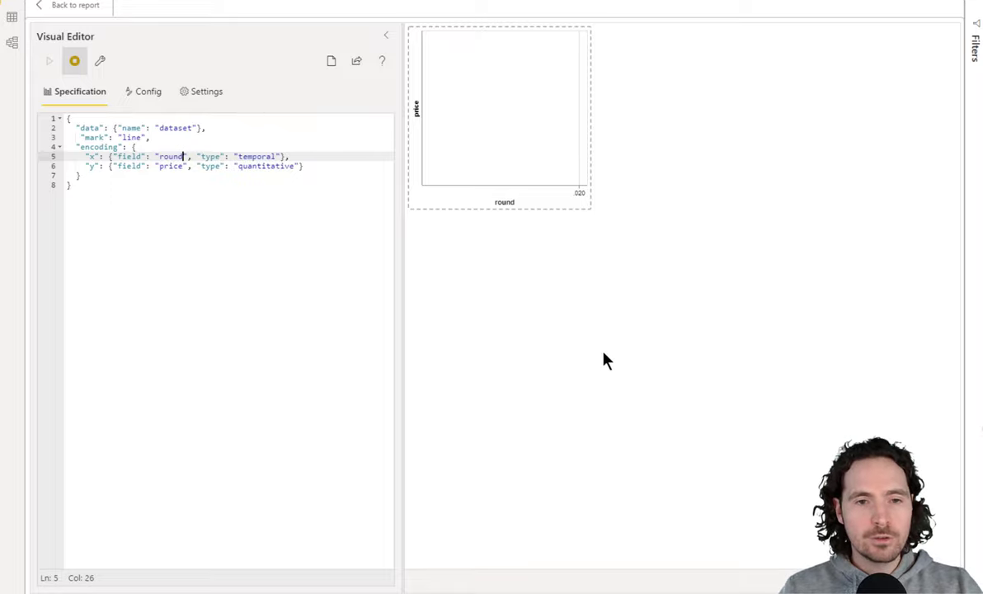
Set the y encoding's field to the Pts Running measure.
double_click(171, 166)
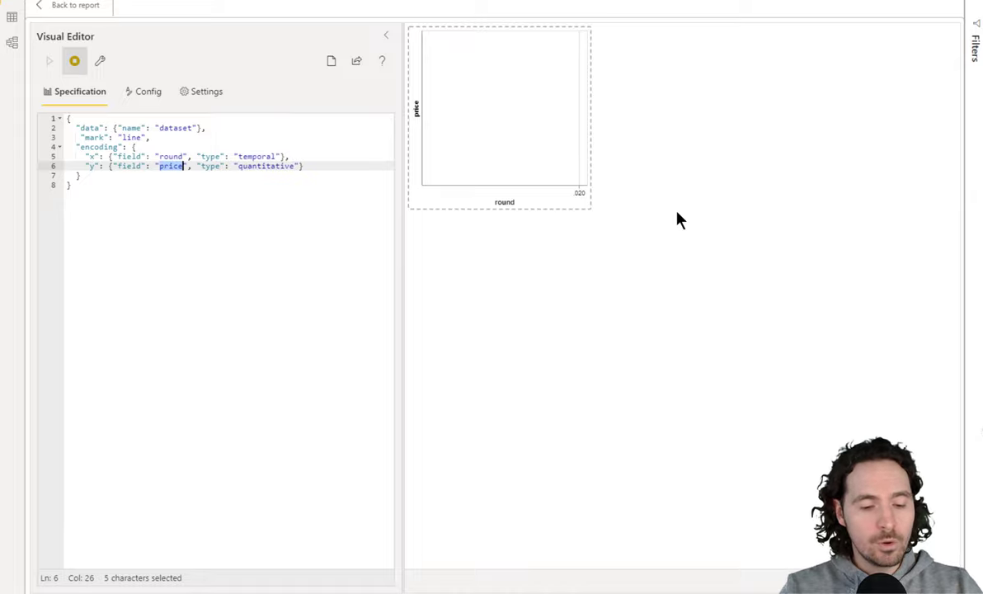
text(ru)
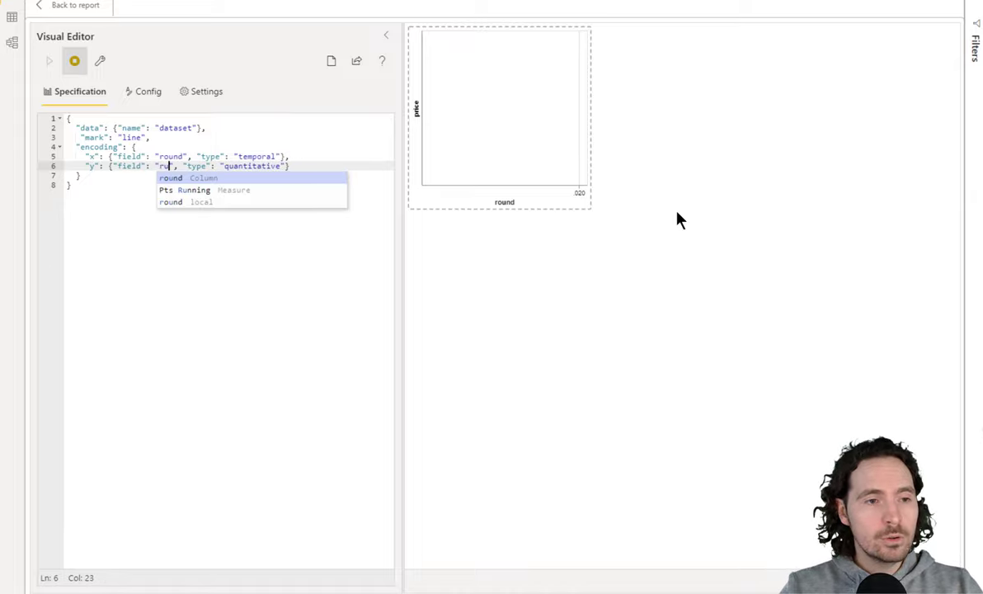
key(Down)
key(Return)
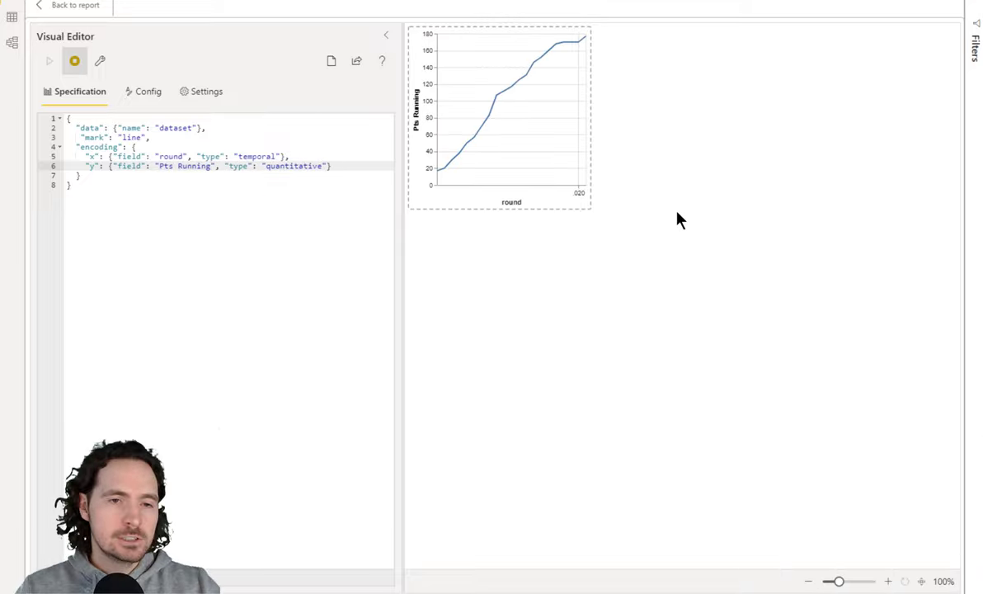
Fit the chart preview to the available space and set the x encoding's type to quantitative.
drag(838, 583, 840, 583)
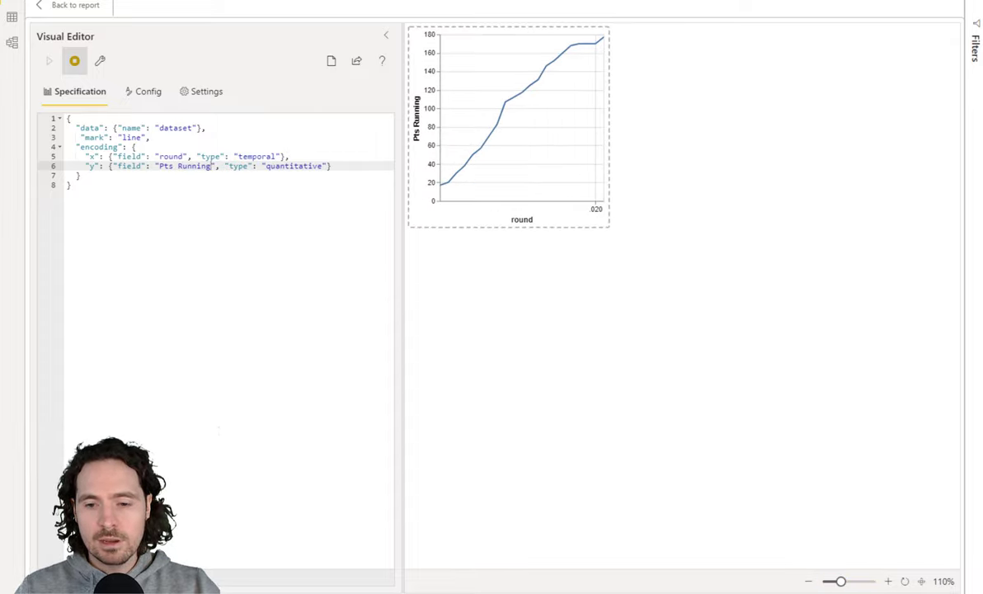
click(921, 582)
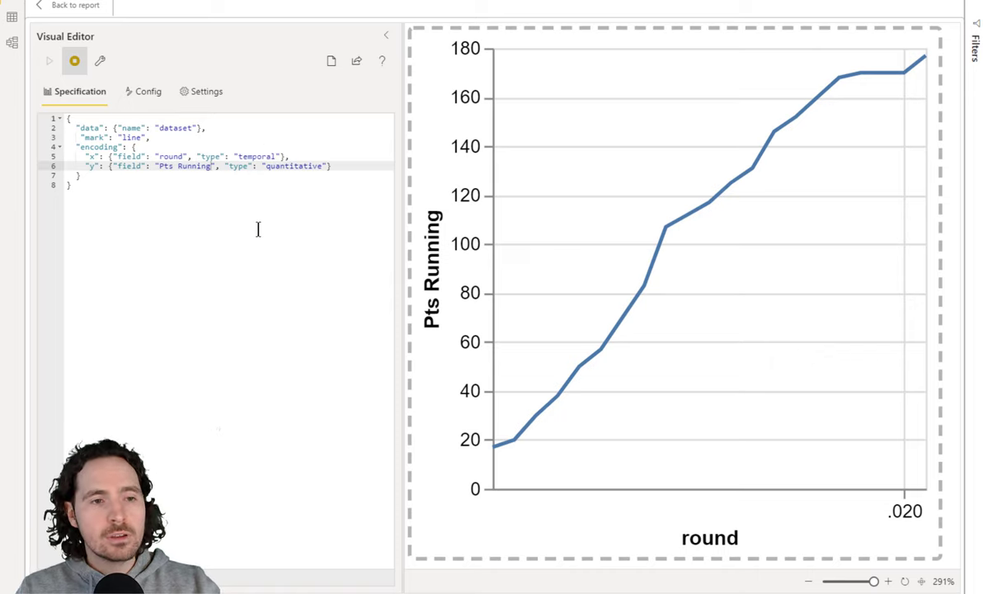
double_click(263, 156)
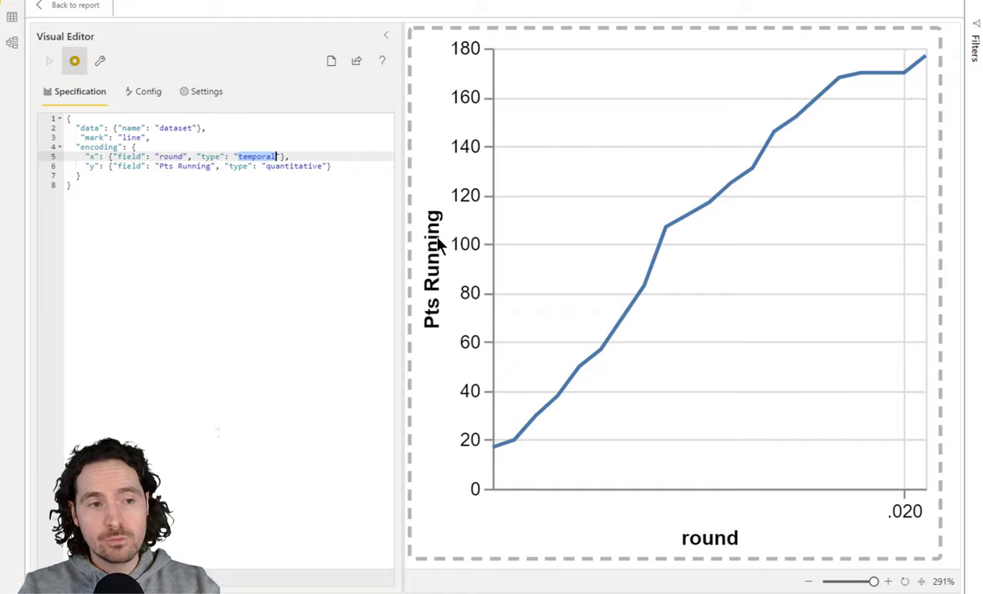
text(quantitative)
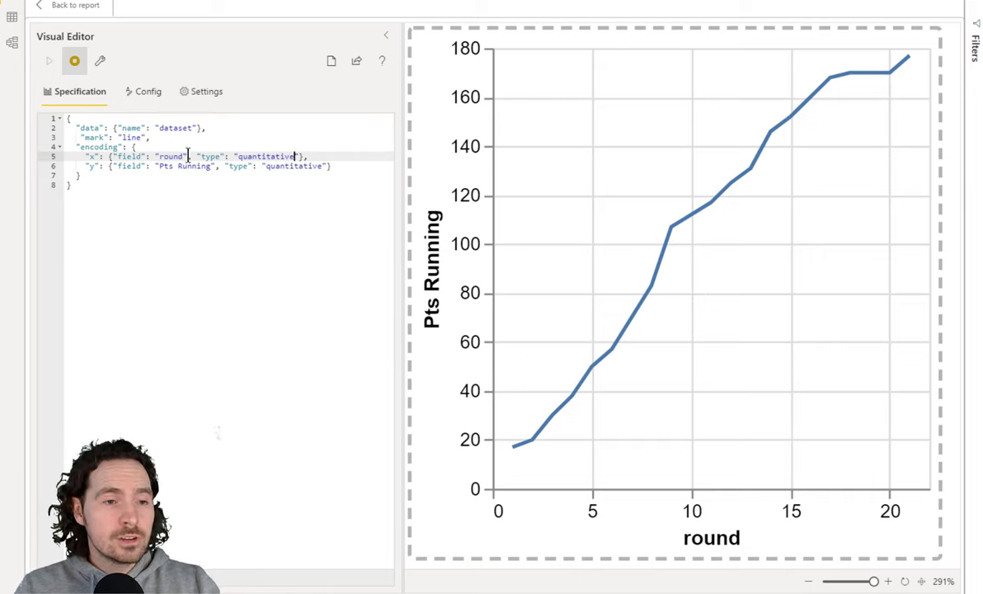
Try the x encoding without its type property, and paste the quantitative type back in.
drag(188, 156, 299, 158)
key(ctrl+c)
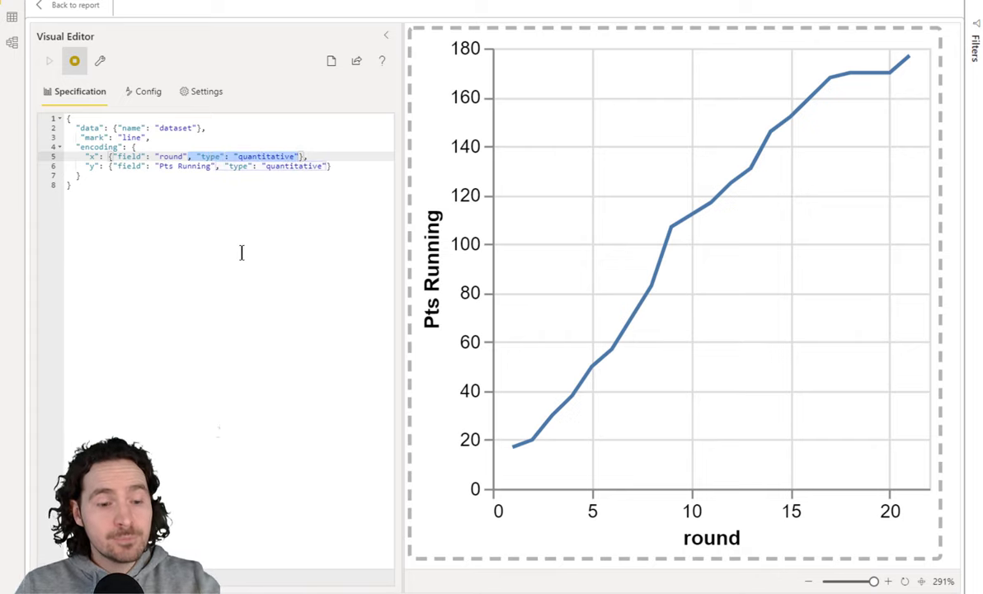
key(BackSpace)
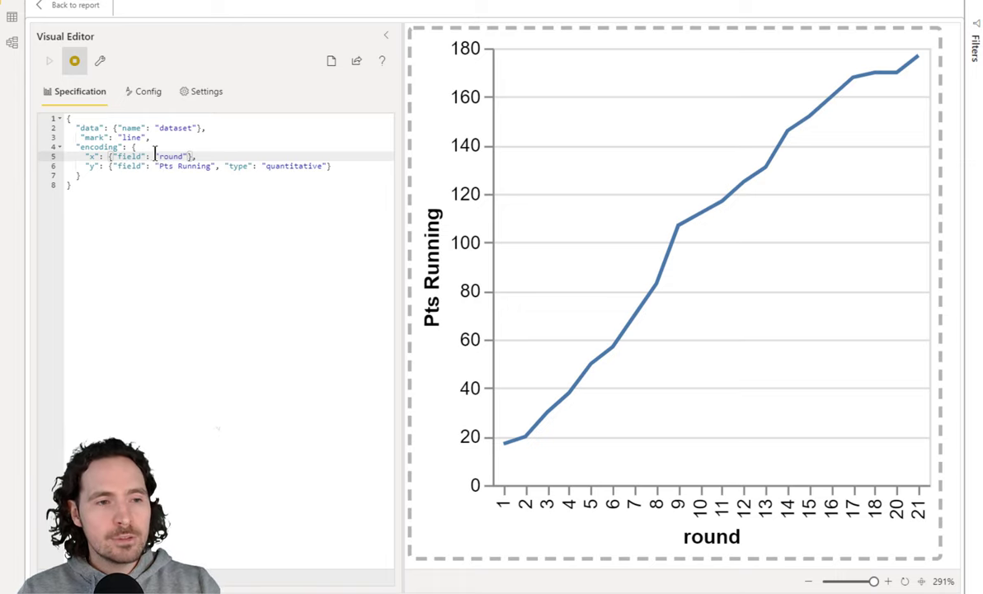
key(ctrl+v)
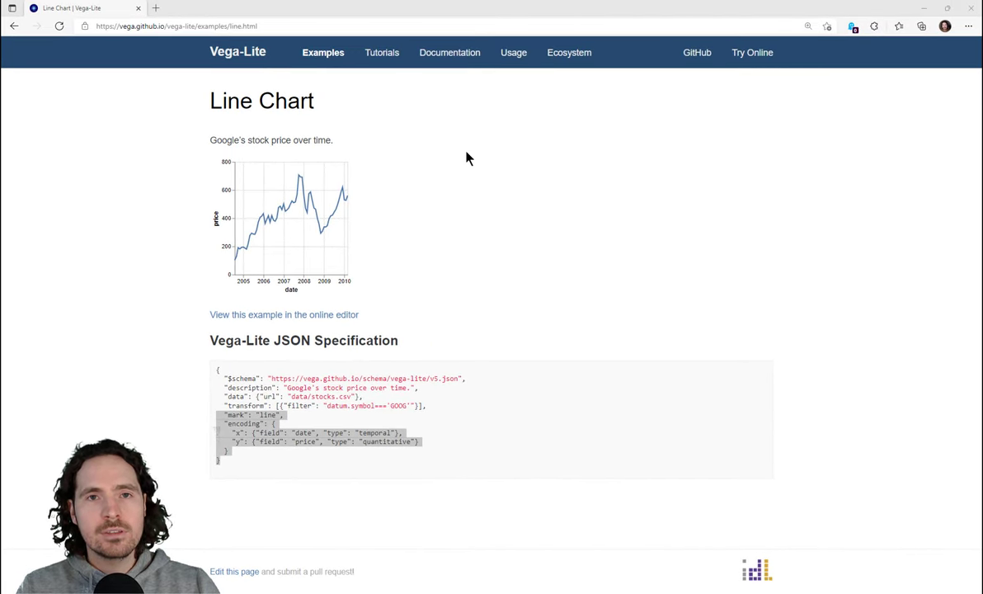
Open the Vega-Lite documentation in the browser and look through its list of Mark types.
click(432, 59)
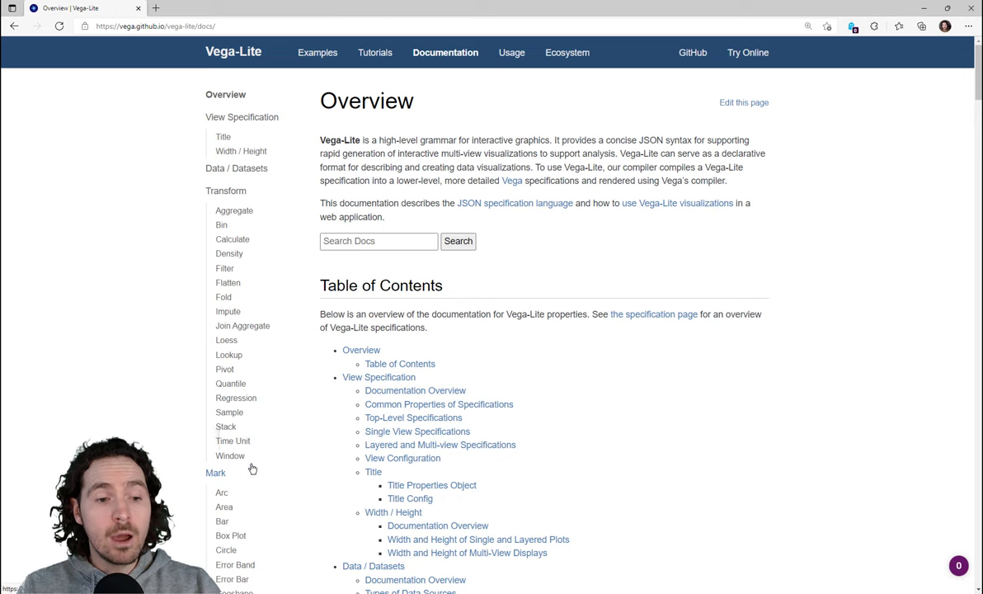
scroll(277, 455, down, 4)
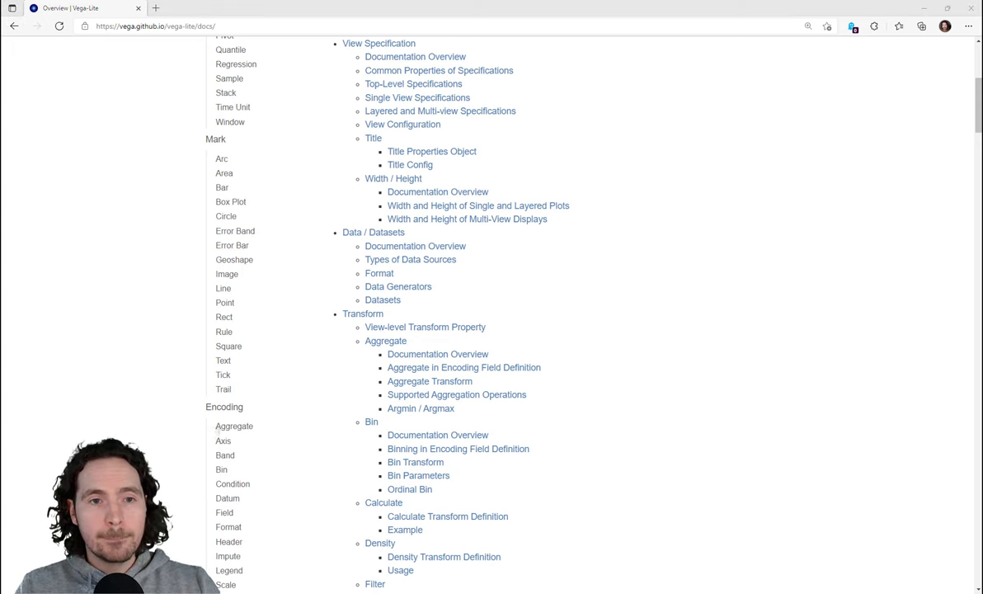
Switch back to Power BI and change the specification's mark to circle.
key(alt+Tab)
double_click(107, 209)
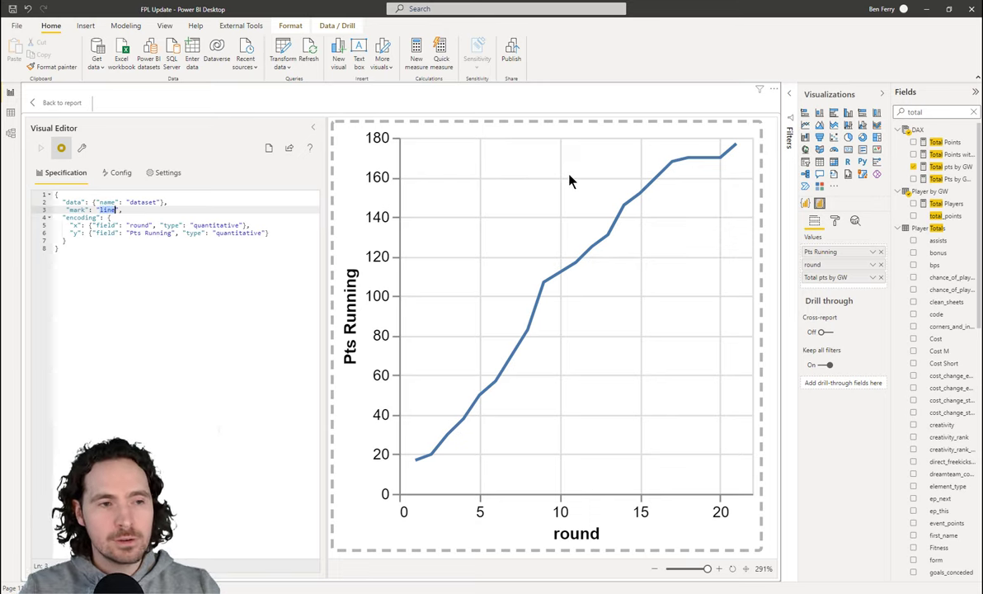
text(circle)
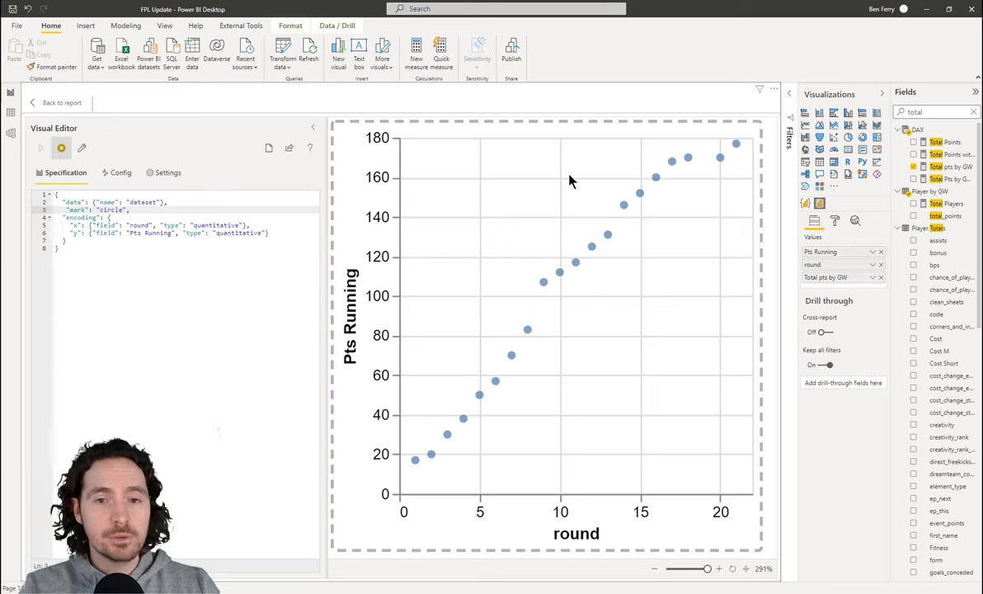
Try square as the specification's mark, and set the mark to trail.
key(BackSpace)
key(BackSpace)
key(BackSpace)
key(BackSpace)
text(squ)
text(are)
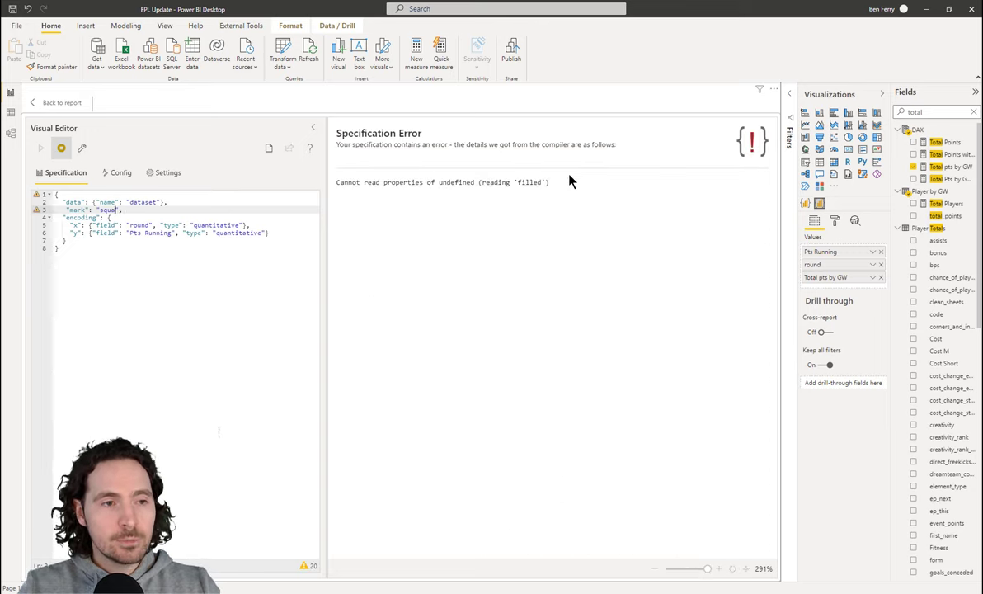
text(trail)
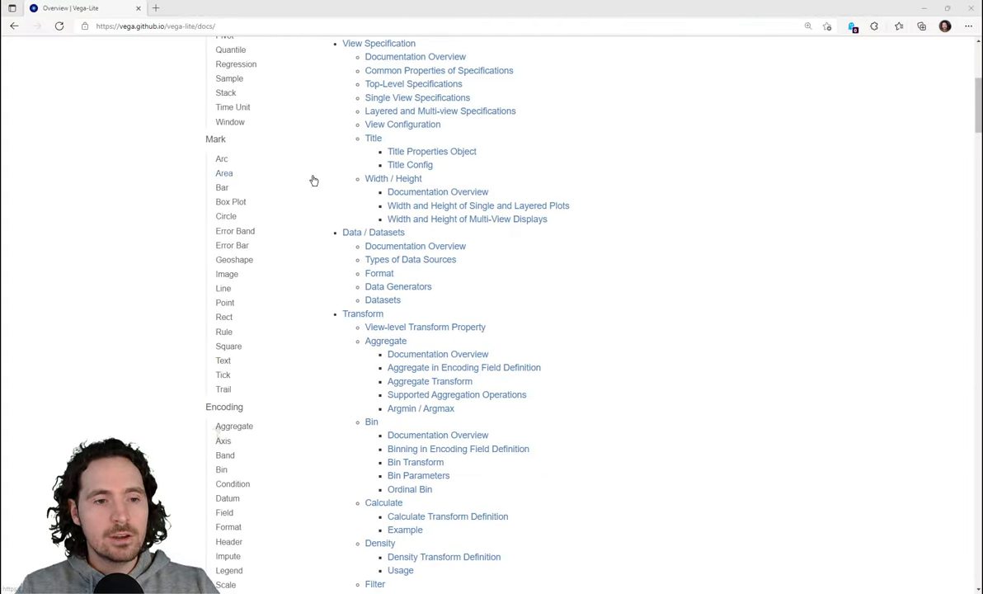
Open the Trail mark documentation and copy the size encoding line from the example of a line chart with varying size.
click(223, 389)
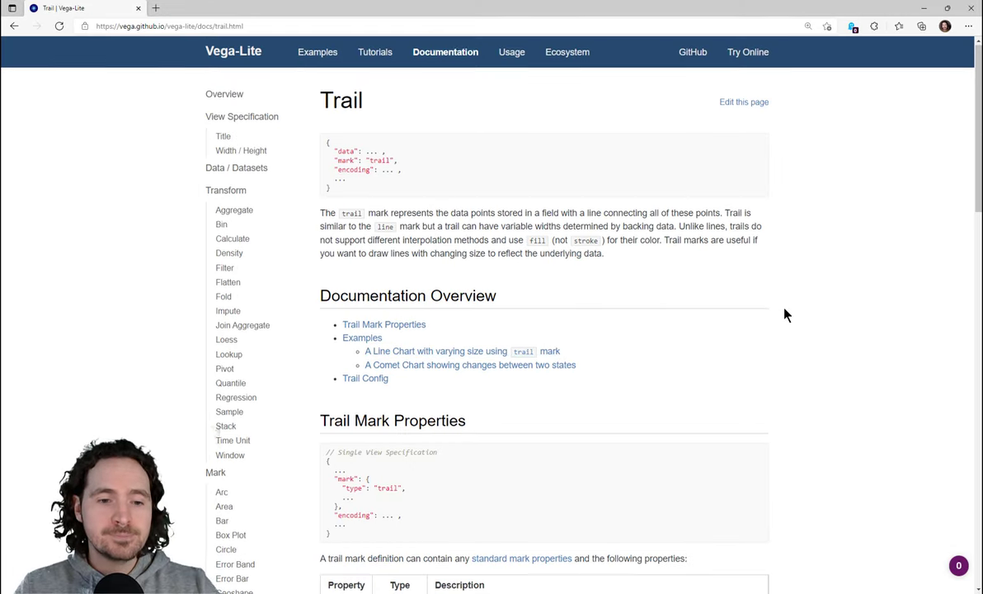
scroll(783, 314, down, 4)
scroll(807, 289, down, 4)
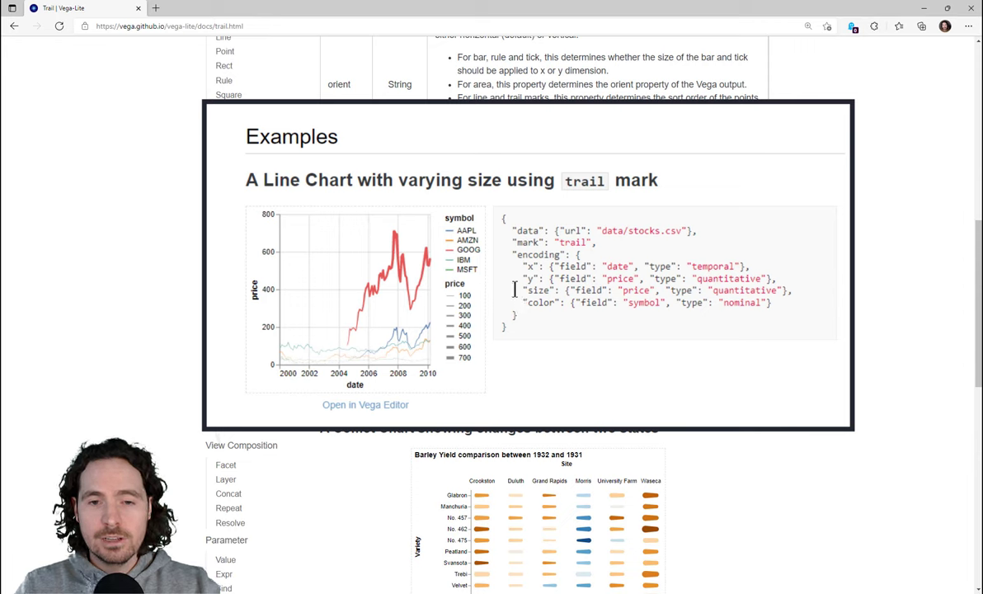
drag(518, 291, 794, 291)
key(ctrl+c)
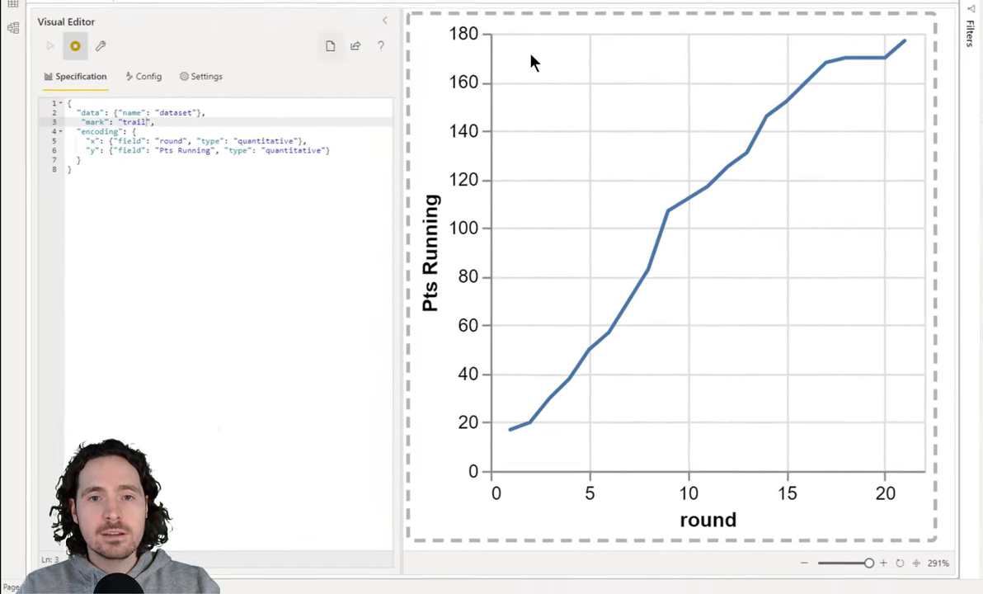
Add a comma after the y encoding and paste the copied size encoding on a new line, without its trailing comma.
click(486, 104)
text(,)
key(Return)
key(ctrl+v)
key(BackSpace)
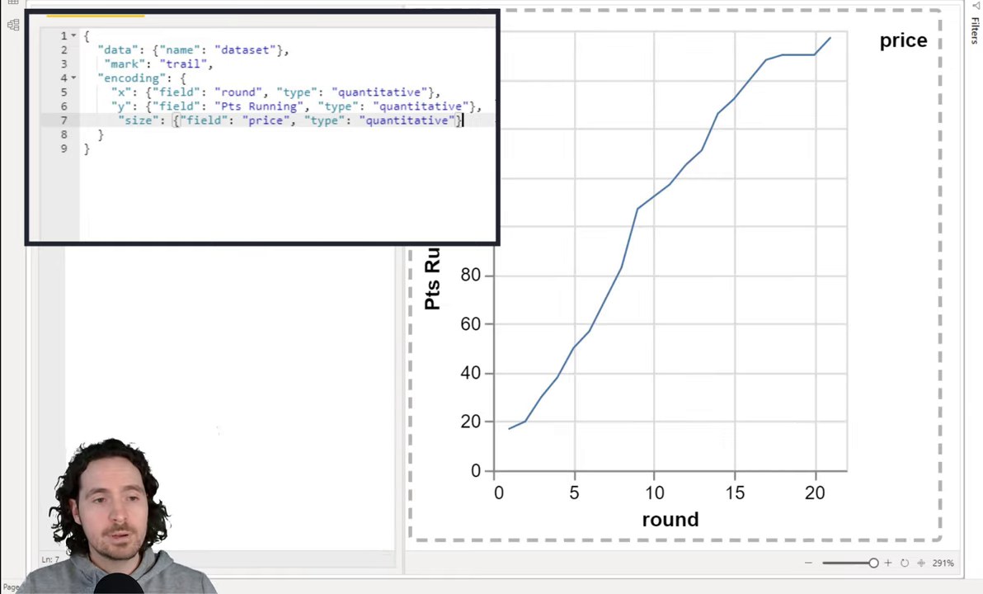
Remove the size encoding line together with the preceding comma, and undo the removal.
shift+click(478, 106)
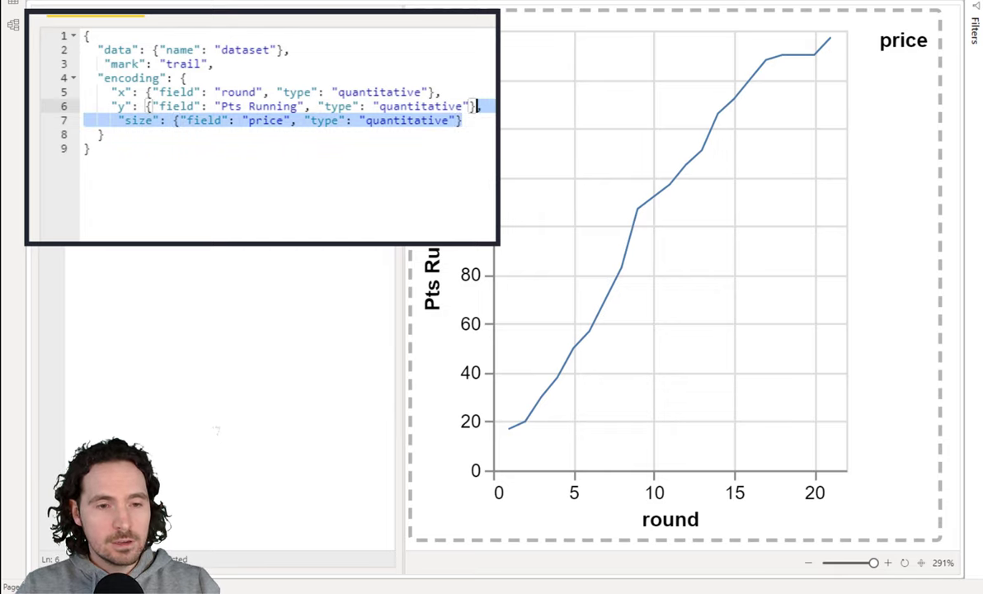
key(BackSpace)
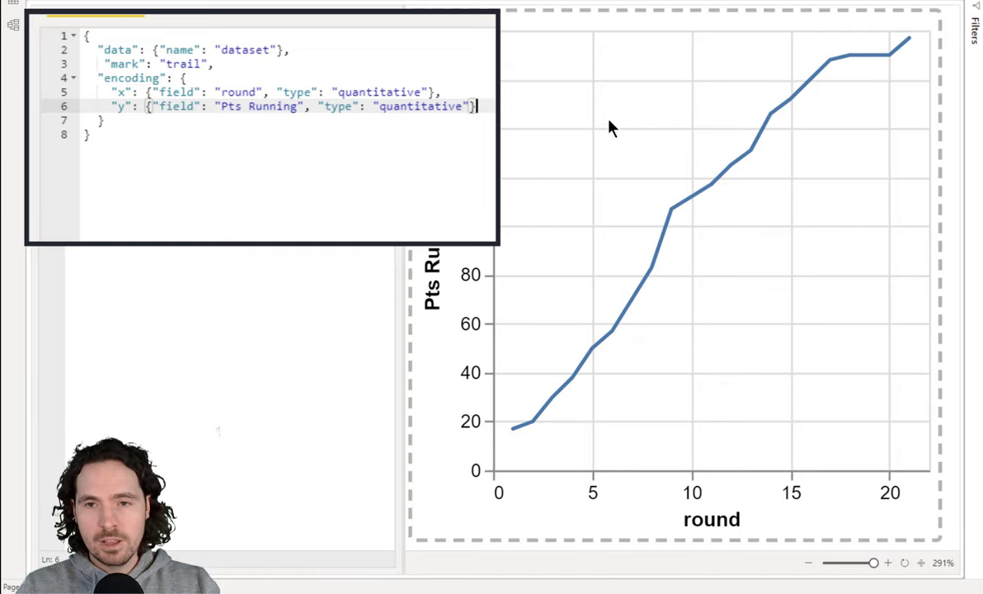
key(ctrl+z)
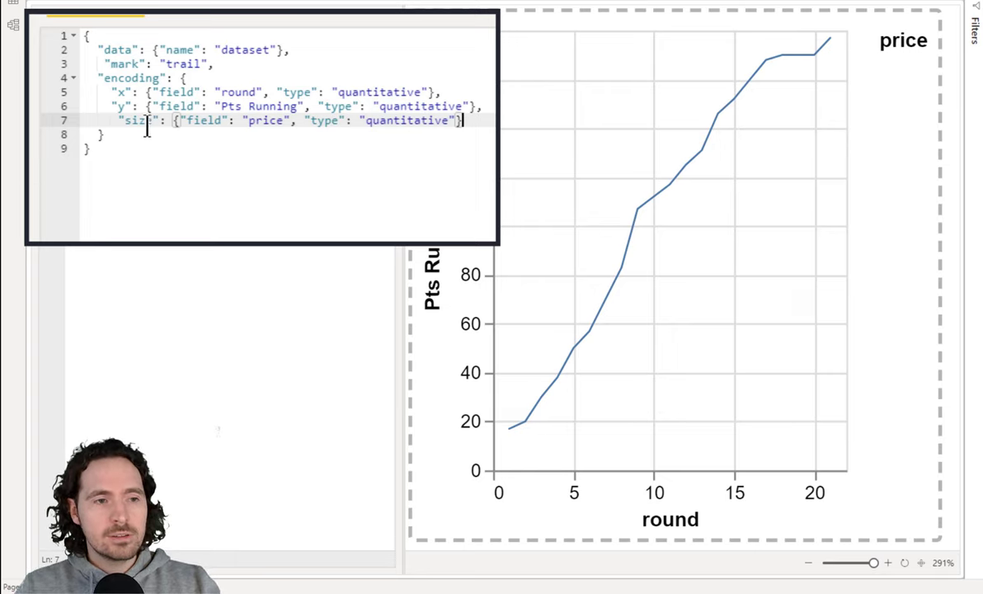
Set the size encoding's field to Total pts by GW and return to the report.
double_click(262, 122)
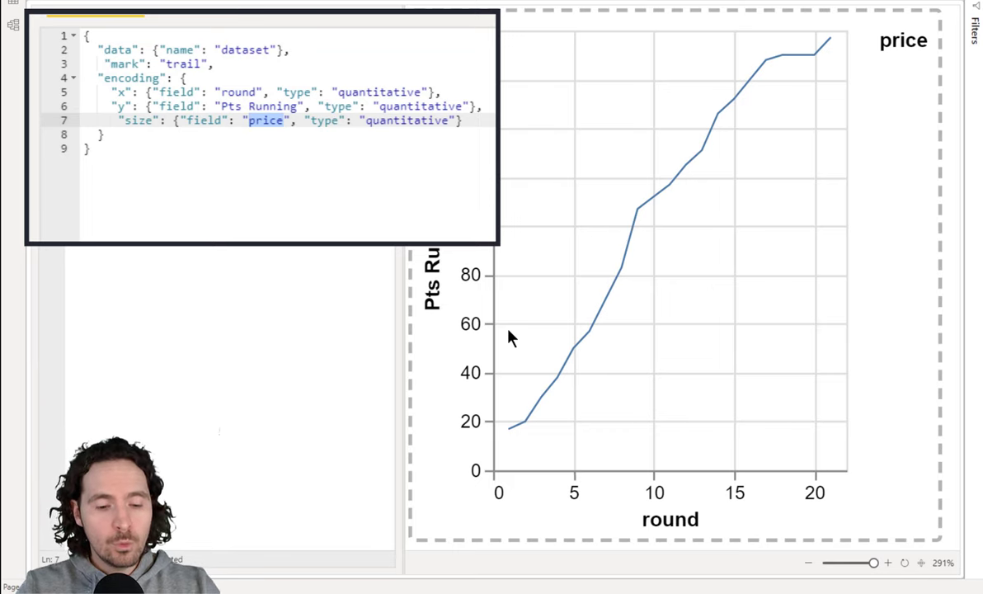
text(tot)
key(Return)
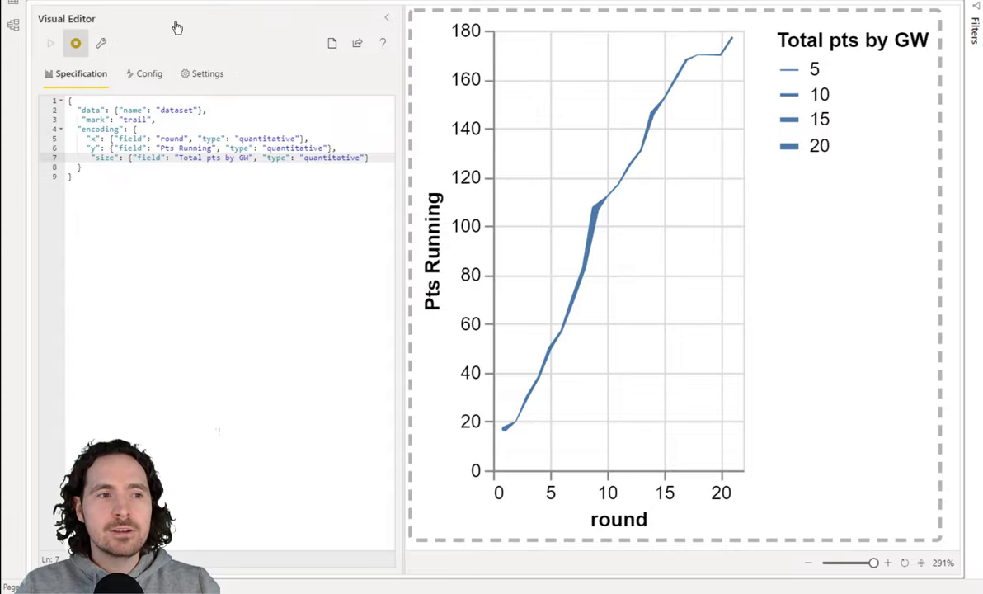
click(74, 7)
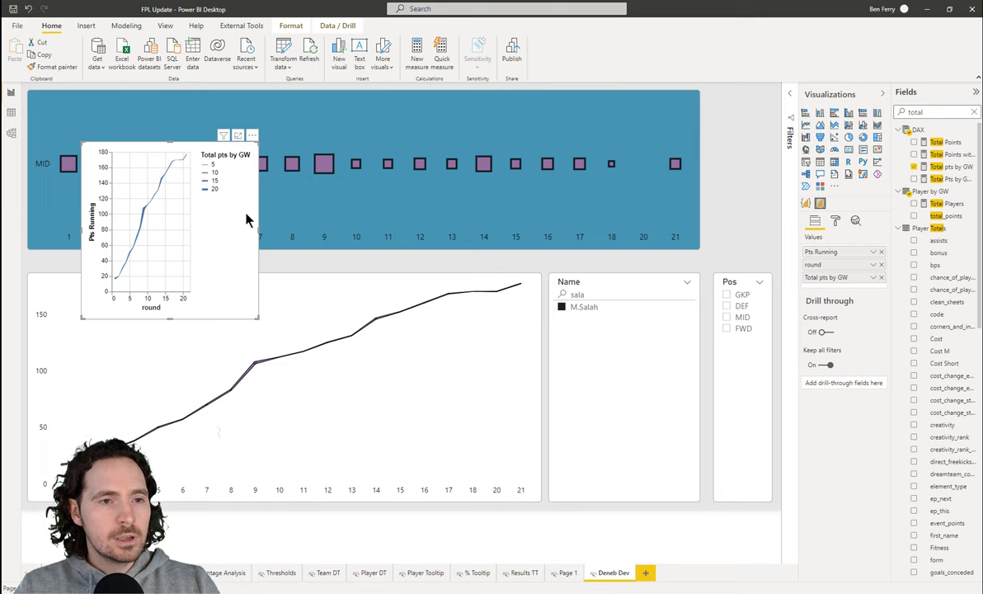
Enlarge the new Deneb chart so it fills the blue panel above the existing line chart.
drag(258, 230, 697, 235)
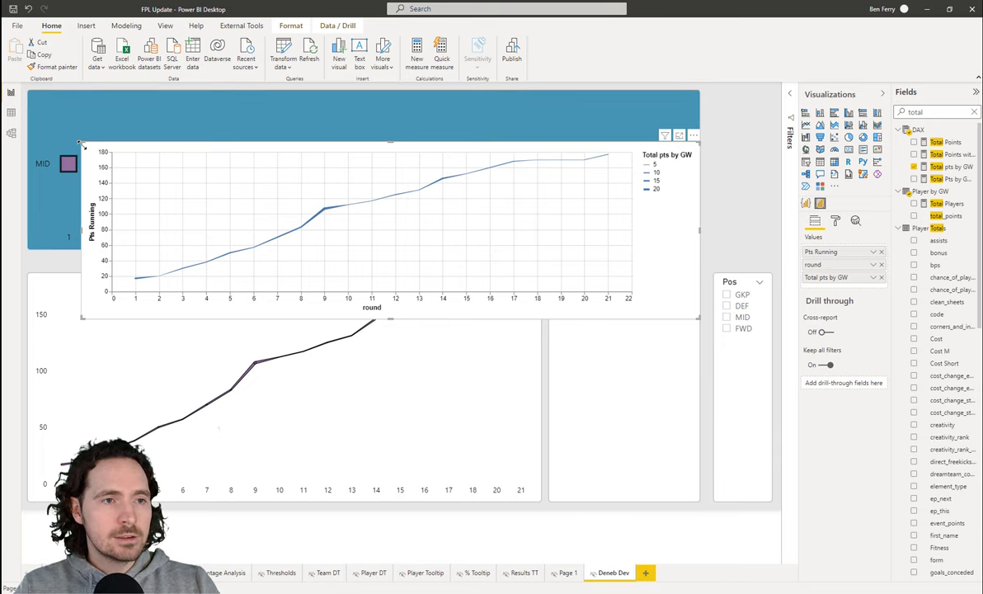
drag(81, 144, 31, 94)
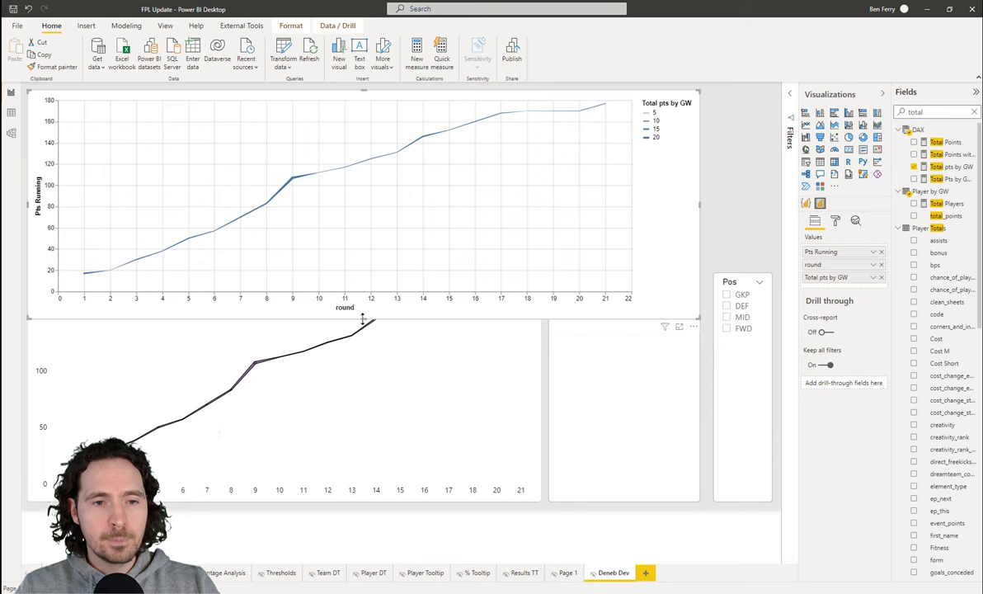
drag(362, 319, 360, 250)
click(359, 262)
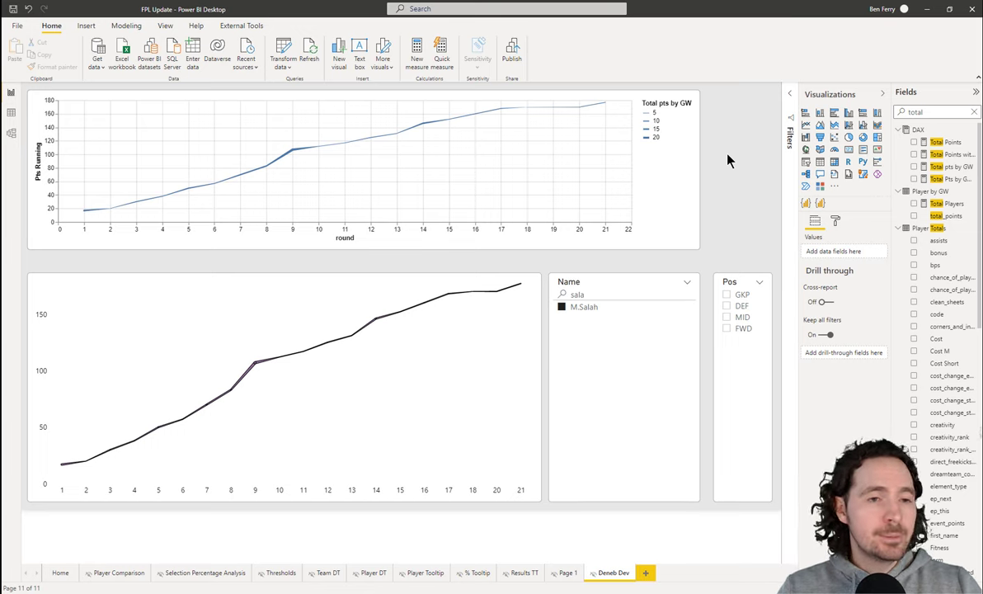
Open the lower Deneb chart's specification, examine its legend setting in the size encoding, and return to the report.
click(239, 306)
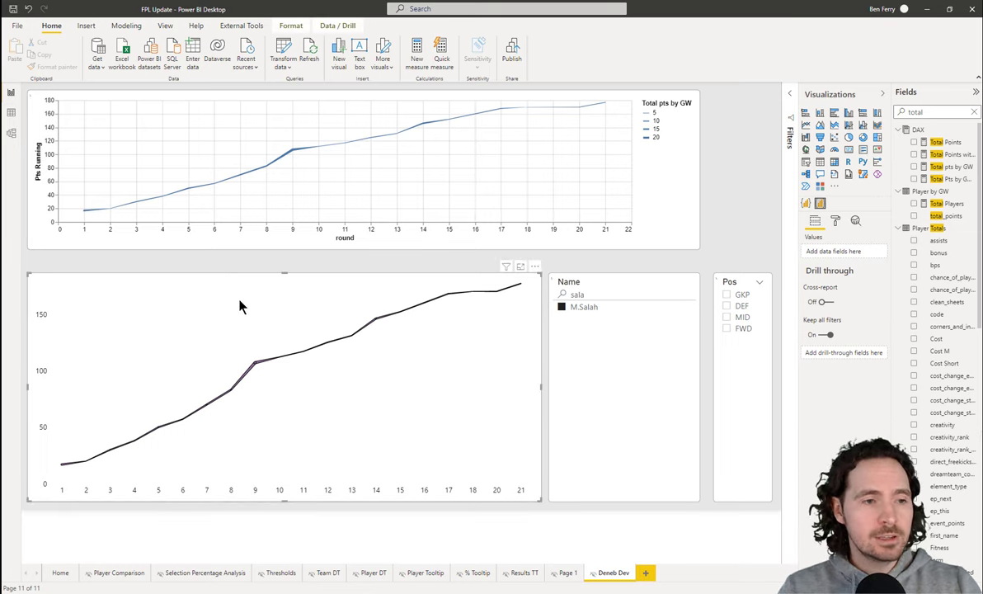
click(219, 260)
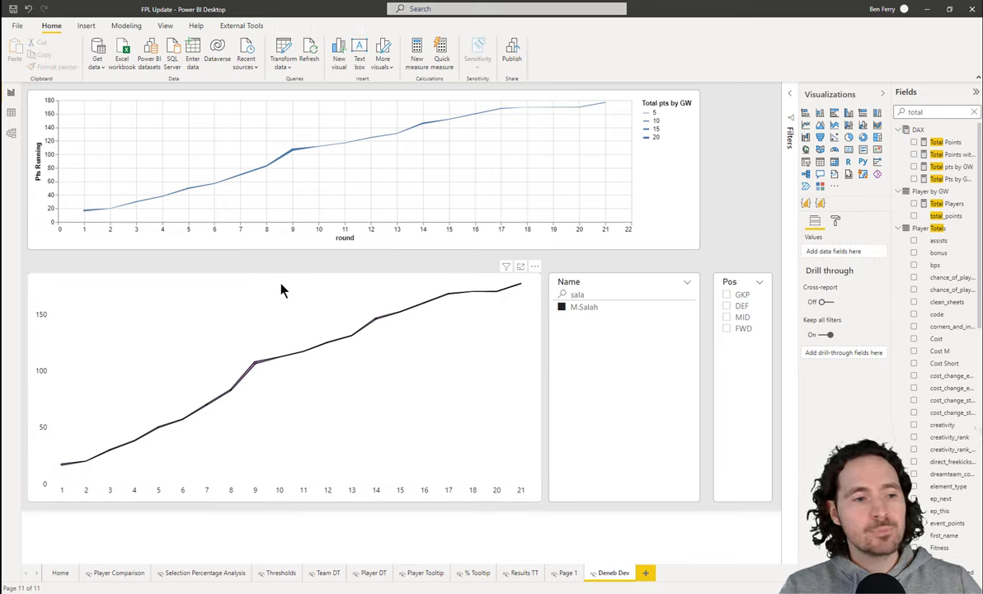
click(345, 285)
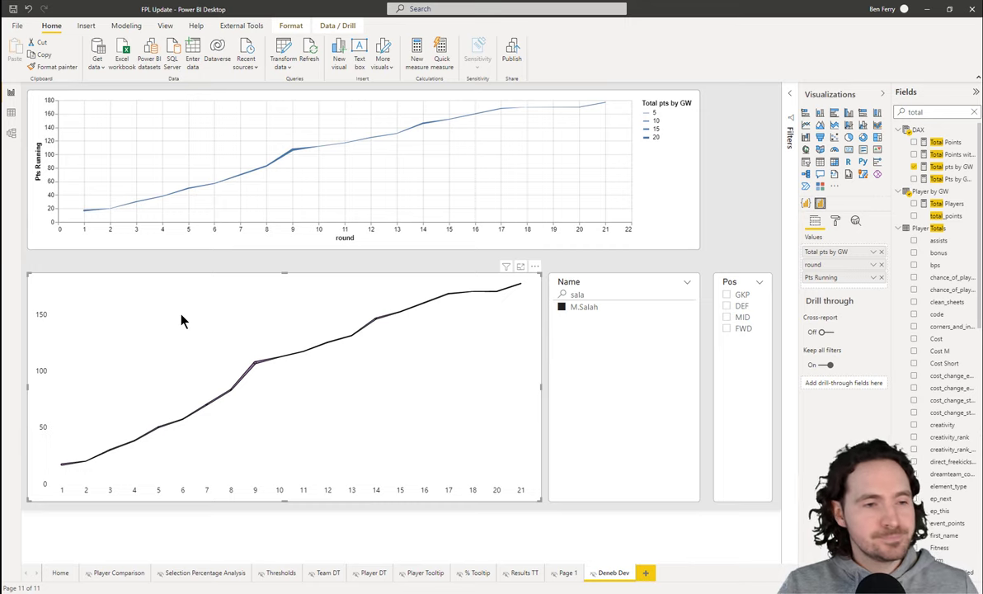
click(534, 270)
click(567, 281)
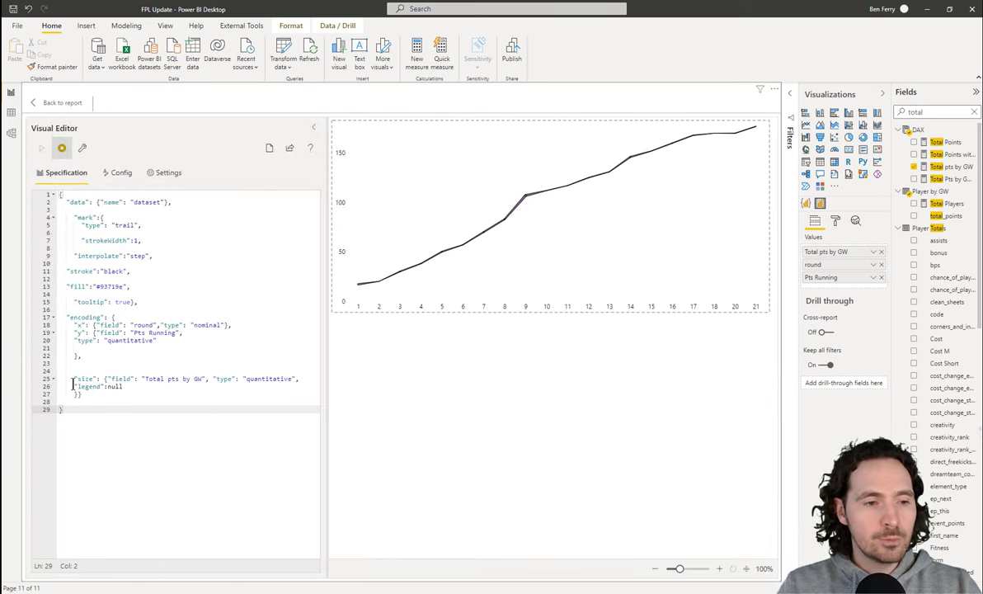
drag(73, 385, 125, 386)
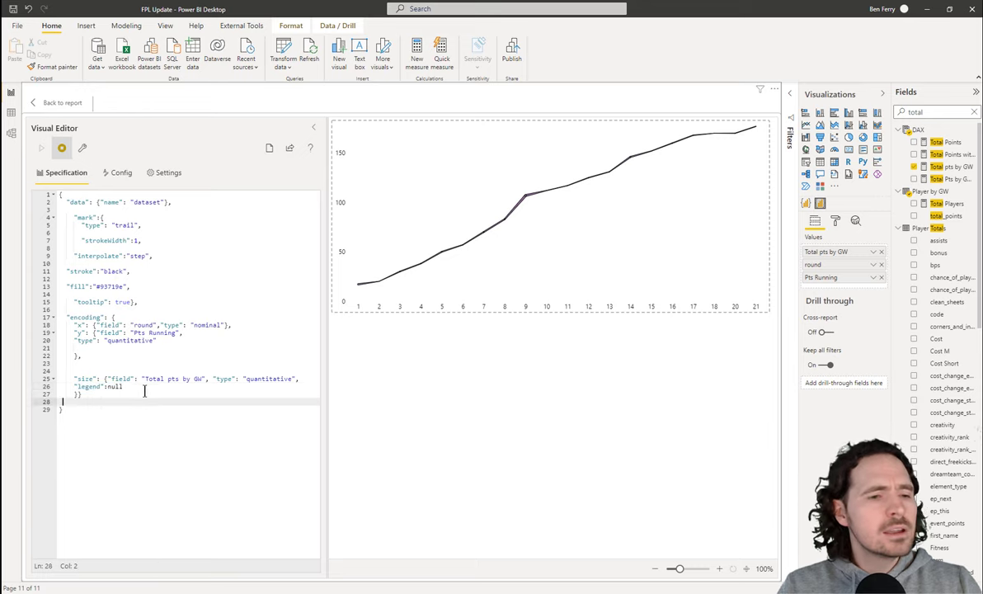
drag(123, 386, 75, 387)
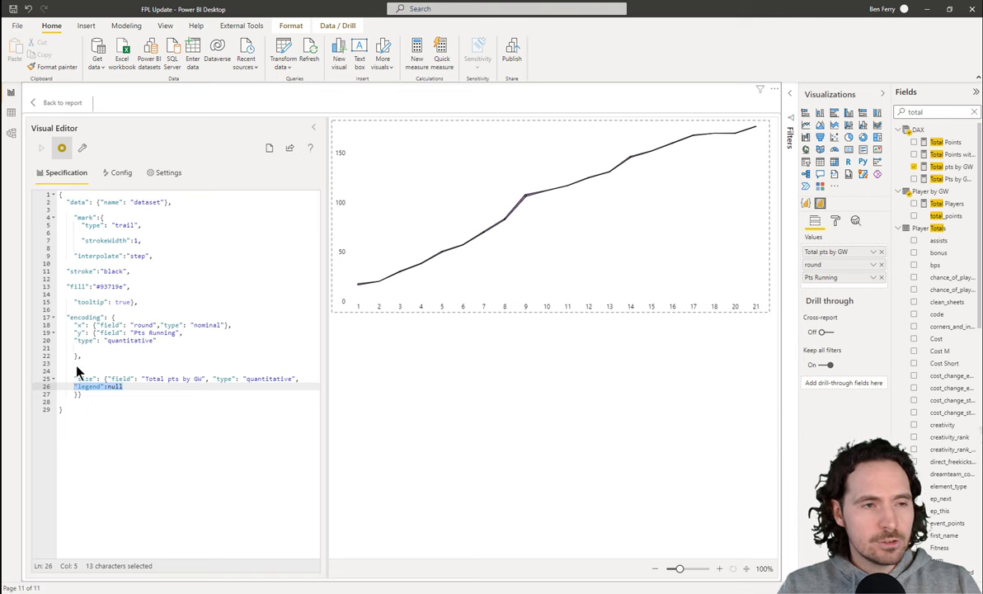
click(59, 102)
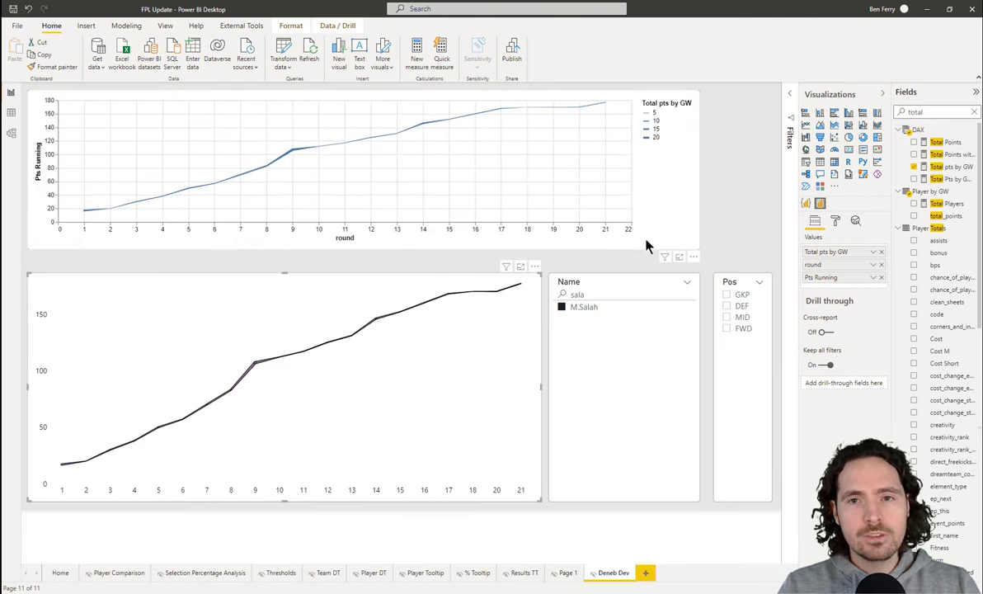
Hide the upper chart's legend by adding "legend":null to its size encoding, and return to the report.
click(696, 246)
click(693, 257)
click(664, 252)
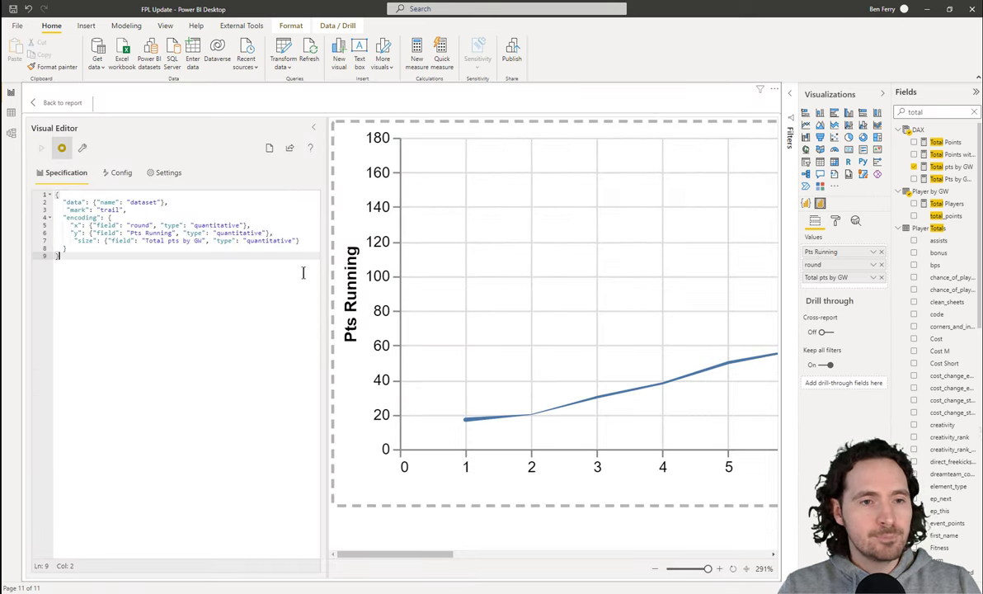
click(300, 240)
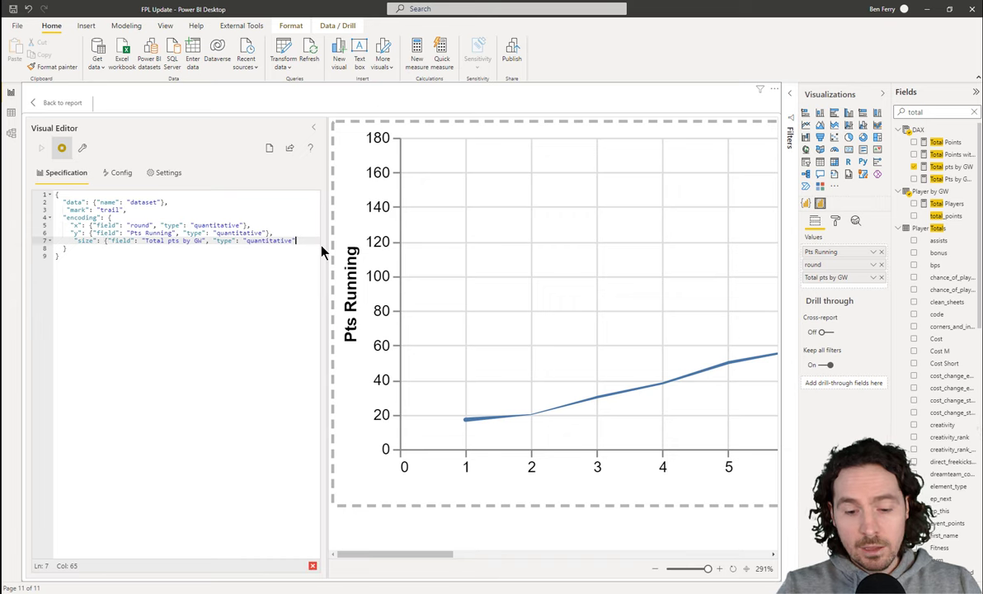
text(,)
key(Return)
text("legend":null)
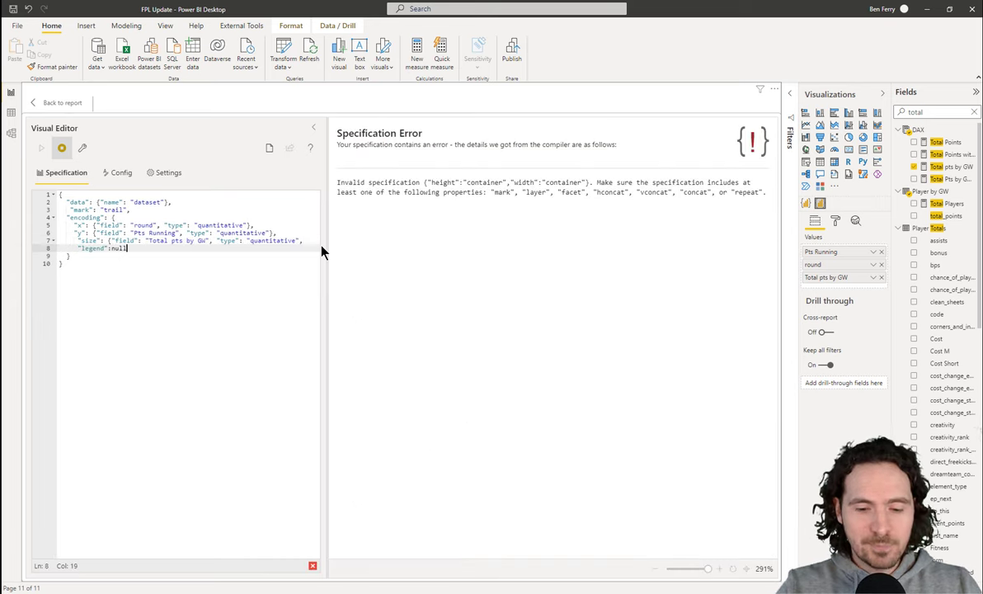
text(})
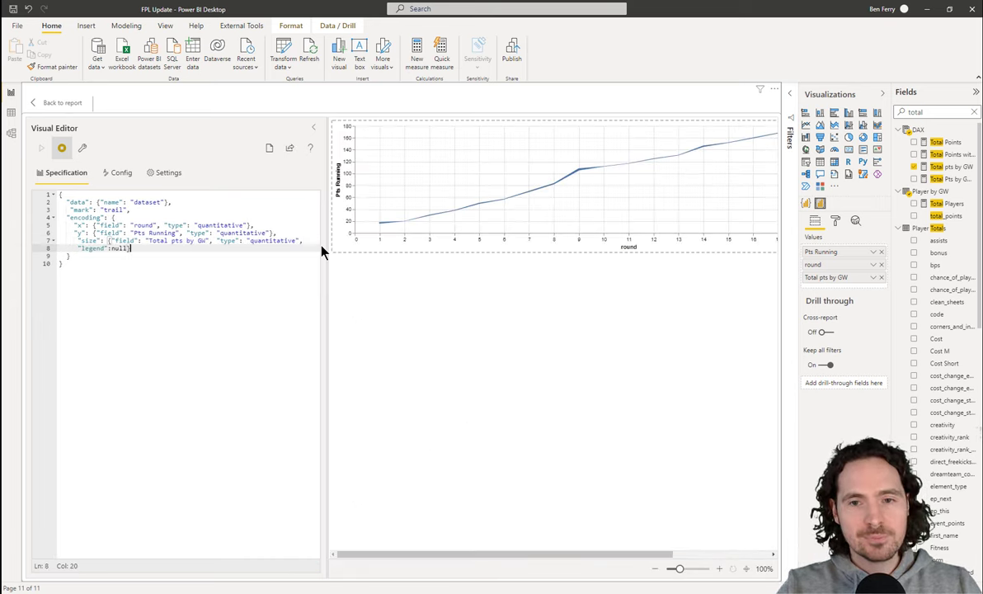
mouse_move(412, 554)
mouse_down()
mouse_move(585, 563)
mouse_move(404, 563)
mouse_up()
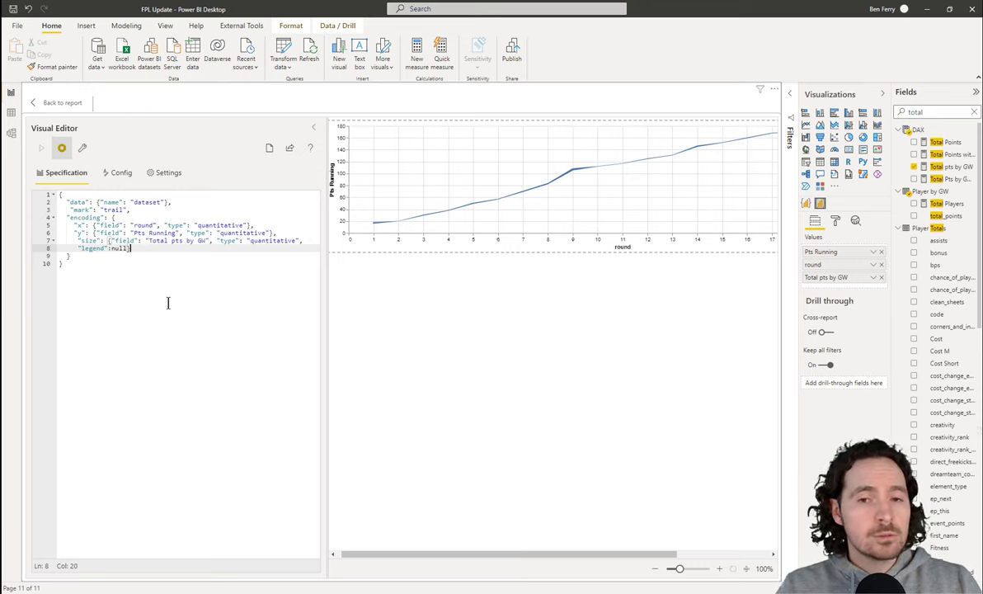
drag(536, 554, 386, 563)
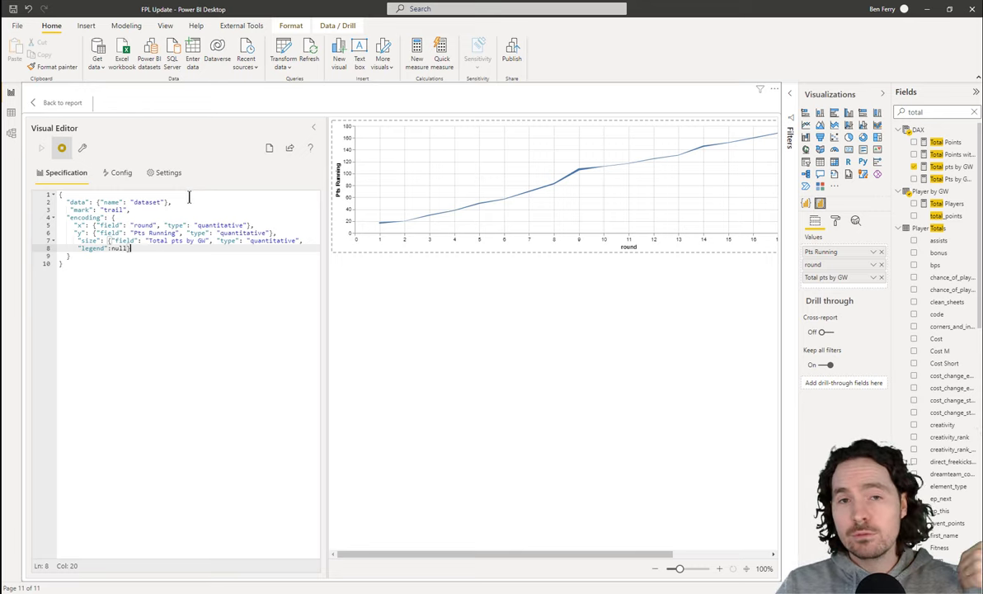
click(63, 102)
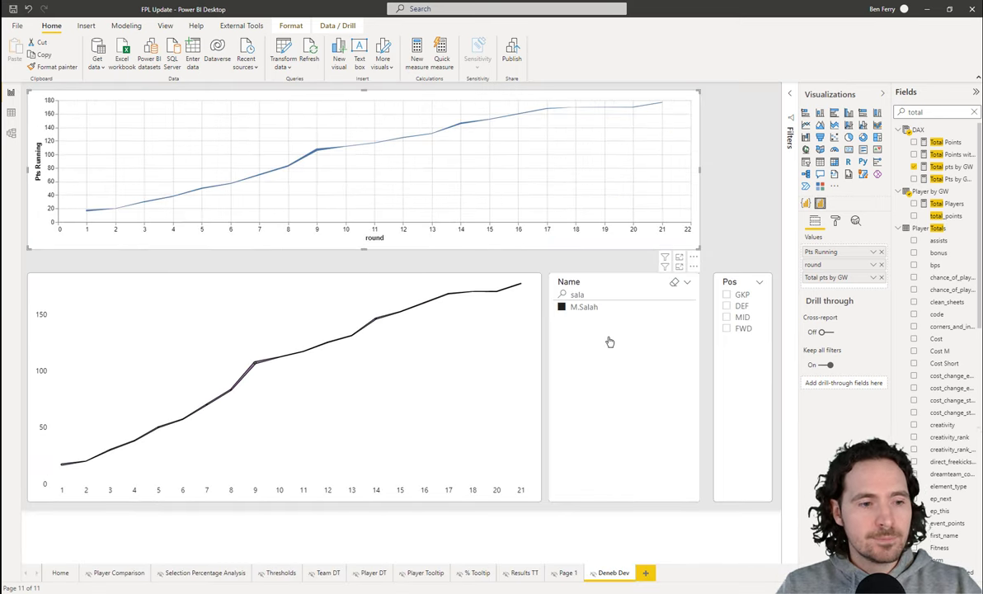
Open the lower Deneb chart's specification for editing and set the mark's tooltip to false.
click(533, 262)
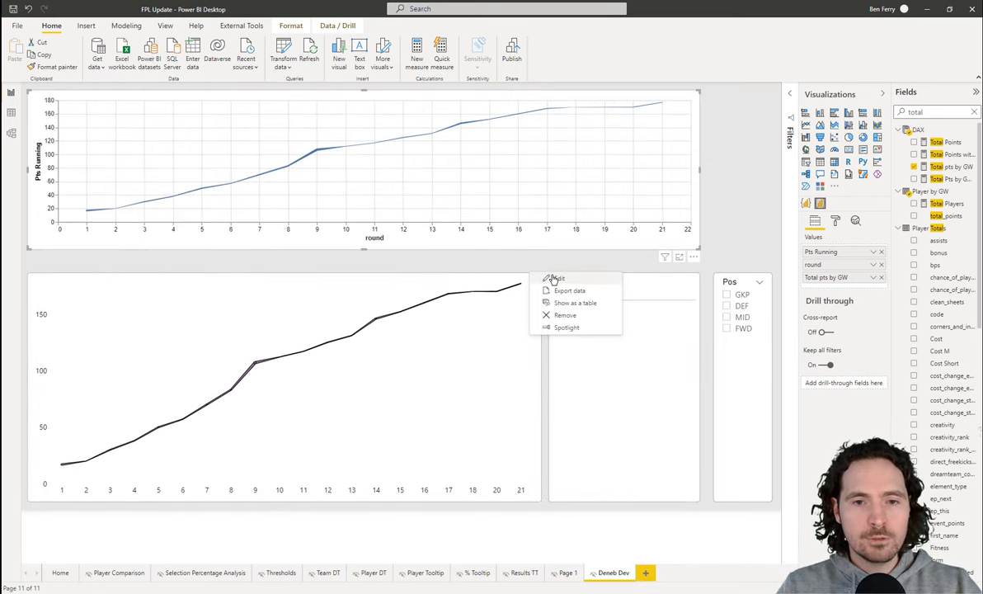
click(553, 279)
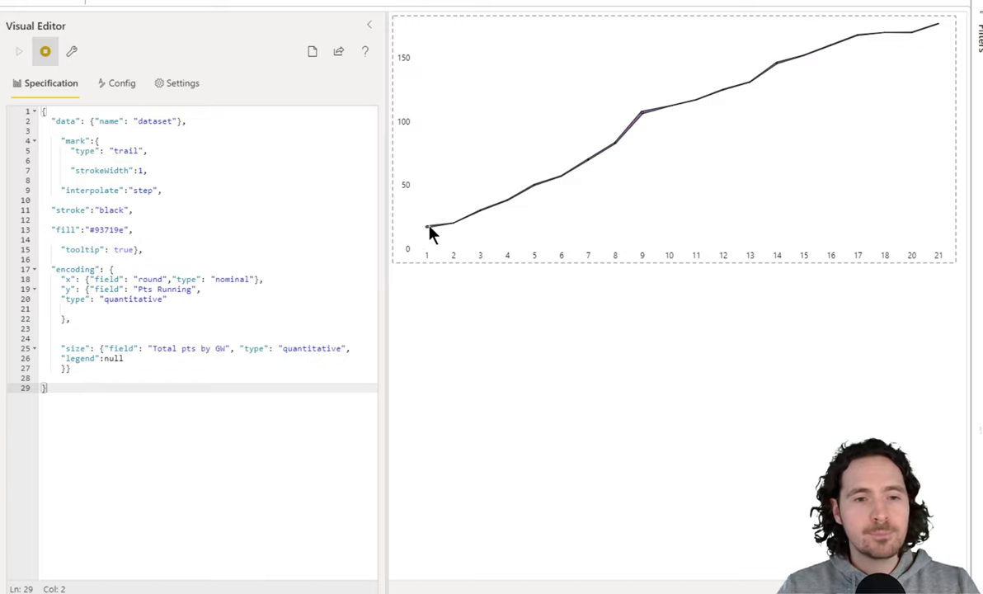
mouse_move(427, 233)
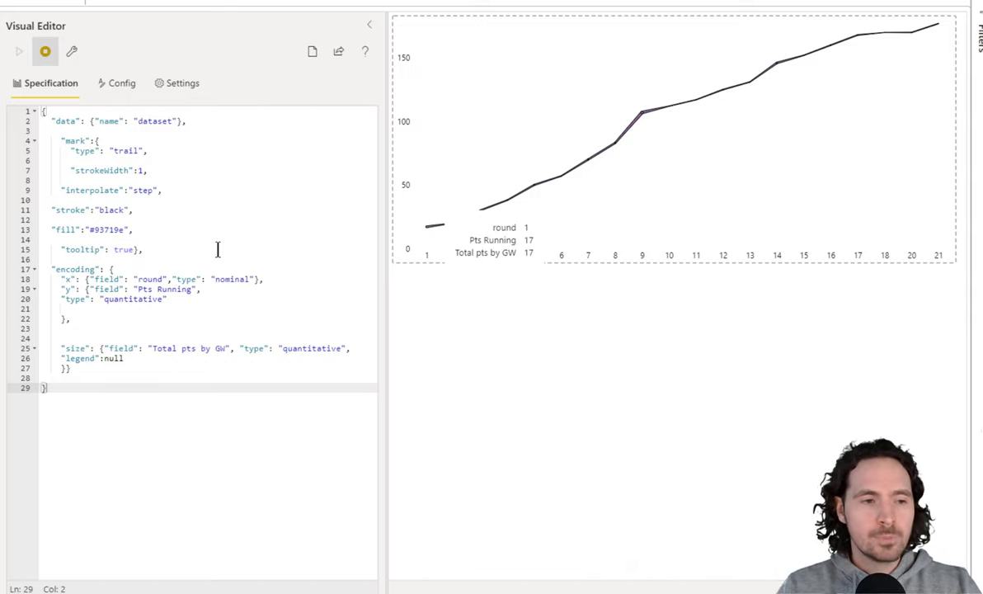
double_click(124, 249)
text(f)
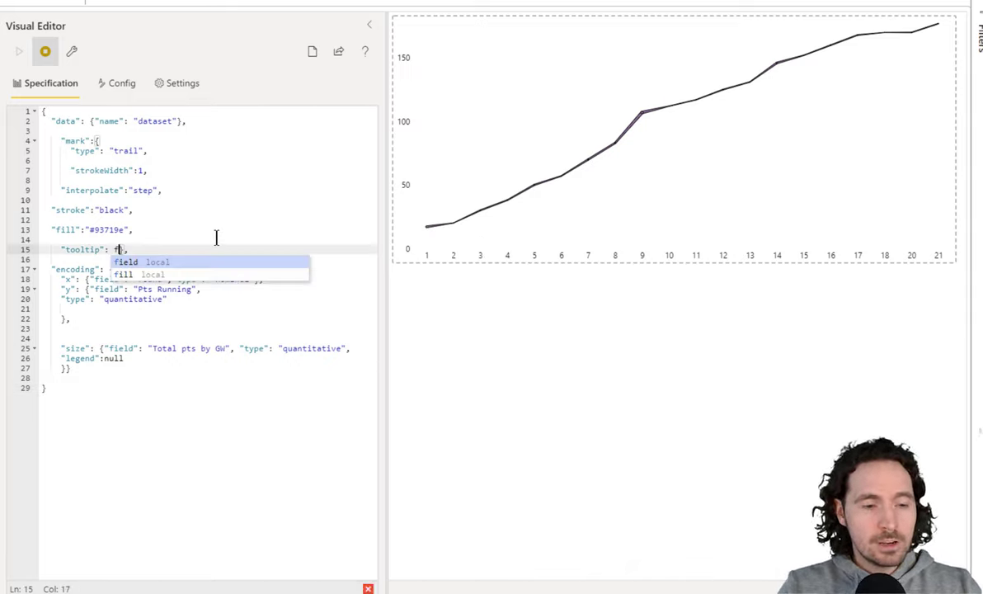
key(Return)
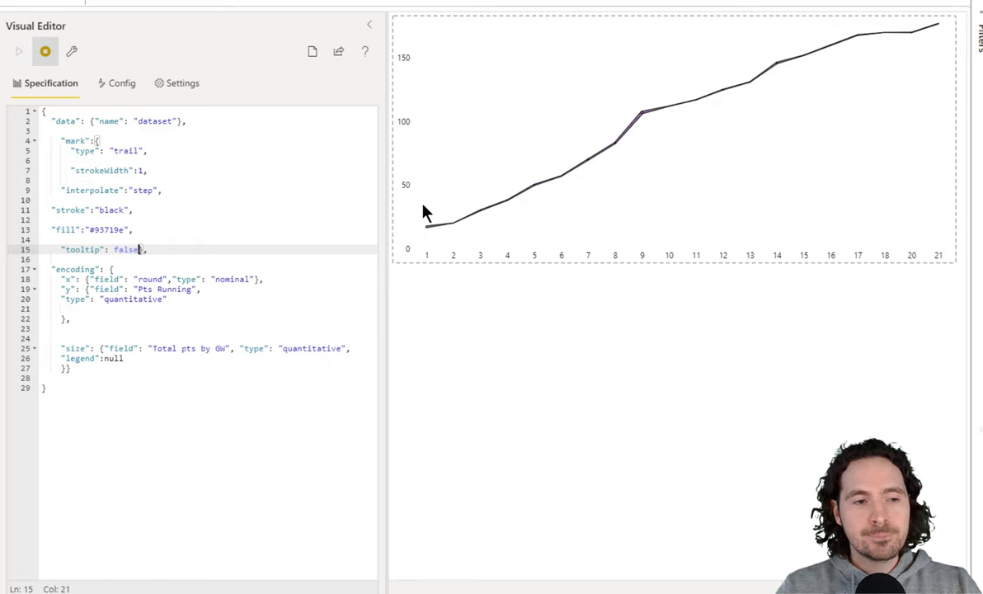
Remove the tooltip property from the mark definition and undo the removal.
mouse_move(132, 231)
mouse_down()
mouse_move(153, 256)
mouse_move(130, 231)
mouse_up()
click(147, 259)
key(BackSpace)
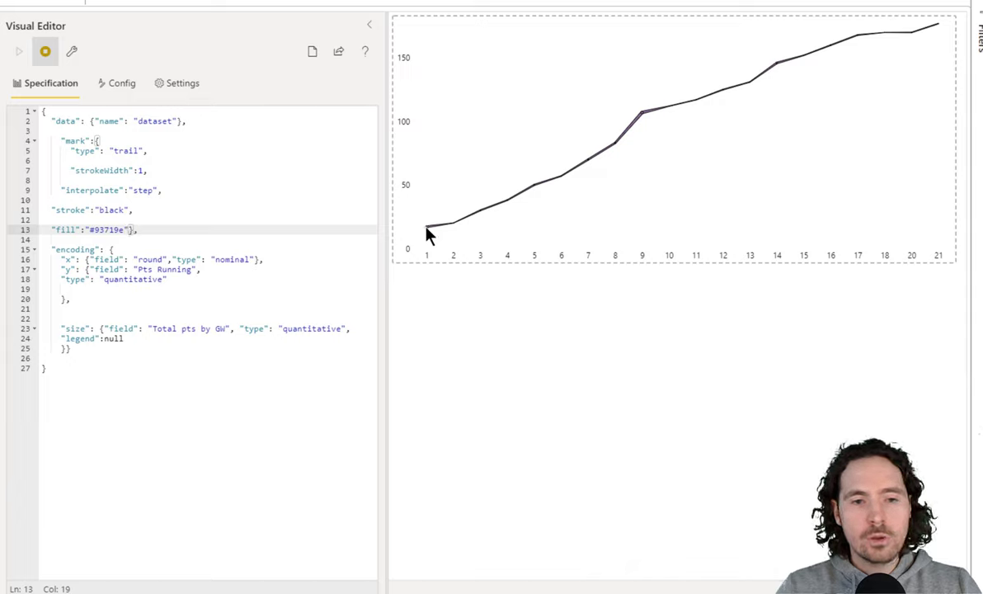
key(ctrl+z)
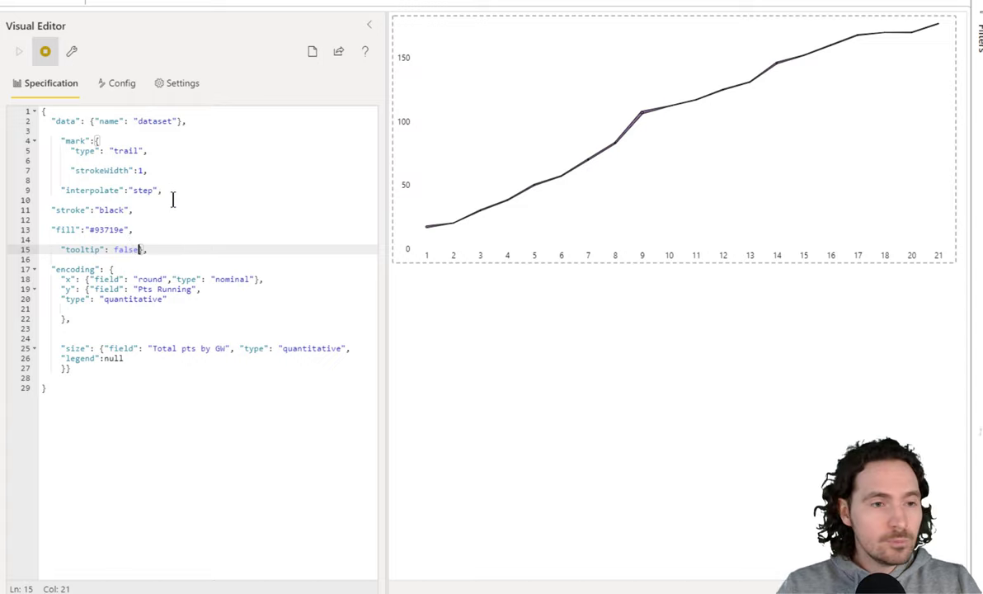
Try a strokeWidth of 0.5 on the trail mark, and set it back to 1.
drag(161, 190, 39, 190)
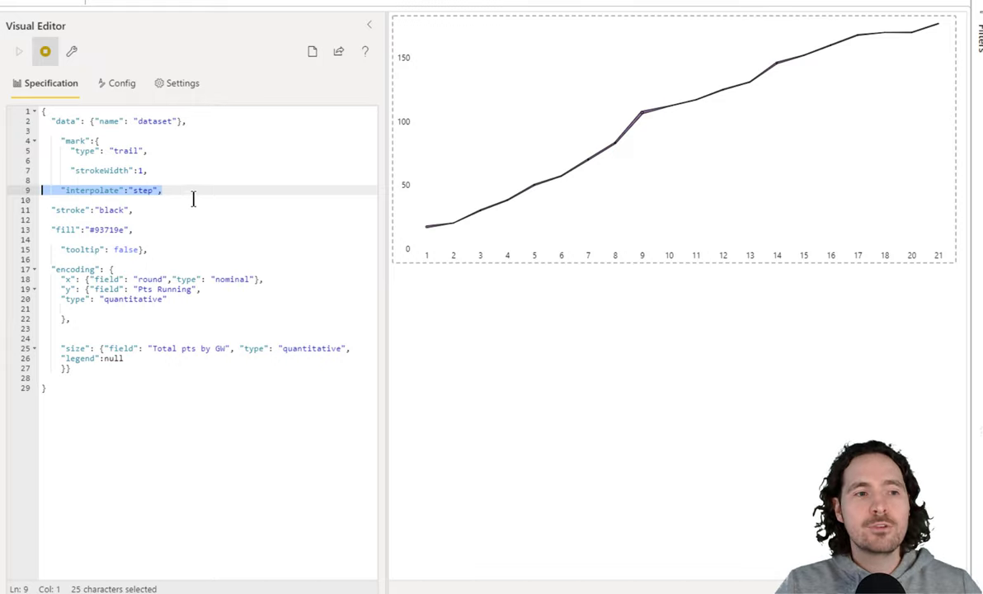
click(201, 257)
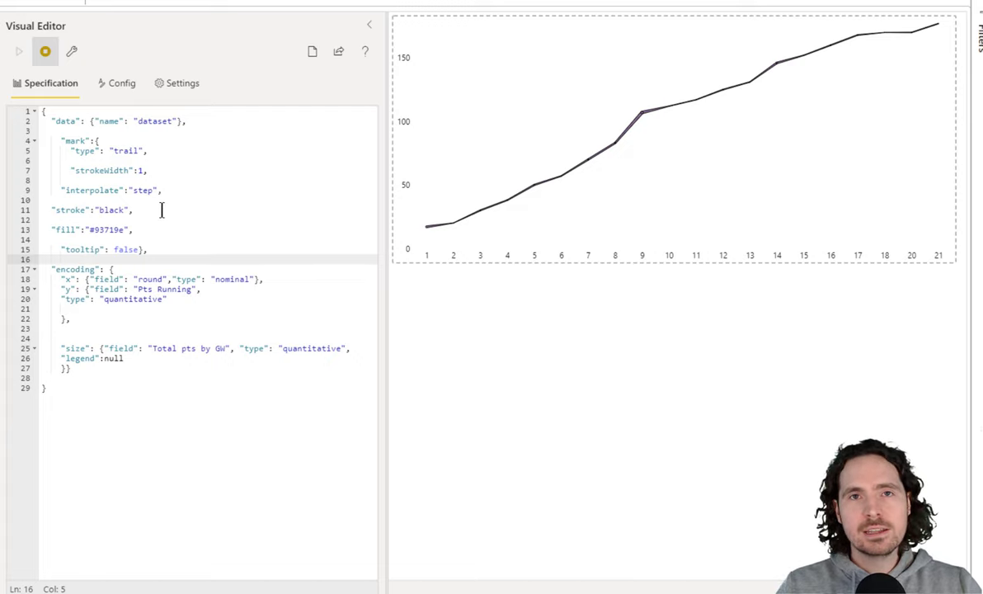
click(141, 171)
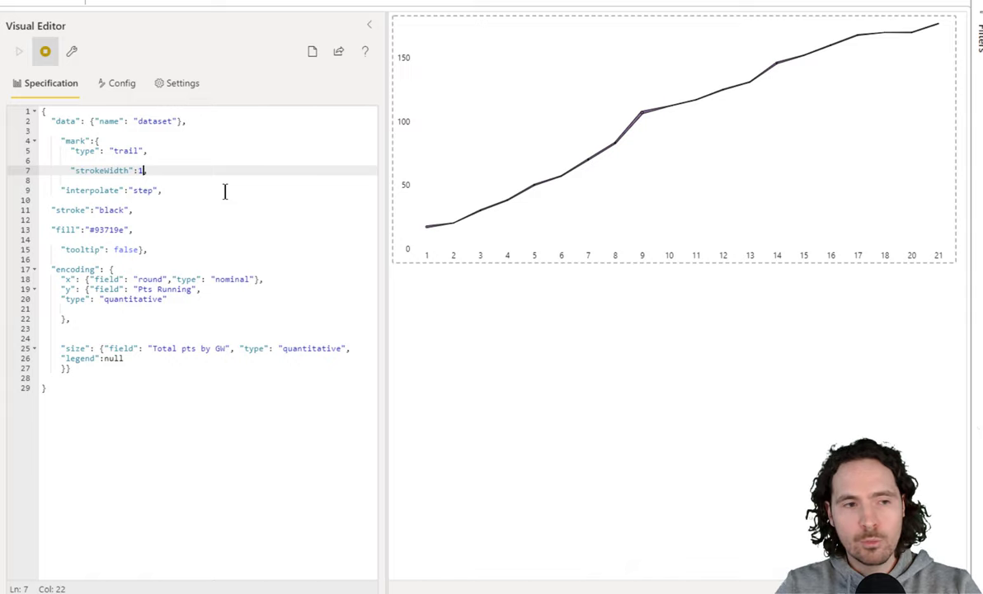
key(BackSpace)
text(0.5)
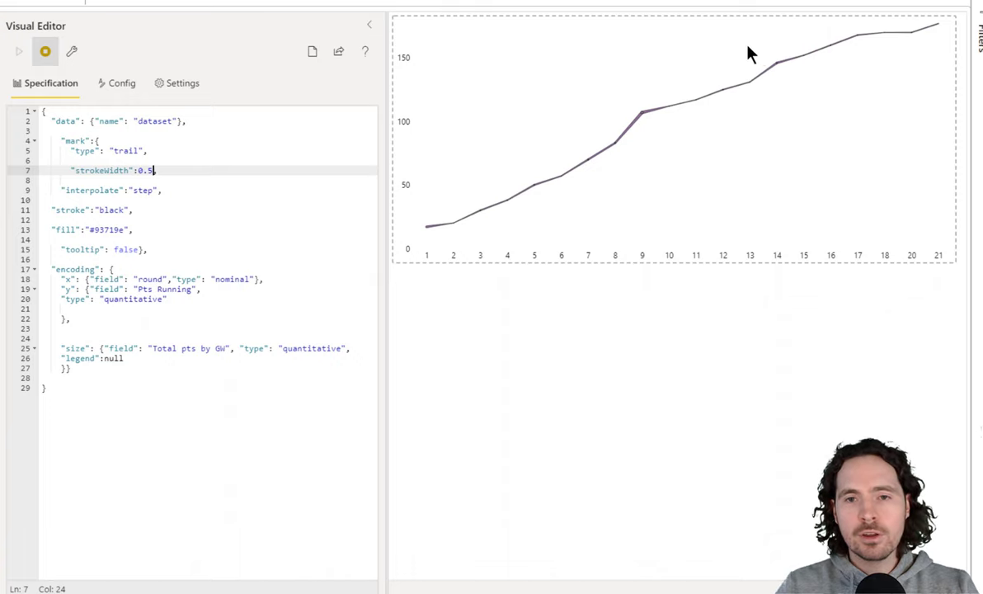
key(BackSpace)
key(BackSpace)
key(BackSpace)
text(1)
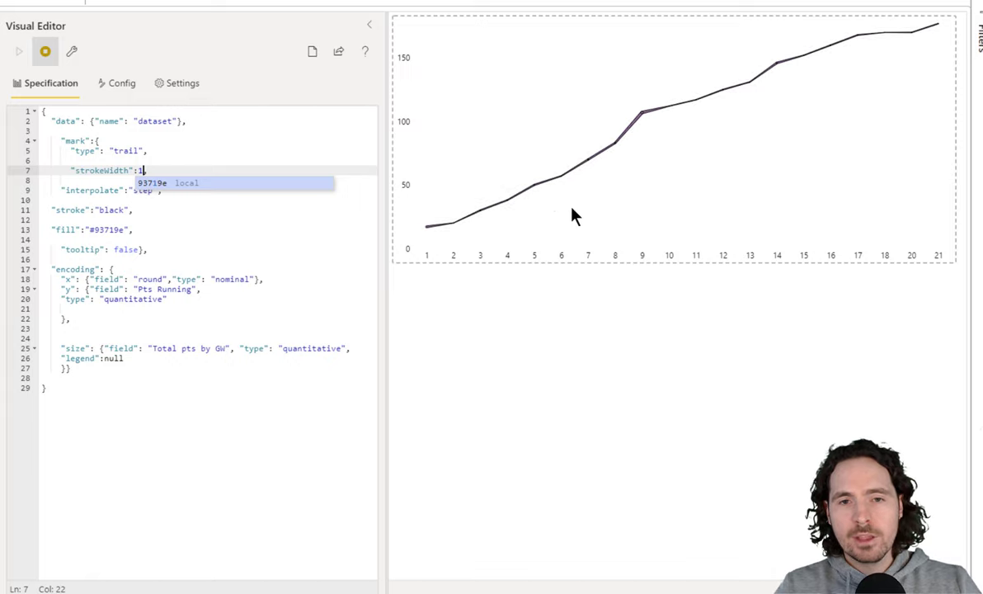
click(216, 448)
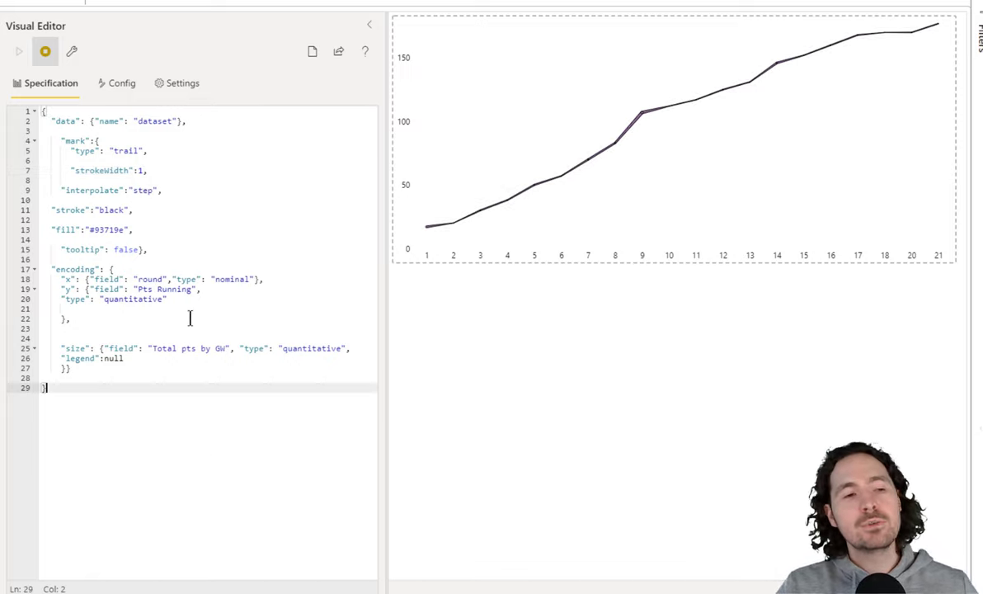
Change the mark type of the lower chart's specification to bar.
double_click(121, 151)
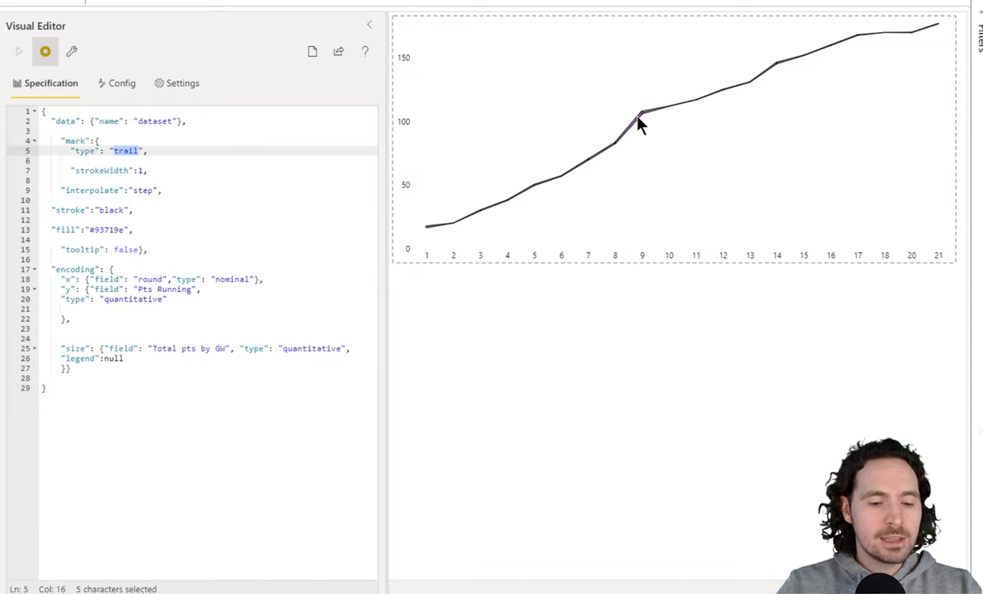
text(bar)
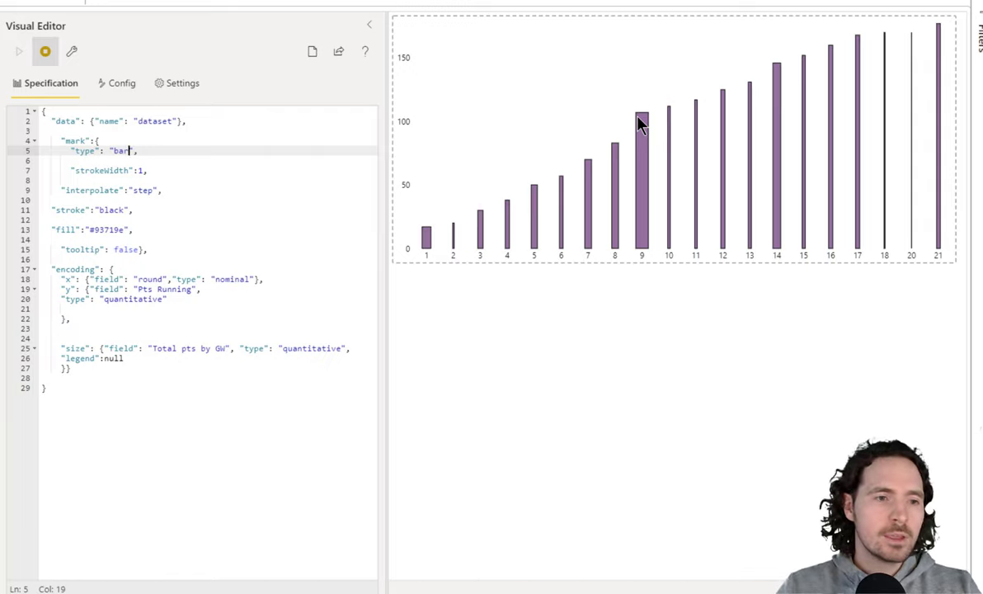
Set the strokeWidth of the bar mark to 3 in the chart's specification.
double_click(141, 170)
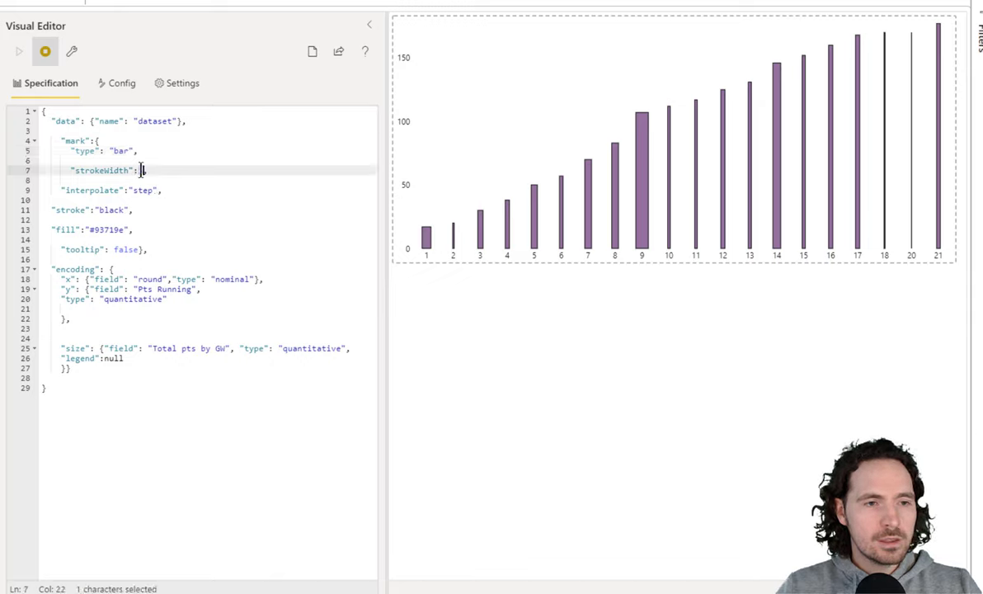
text(3)
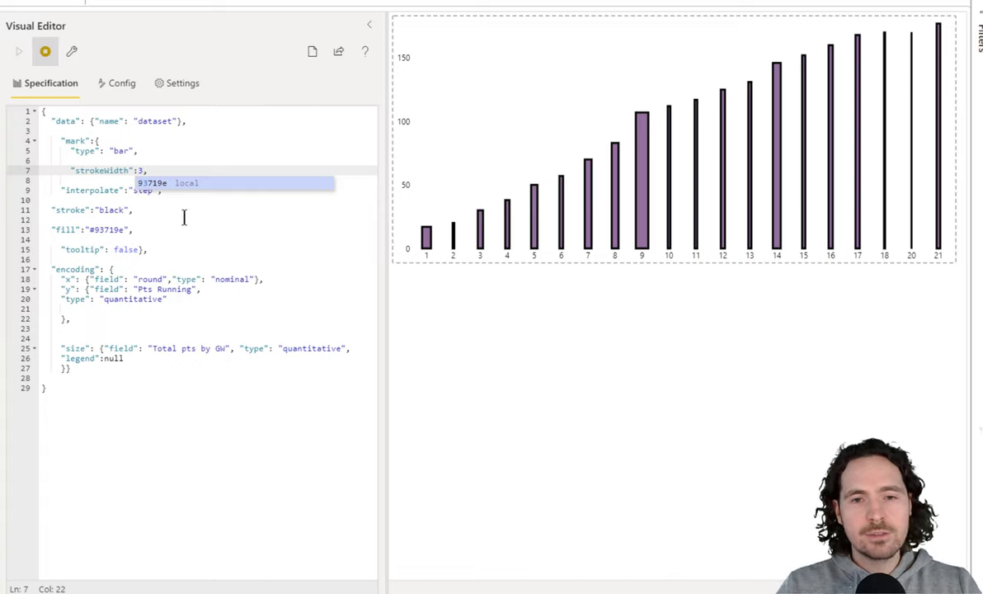
click(141, 218)
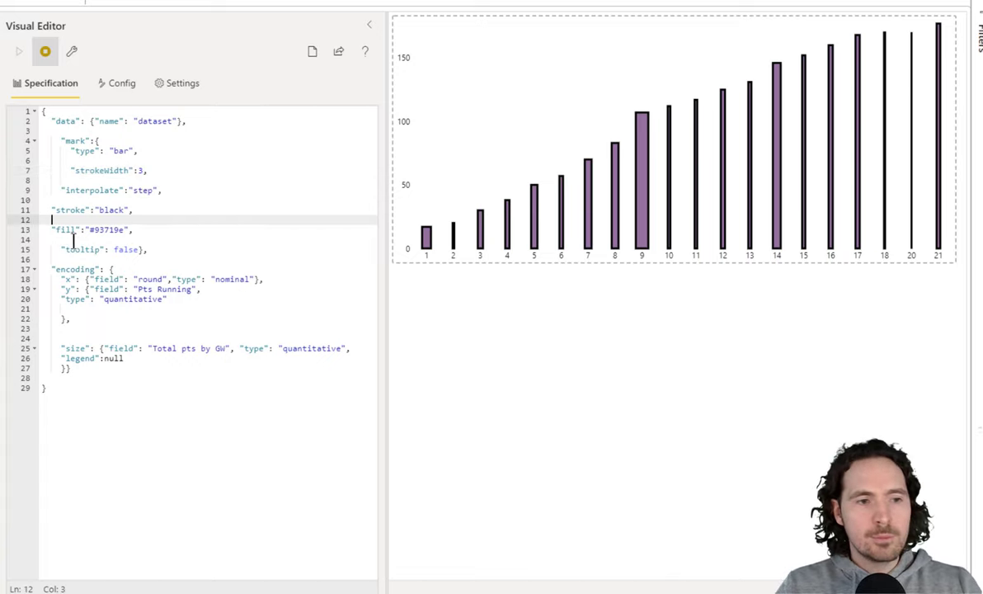
drag(51, 229, 141, 229)
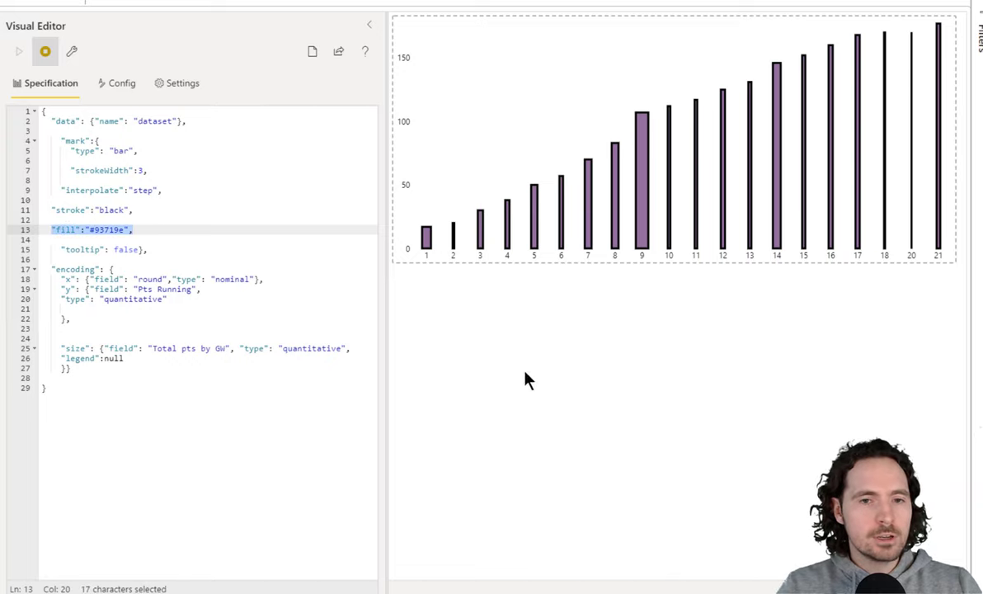
click(208, 217)
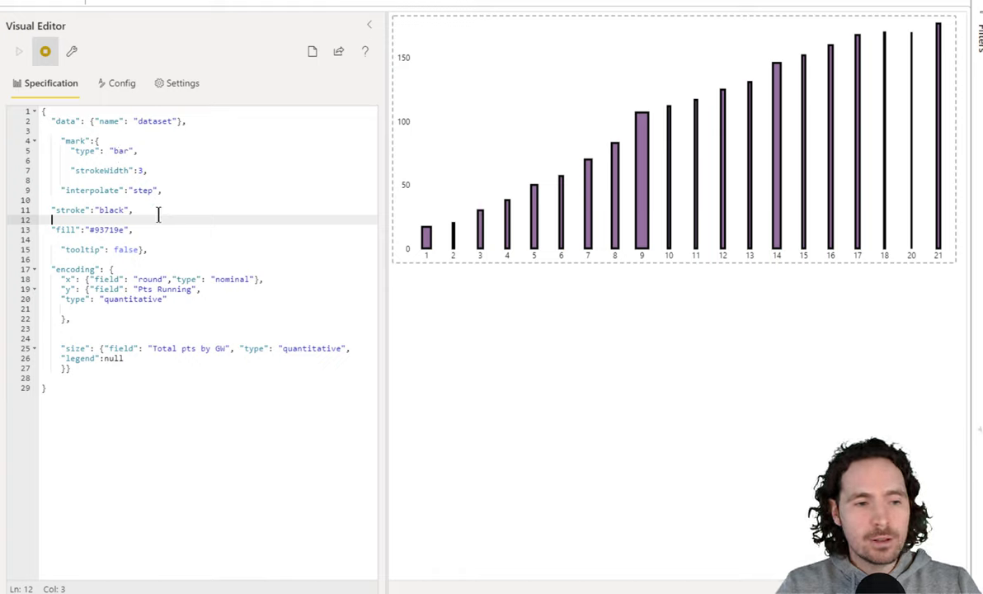
drag(145, 348, 239, 350)
click(204, 378)
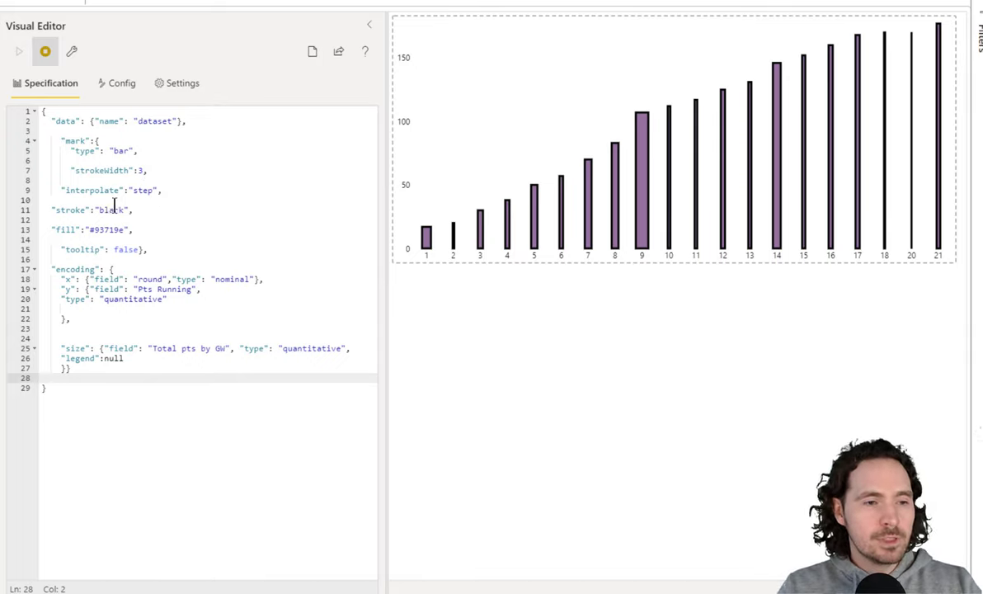
Set the bar mark's tooltip property to true.
double_click(125, 250)
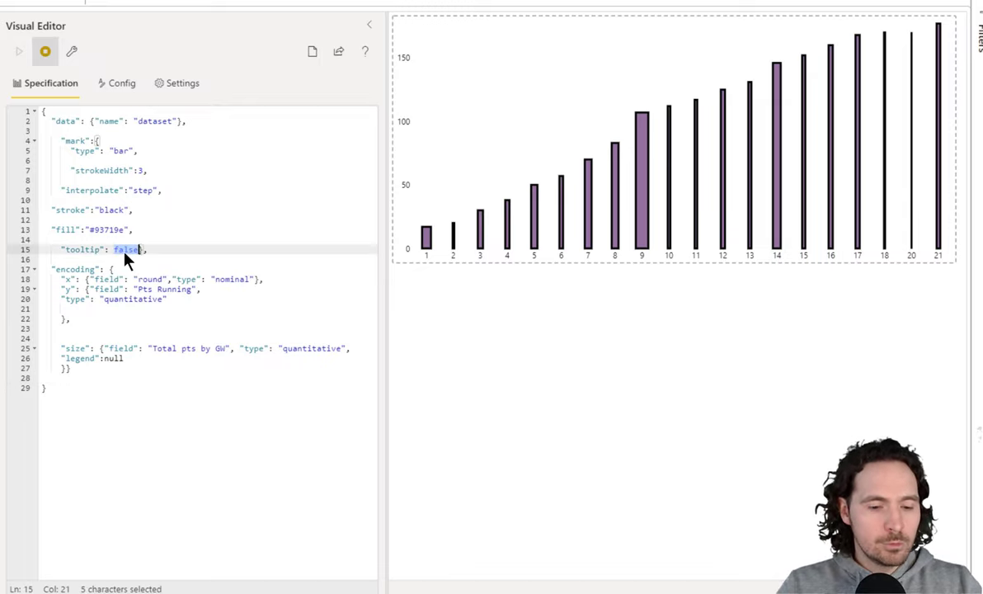
text(true)
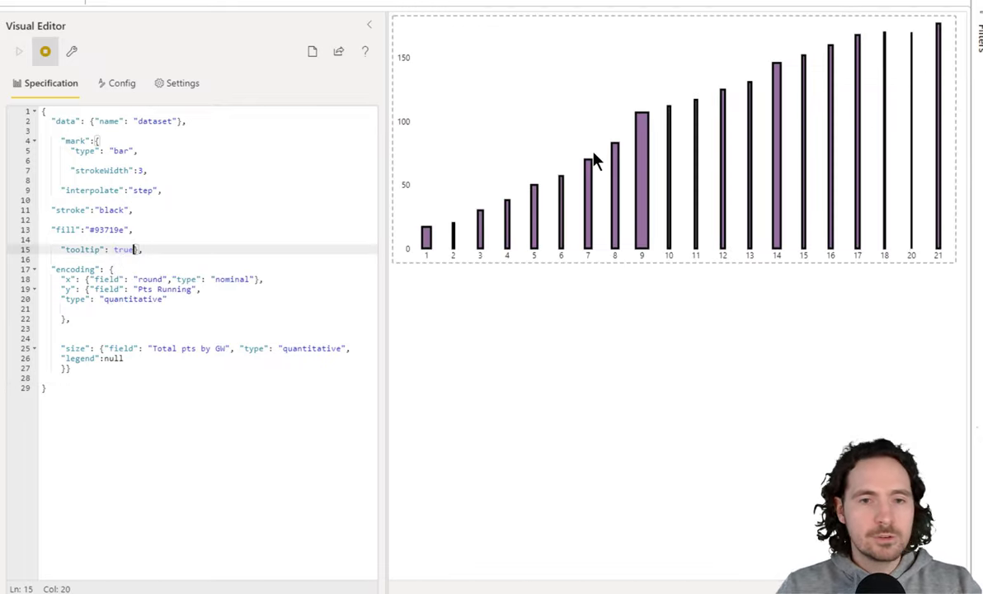
mouse_move(643, 157)
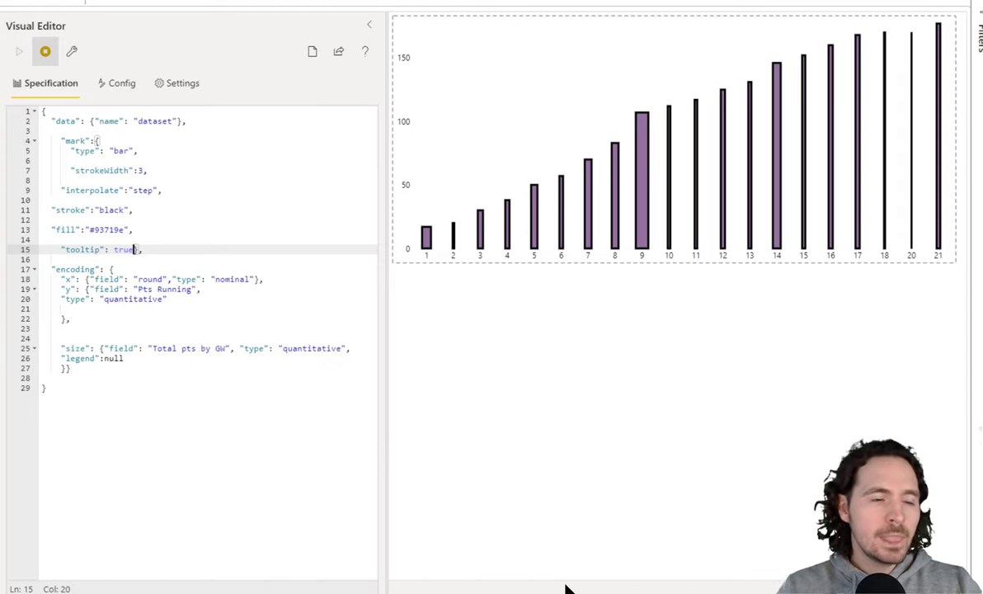
Change the mark type in the specification to area.
double_click(138, 190)
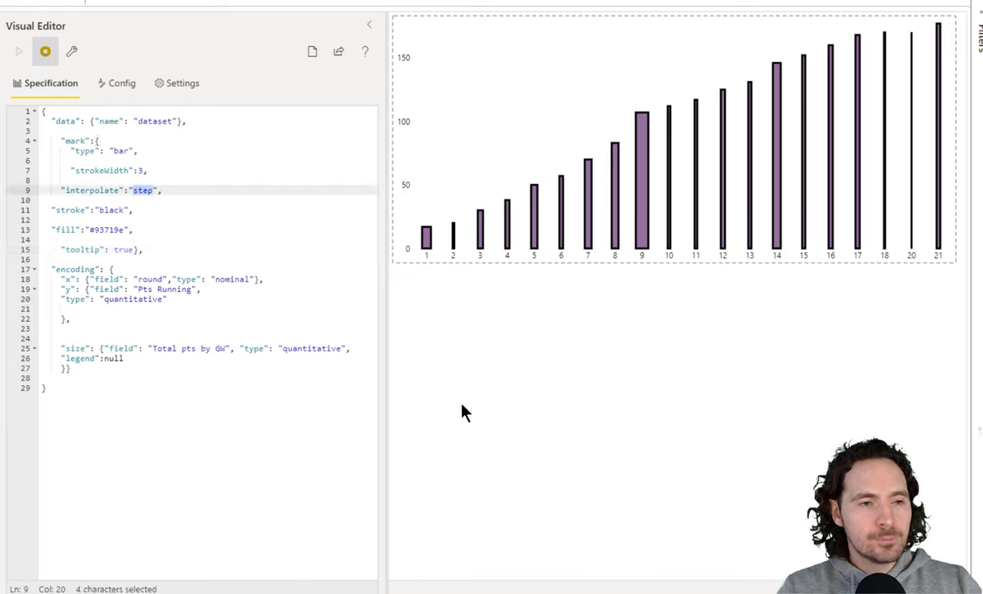
double_click(121, 150)
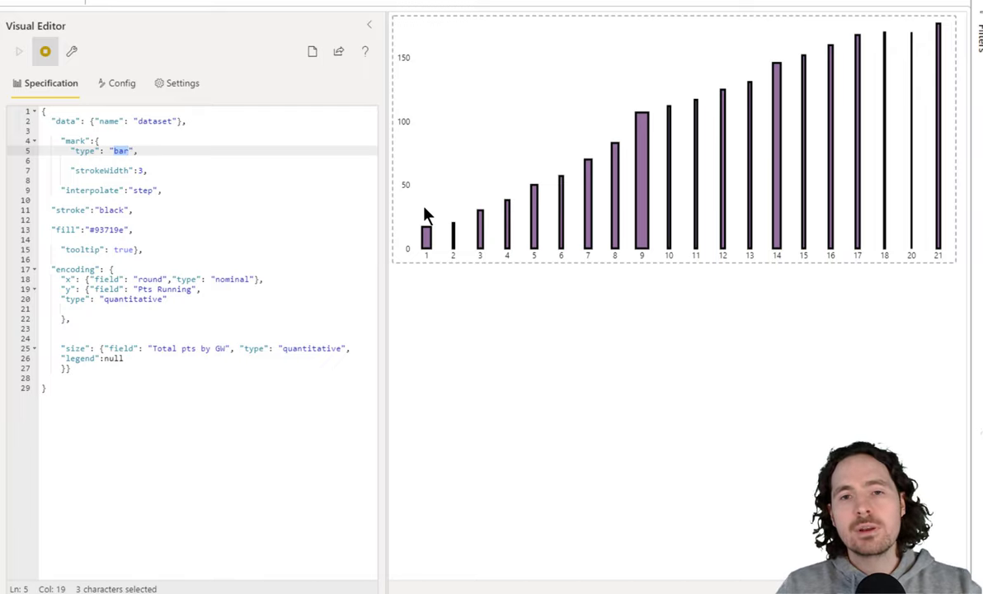
text(area)
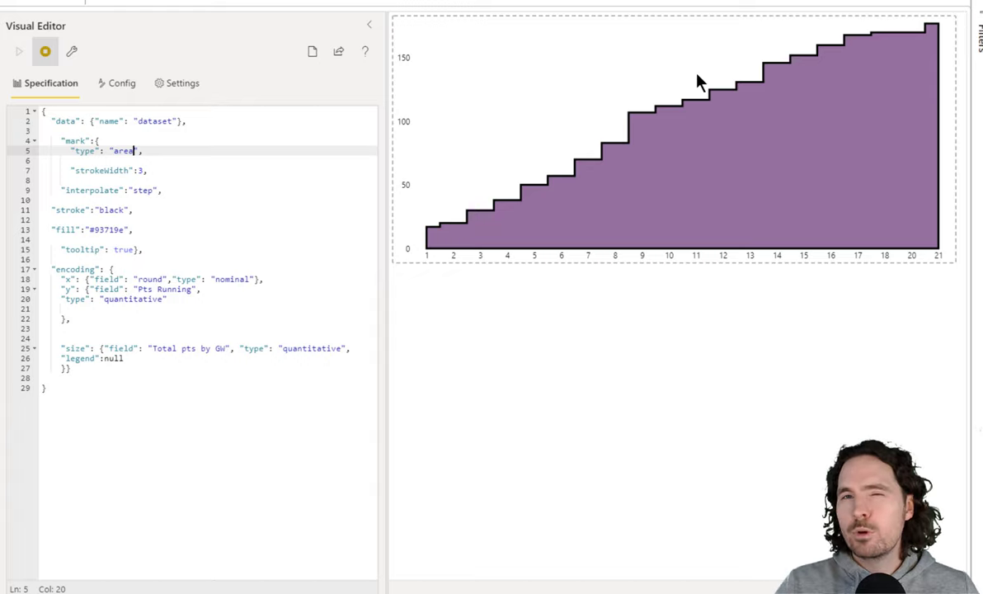
Try basis as the interpolate value of the area mark.
click(145, 191)
double_click(142, 190)
text(basis)
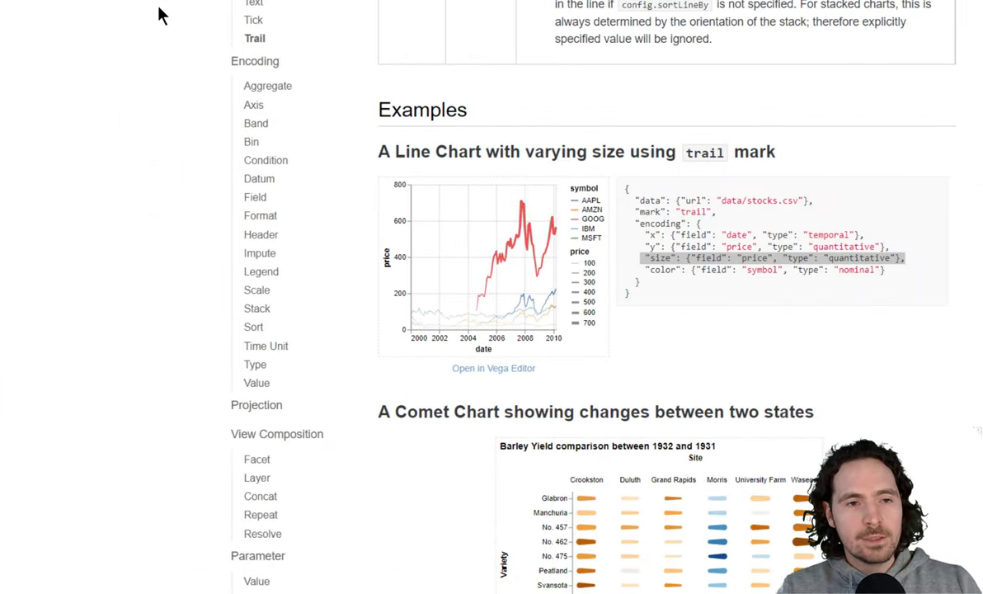
Switch to the Vega-Lite documentation, go to the Area mark page and preview basis interpolation in its example chart.
scroll(322, 338, up, 6)
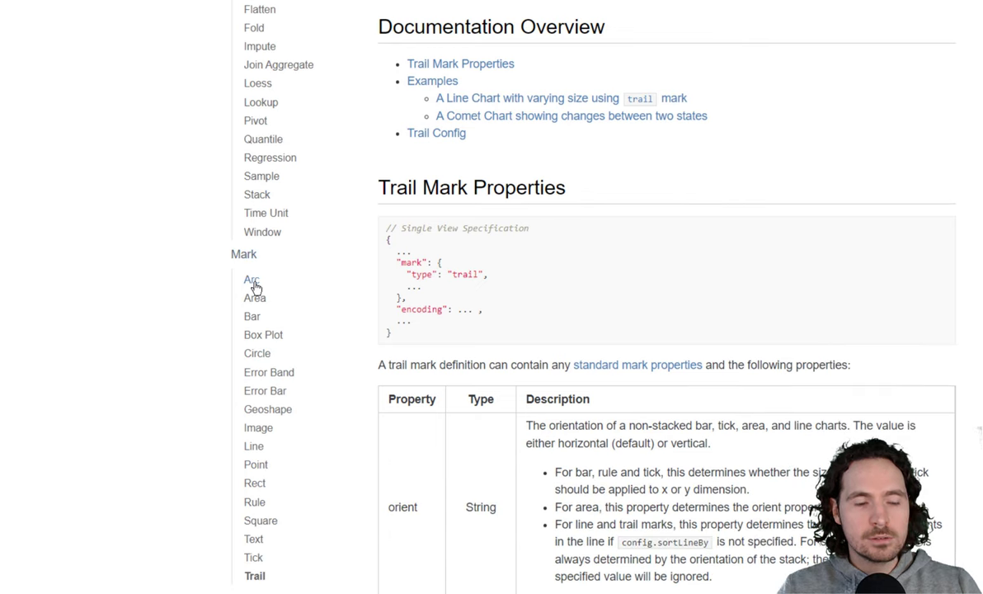
click(255, 298)
scroll(542, 427, down, 8)
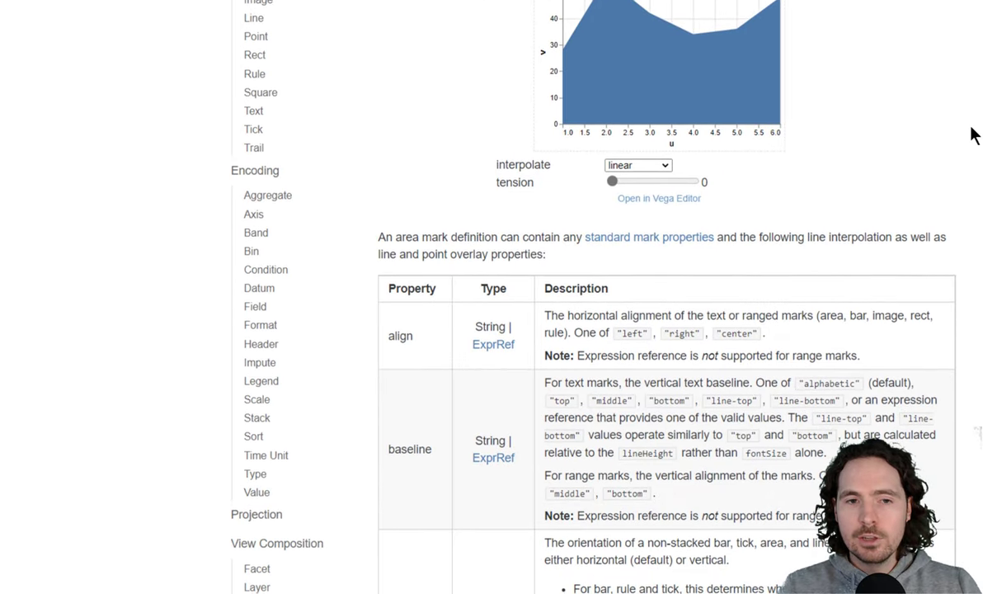
scroll(973, 136, up, 1)
click(631, 270)
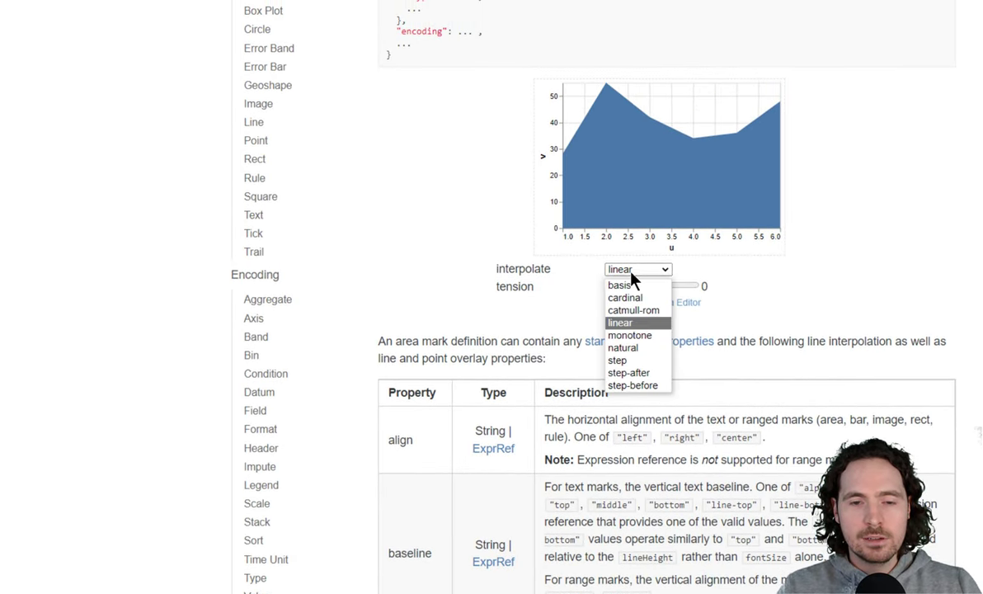
click(633, 285)
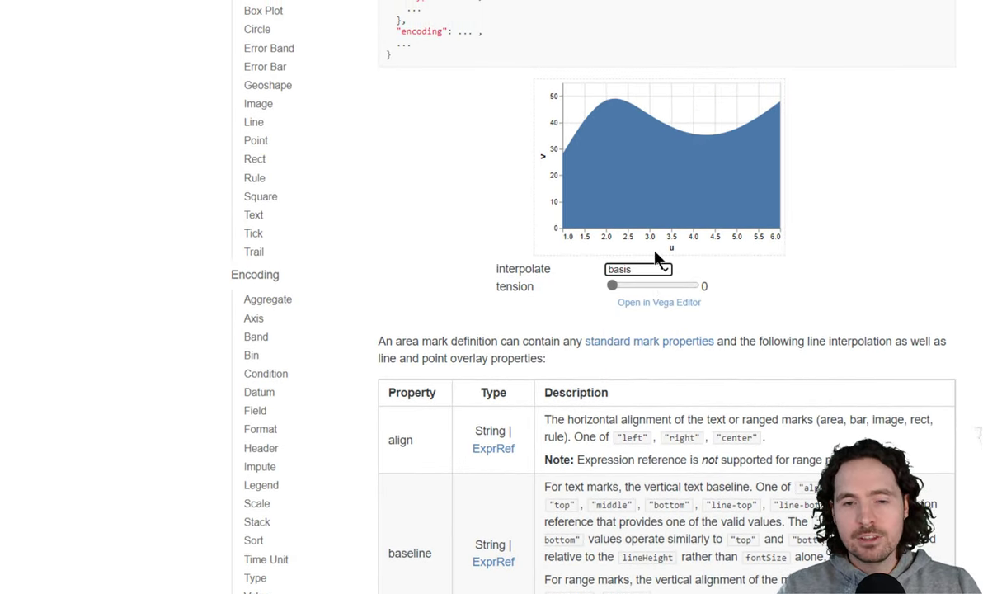
Preview the step, linear and natural interpolations in the documentation's area example chart.
click(655, 270)
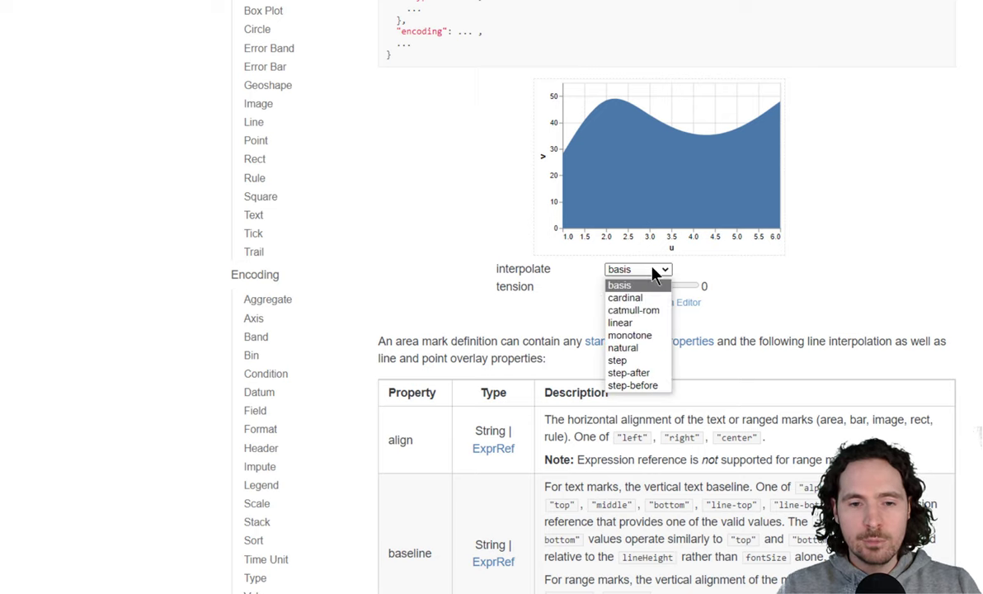
click(651, 359)
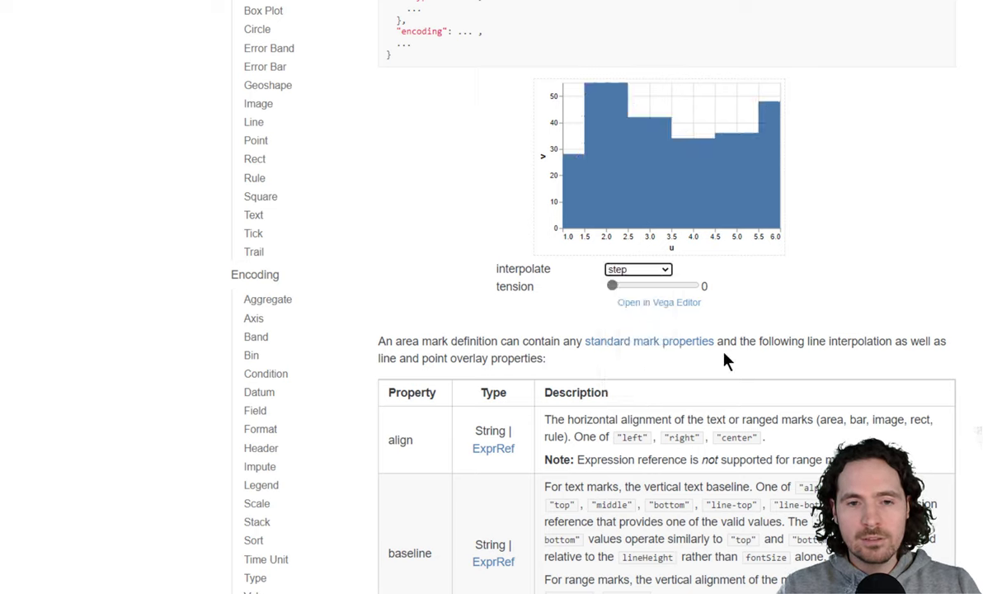
click(668, 272)
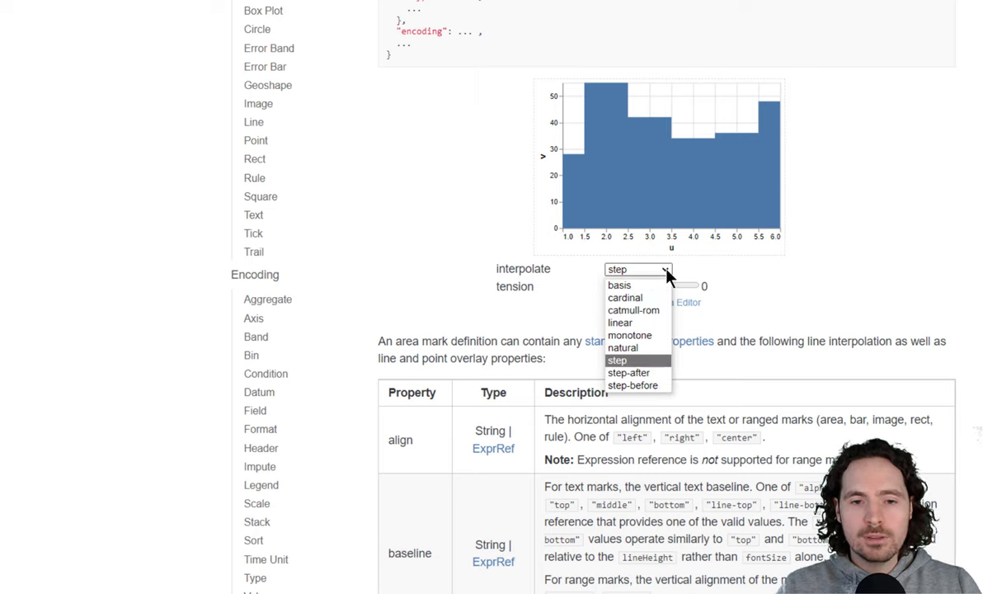
key(Escape)
click(652, 323)
click(647, 271)
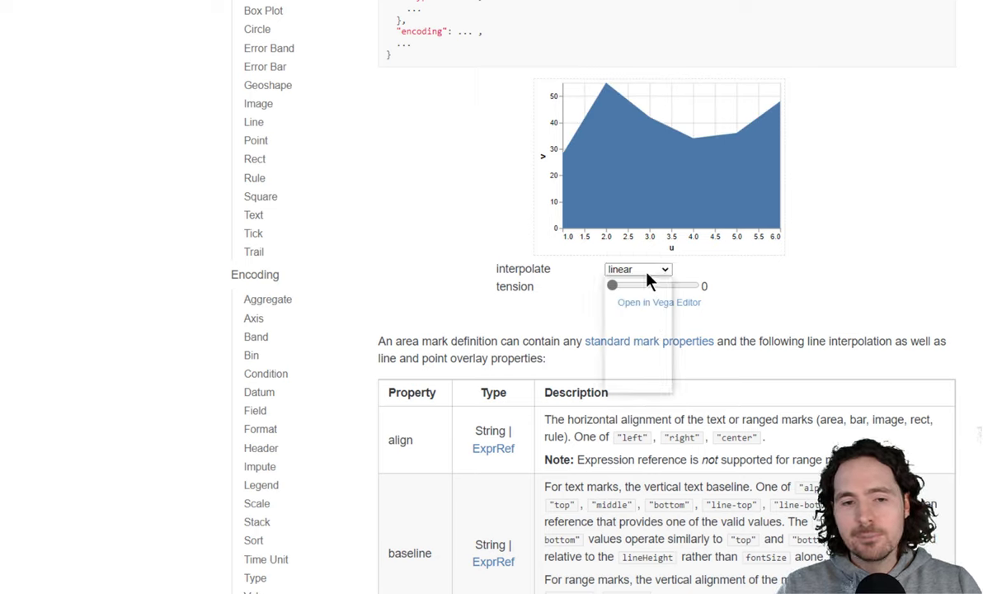
click(656, 350)
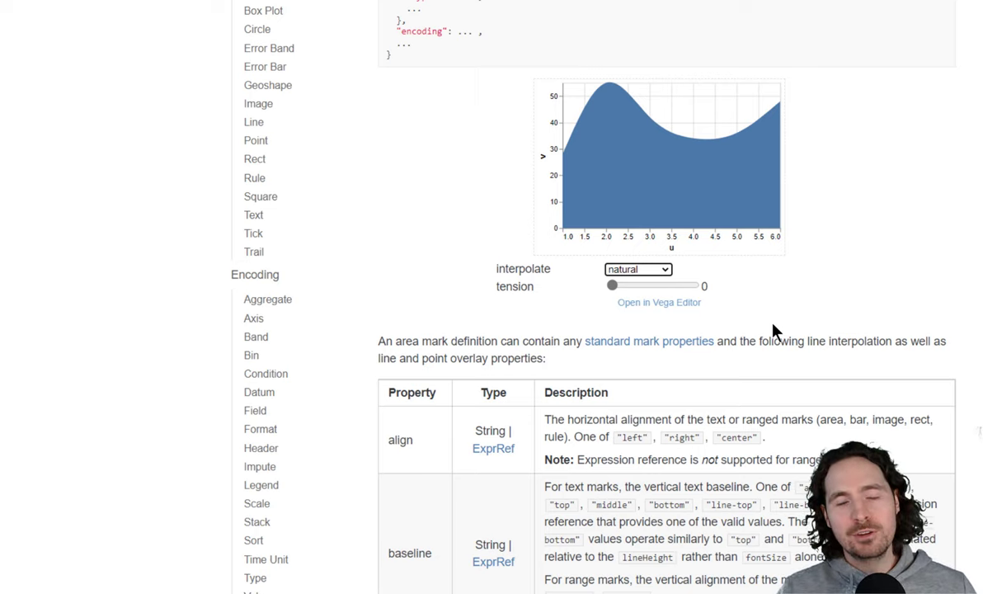
click(664, 270)
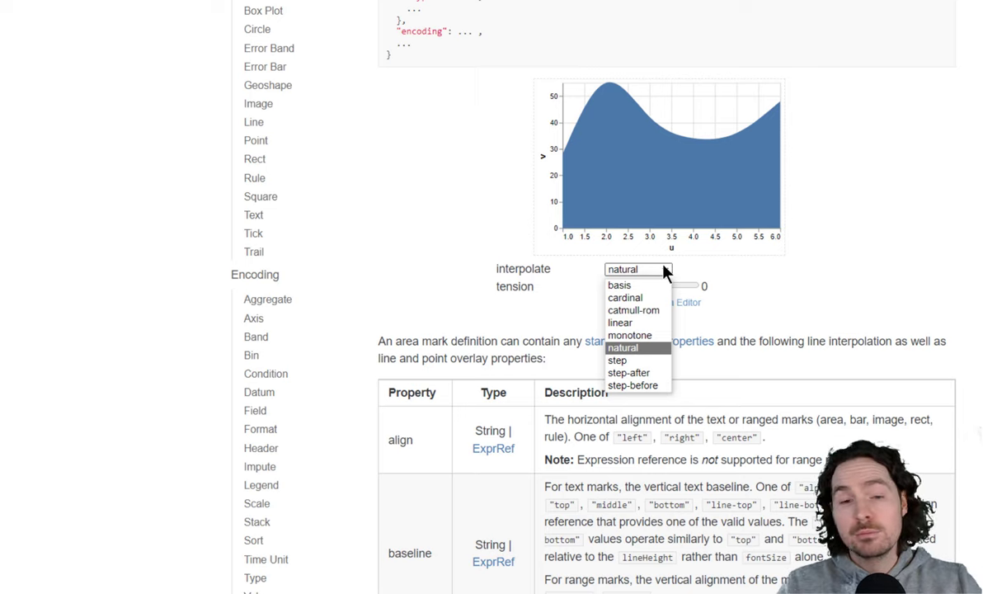
click(922, 262)
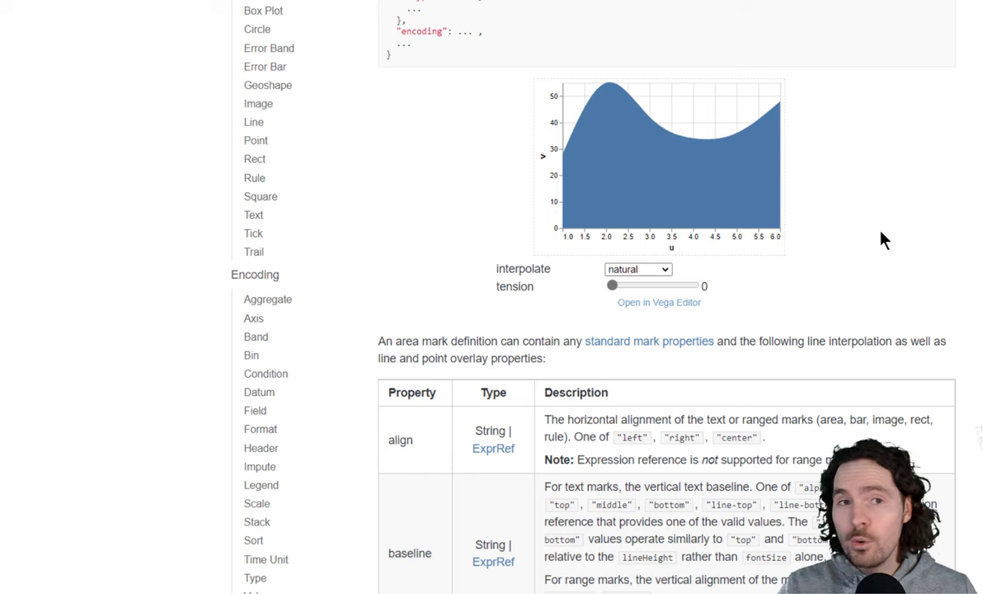
Compare the step, step-after and step-before interpolations in the area example chart, finishing on step.
scroll(879, 239, up, 2)
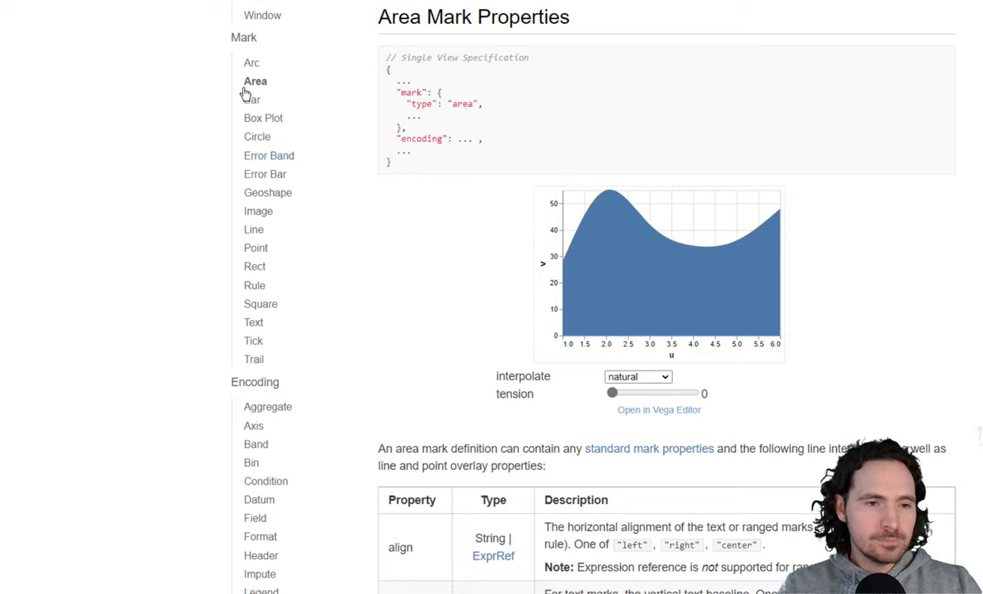
click(651, 378)
click(642, 469)
click(644, 378)
click(647, 480)
click(639, 378)
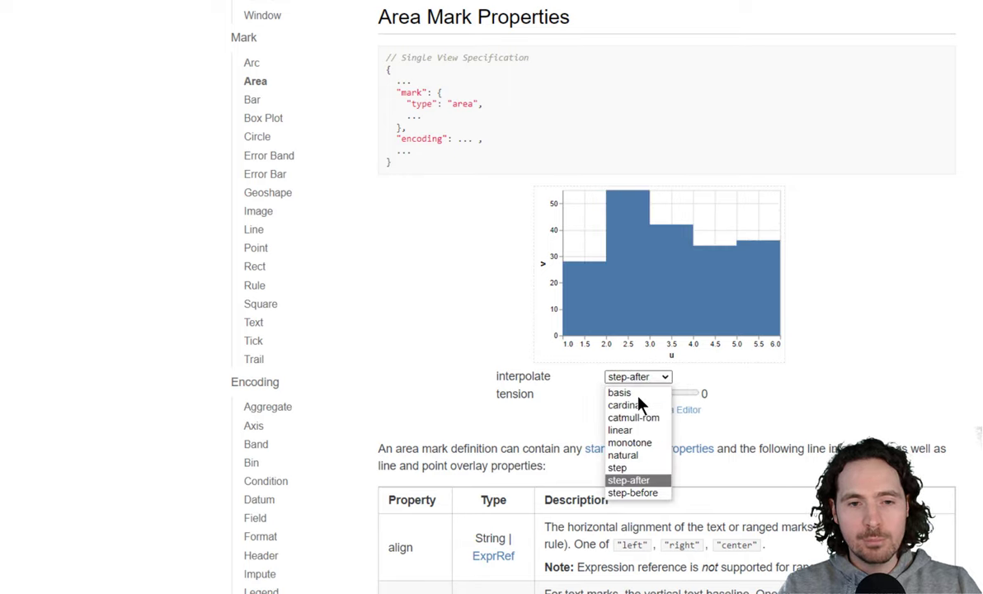
click(634, 492)
click(643, 377)
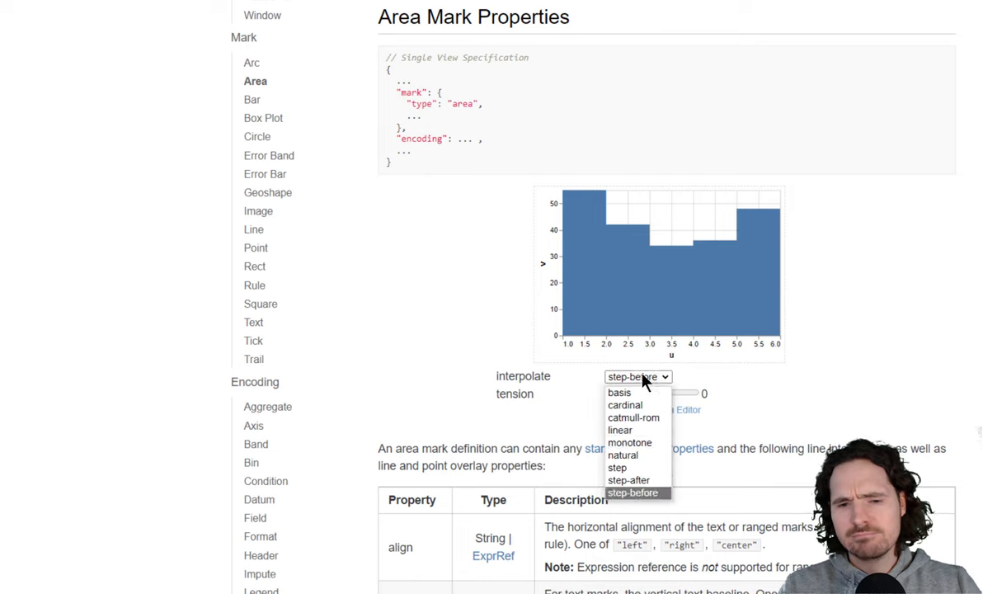
click(638, 469)
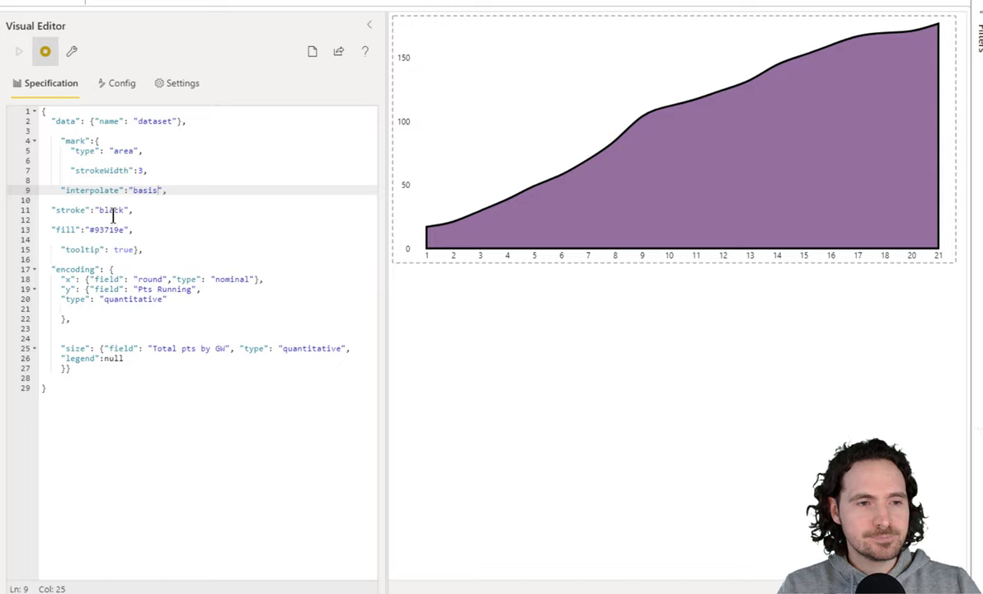
Switch back to the Deneb editor and set the area mark's interpolate value to step.
double_click(148, 190)
text(ste)
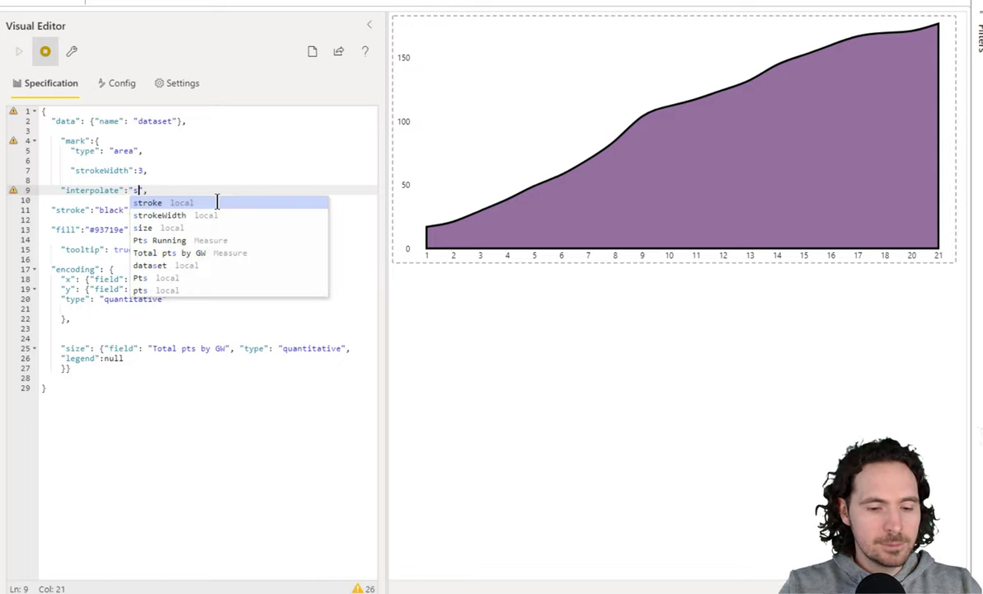
text(p)
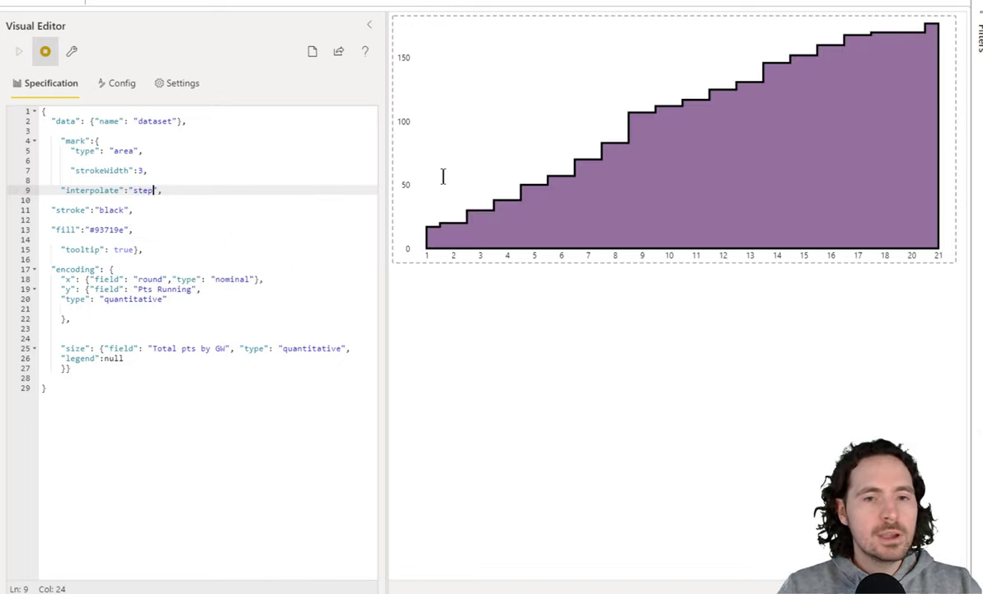
double_click(112, 210)
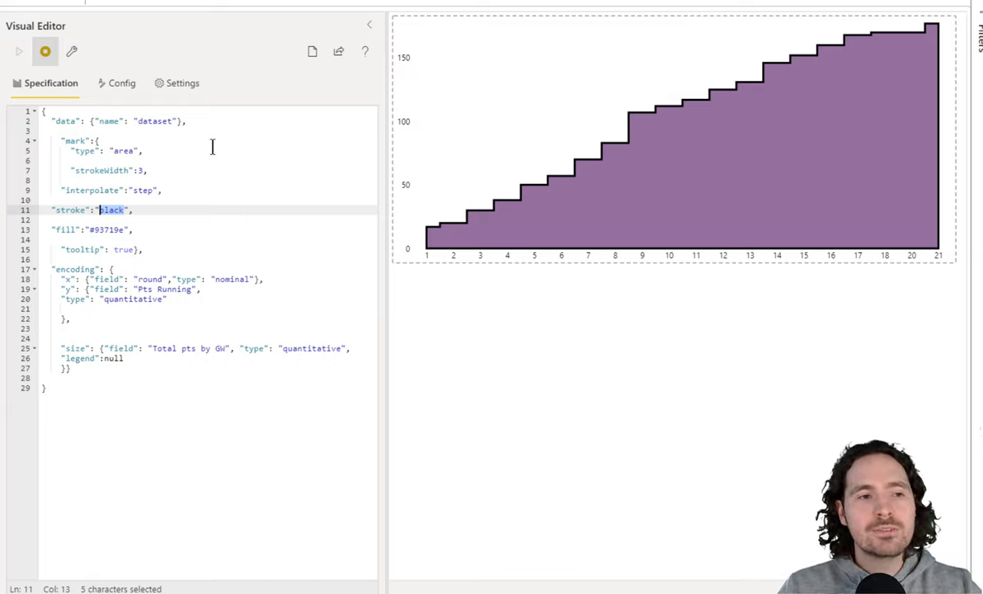
Return to the report page, then reopen the lower area chart for editing with its Config code displayed.
click(44, 4)
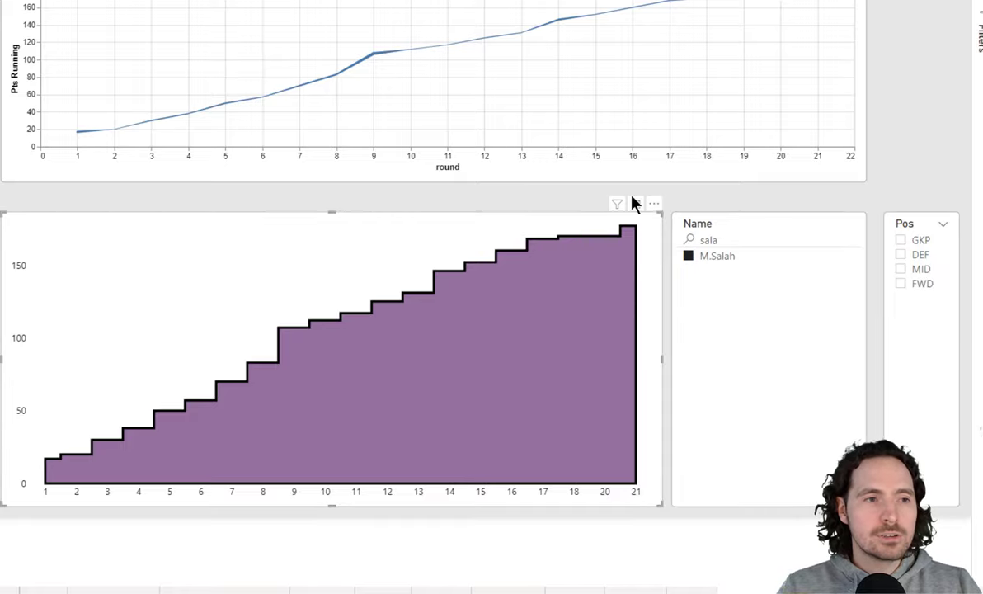
click(652, 205)
click(683, 219)
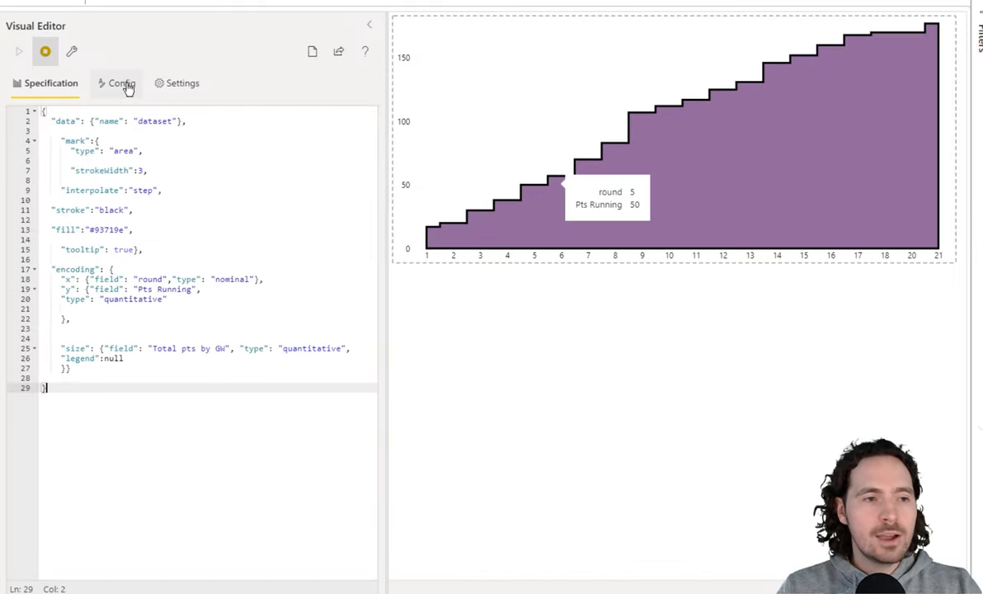
click(122, 84)
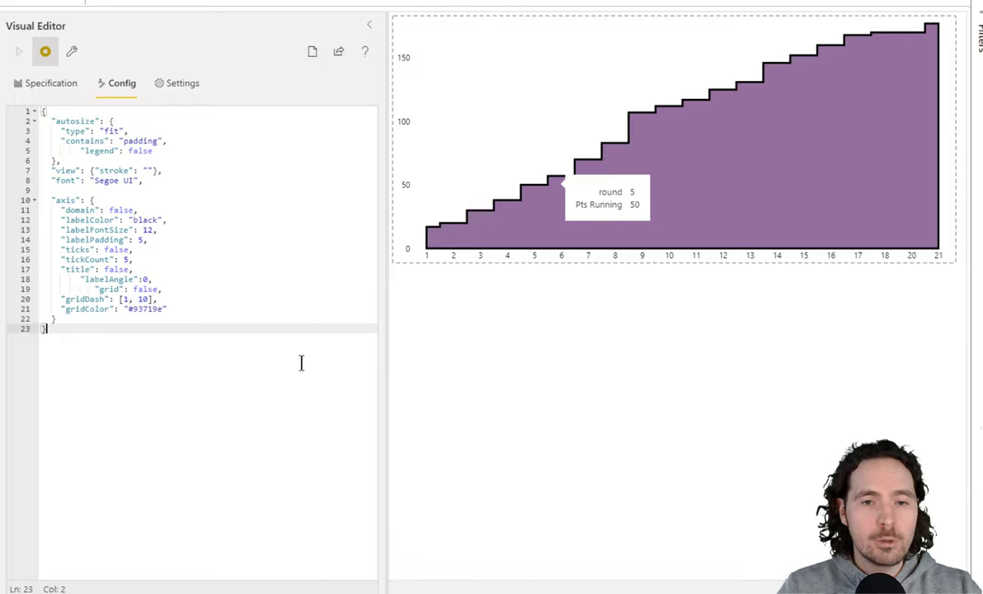
click(211, 210)
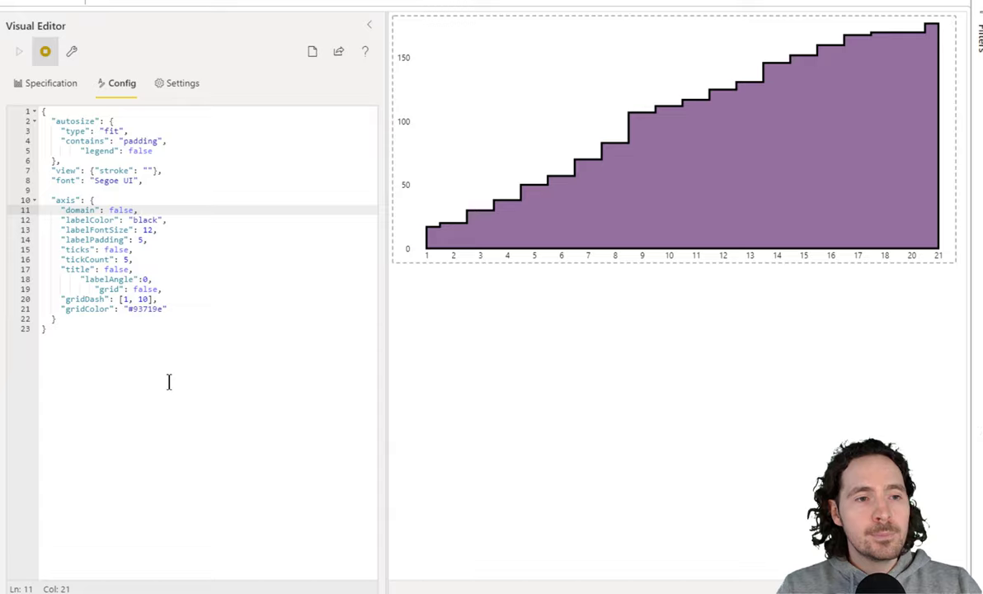
Return to the report page and open the upper line chart for editing with its Config code displayed.
click(66, 5)
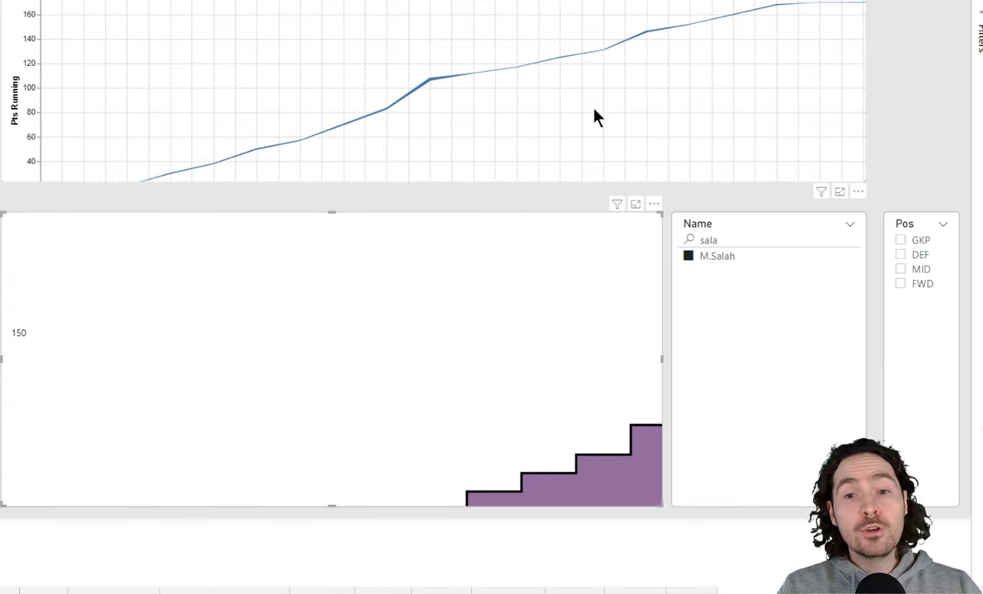
click(858, 193)
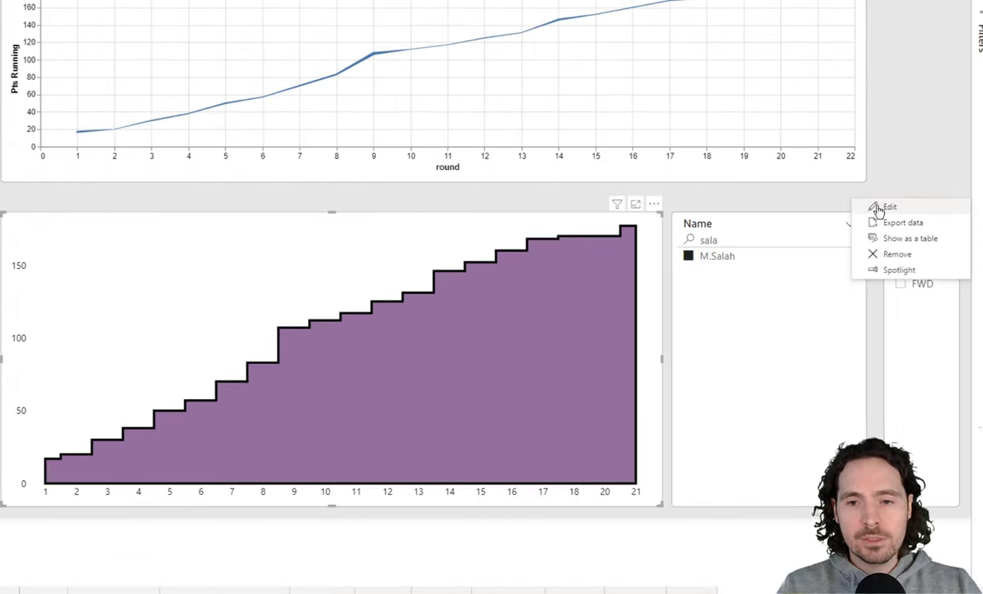
click(877, 207)
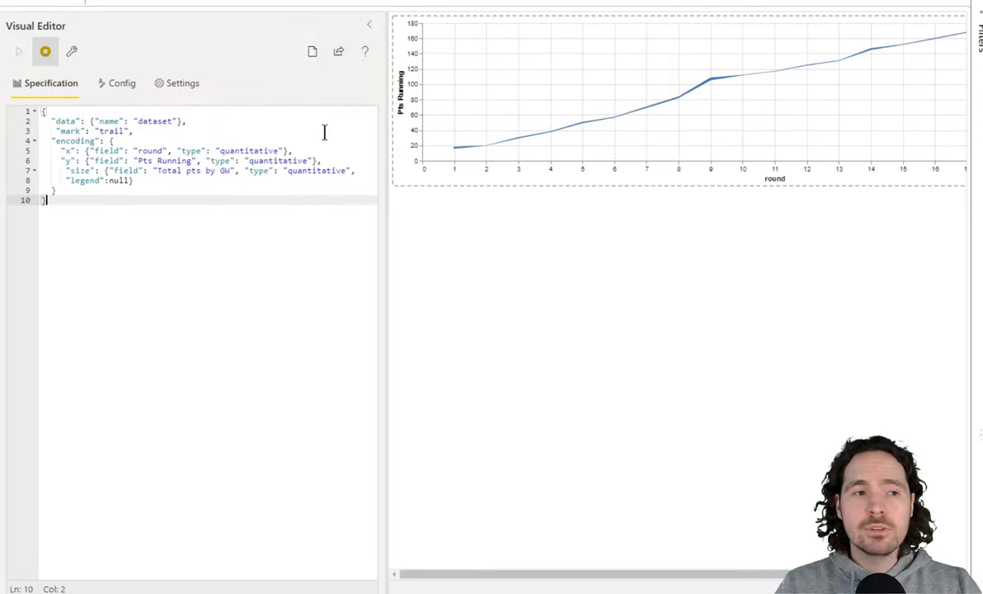
click(126, 85)
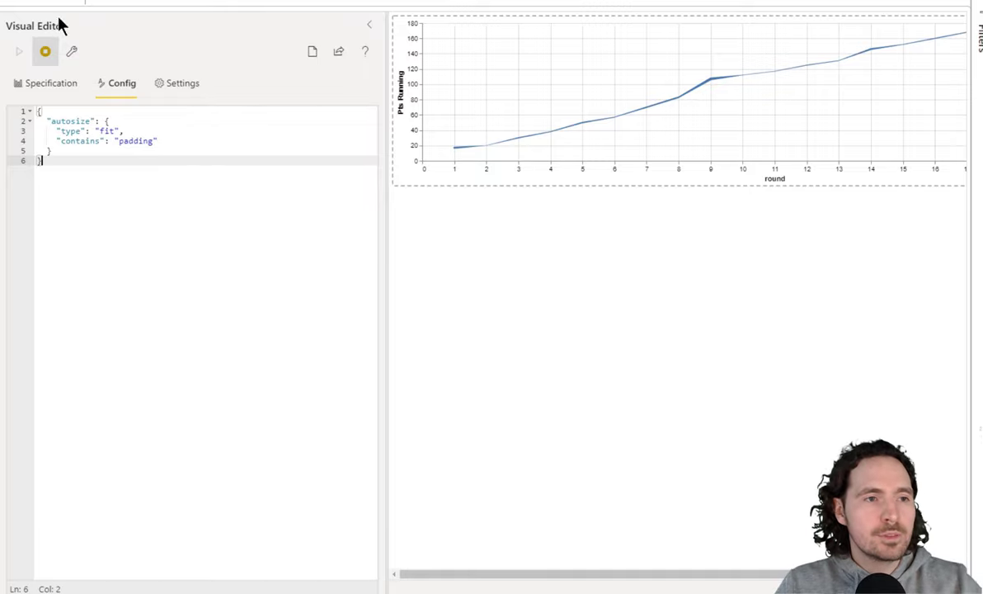
Go back to the report page and reopen the lower area chart's Config code for editing.
click(33, 4)
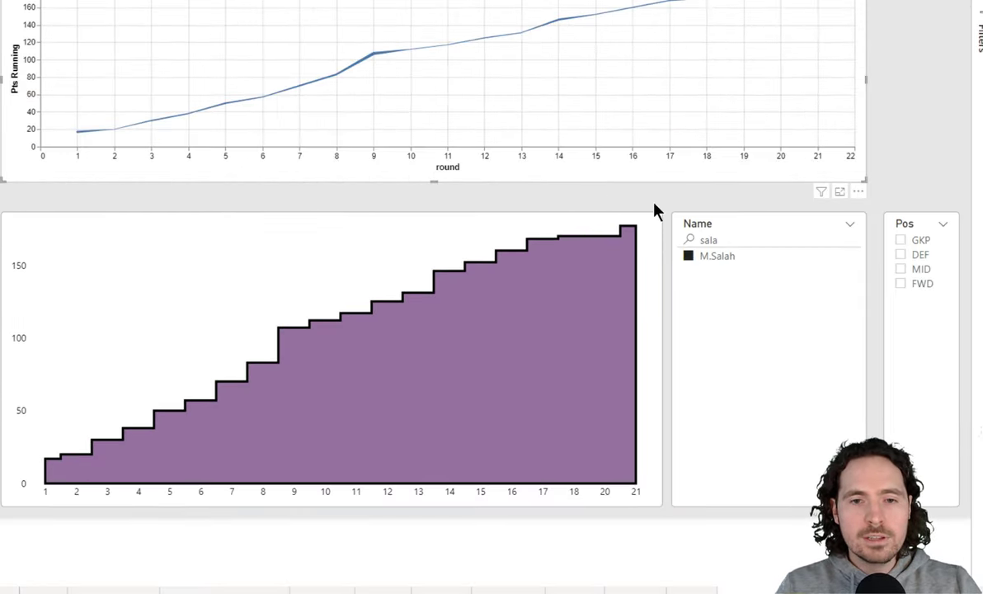
click(653, 205)
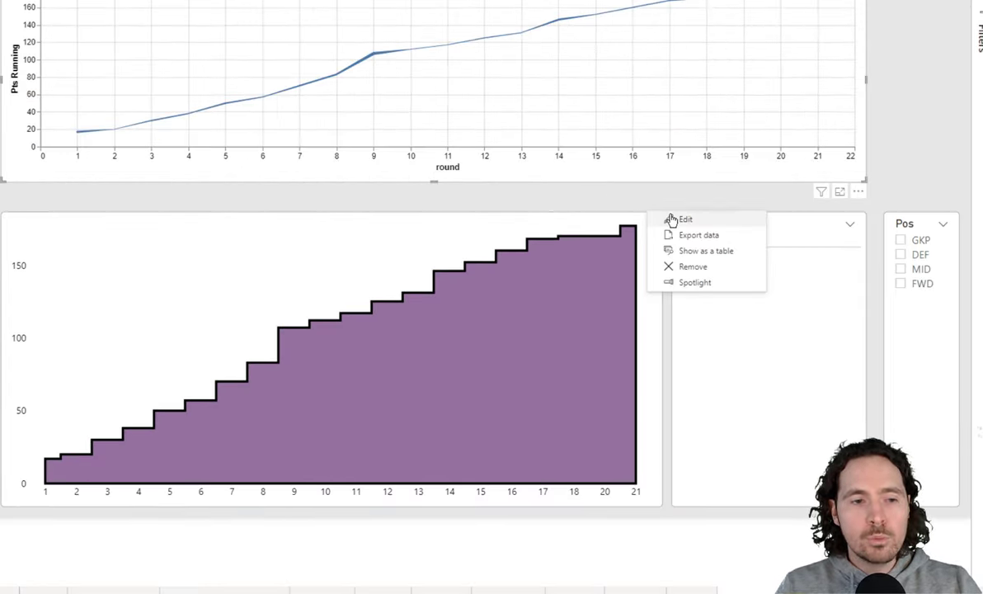
click(669, 218)
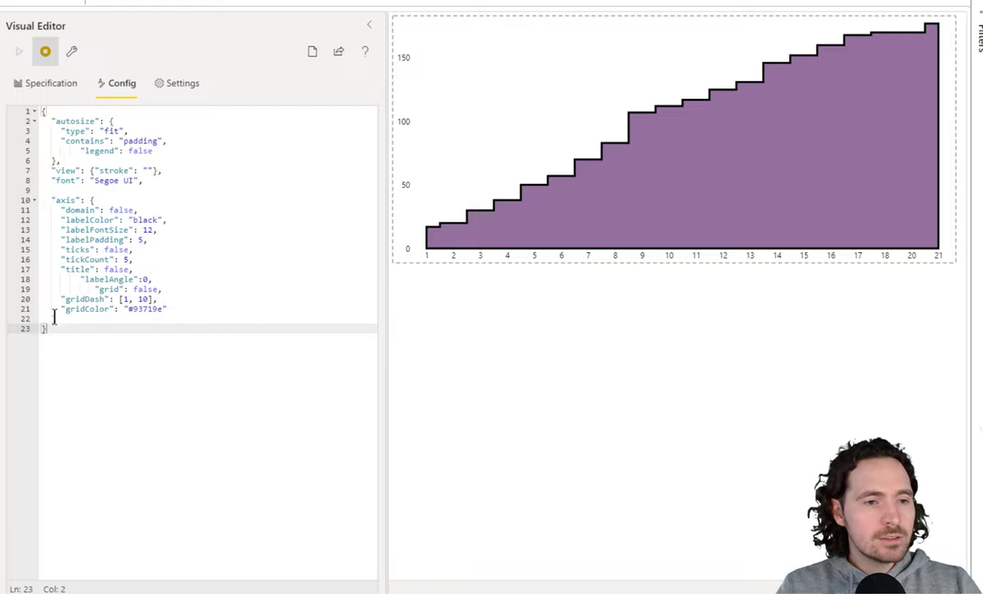
Set the axis grid option to true in the area chart's config.
drag(83, 287, 133, 289)
click(191, 377)
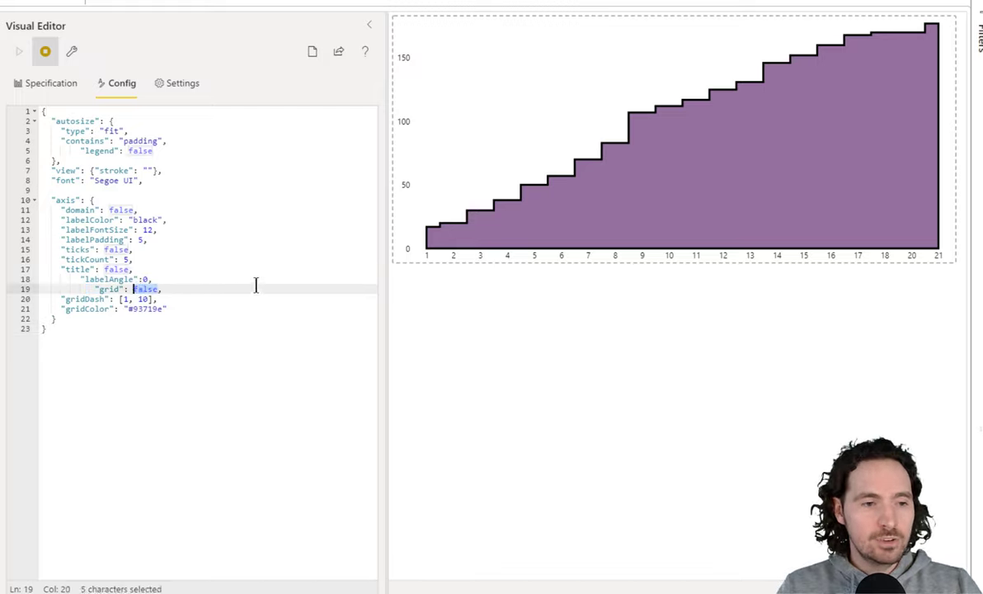
text(true)
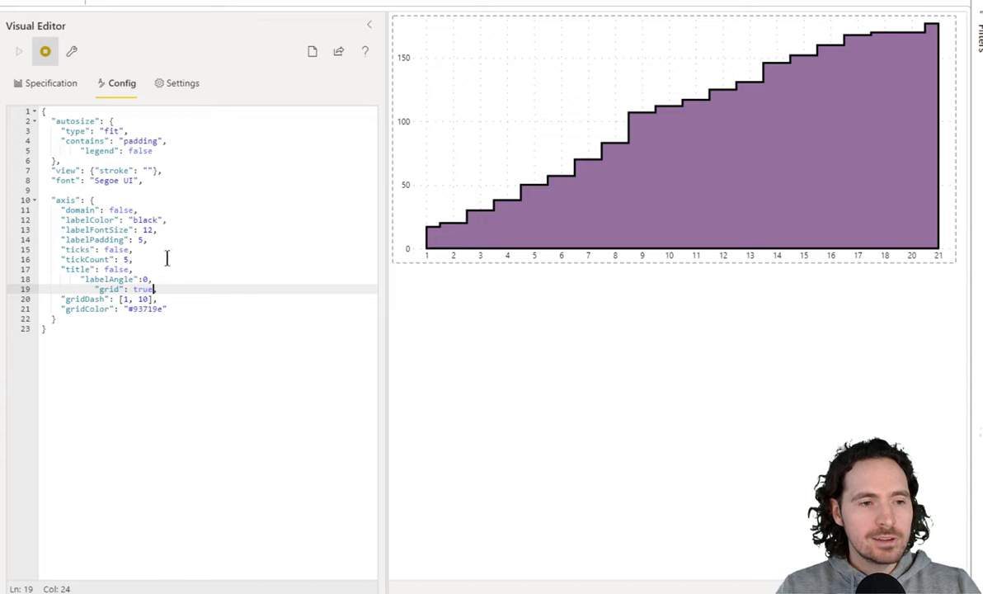
Try deleting the tickCount setting from the axis config and undo the deletion.
drag(56, 259, 162, 259)
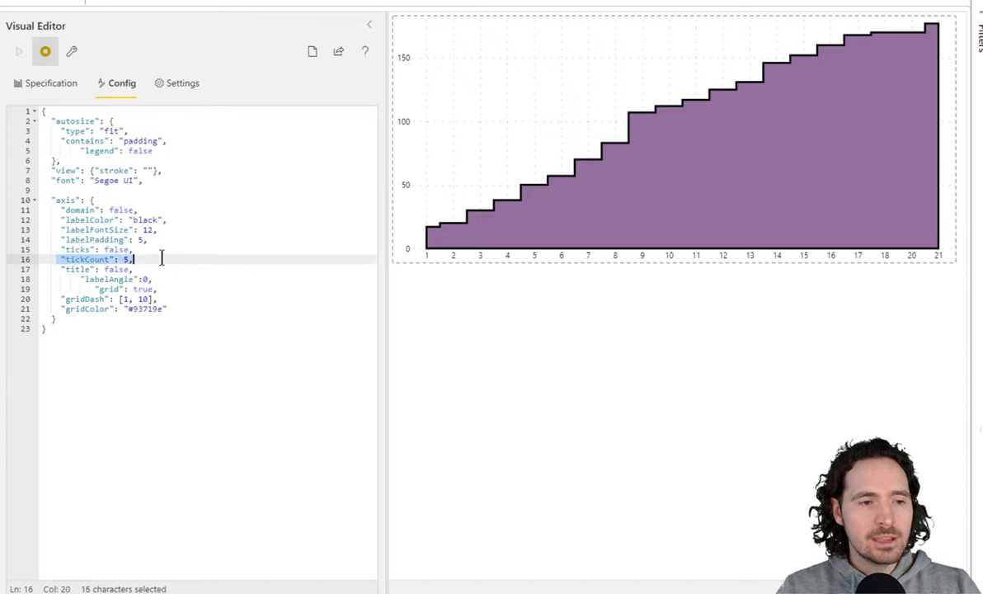
click(169, 259)
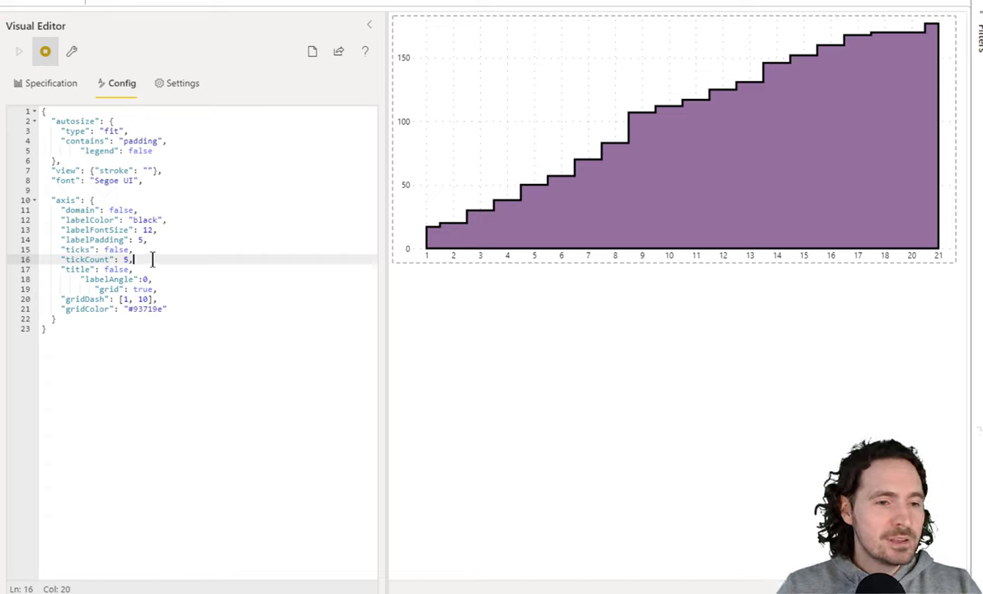
drag(136, 259, 42, 262)
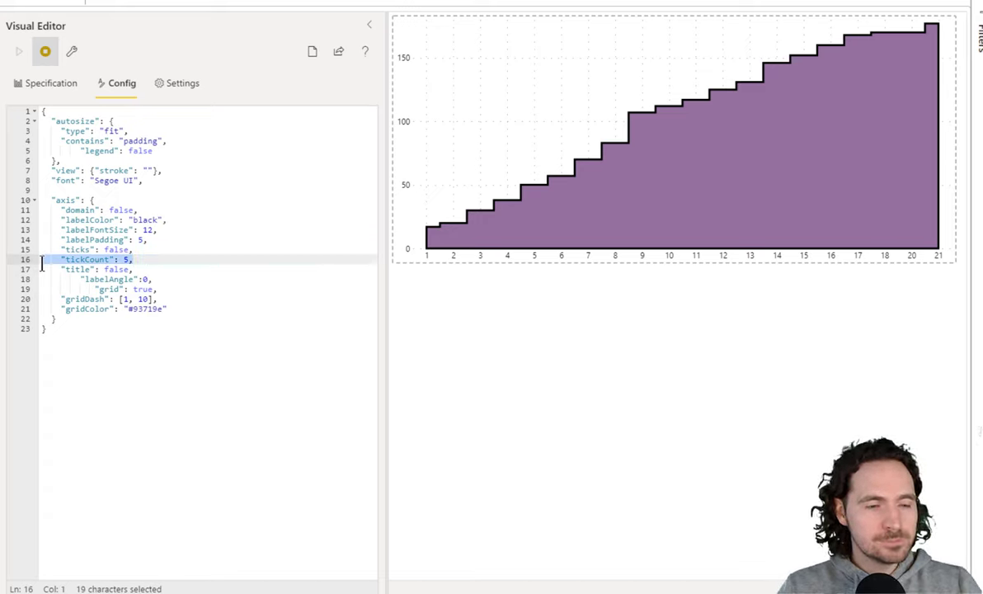
key(BackSpace)
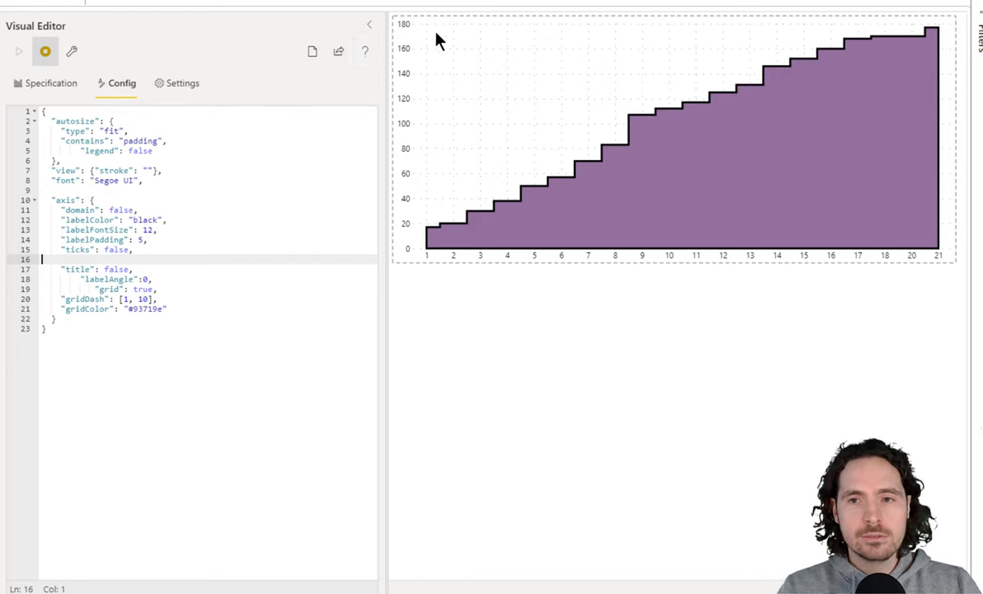
key(ctrl+z)
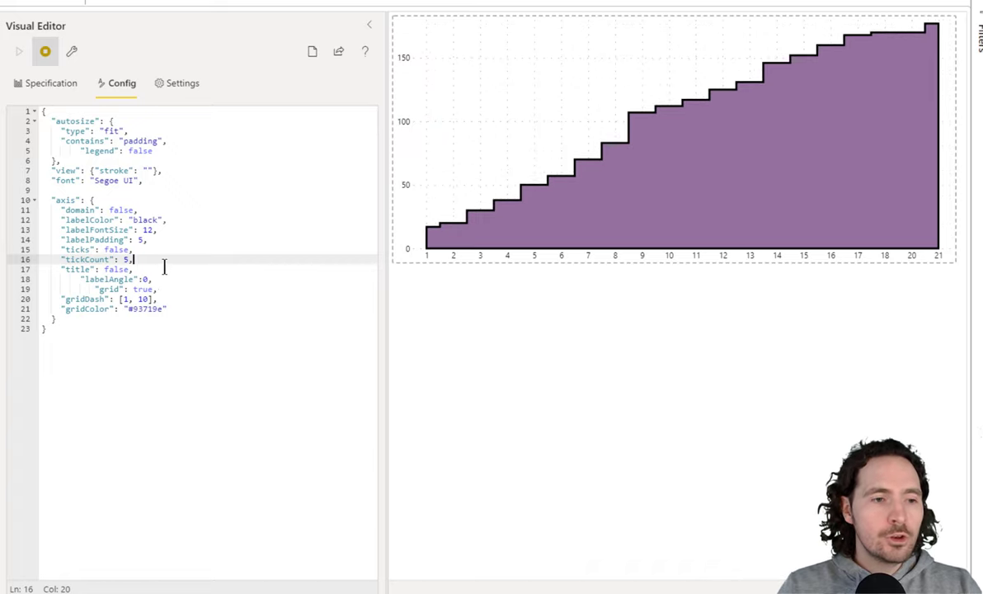
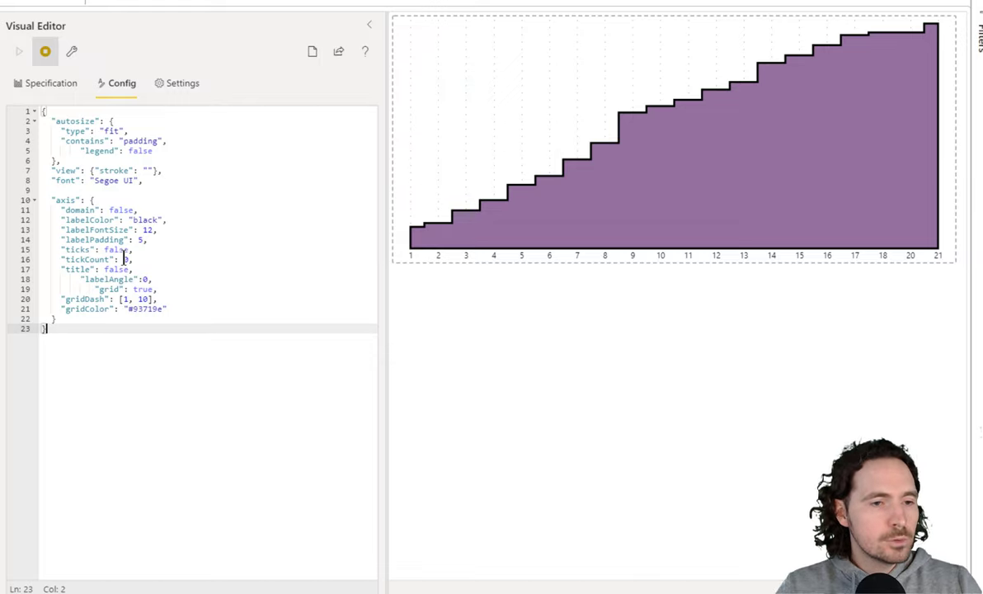
Set the axis grid option to false in the config.
double_click(125, 259)
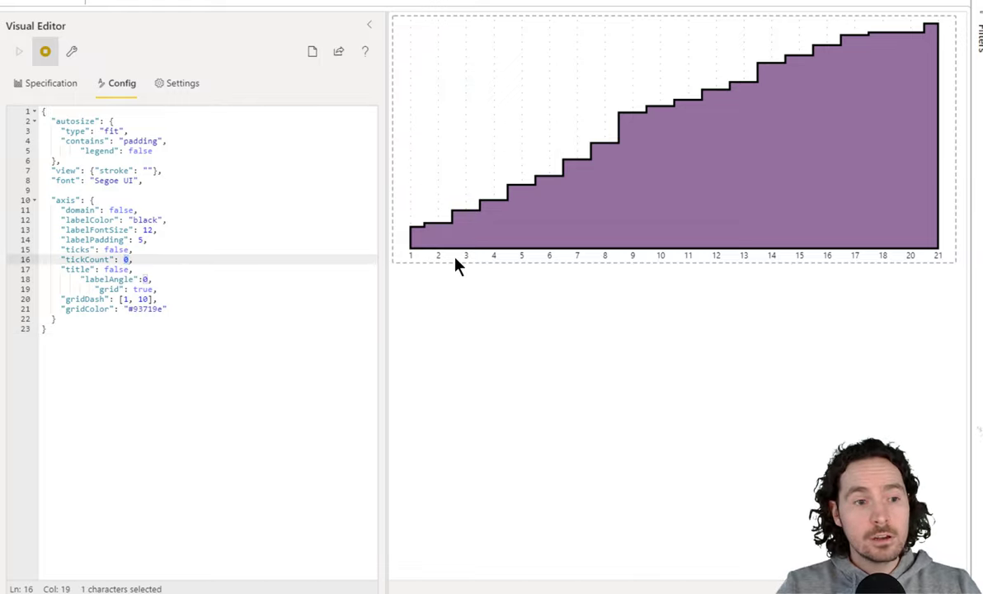
click(241, 329)
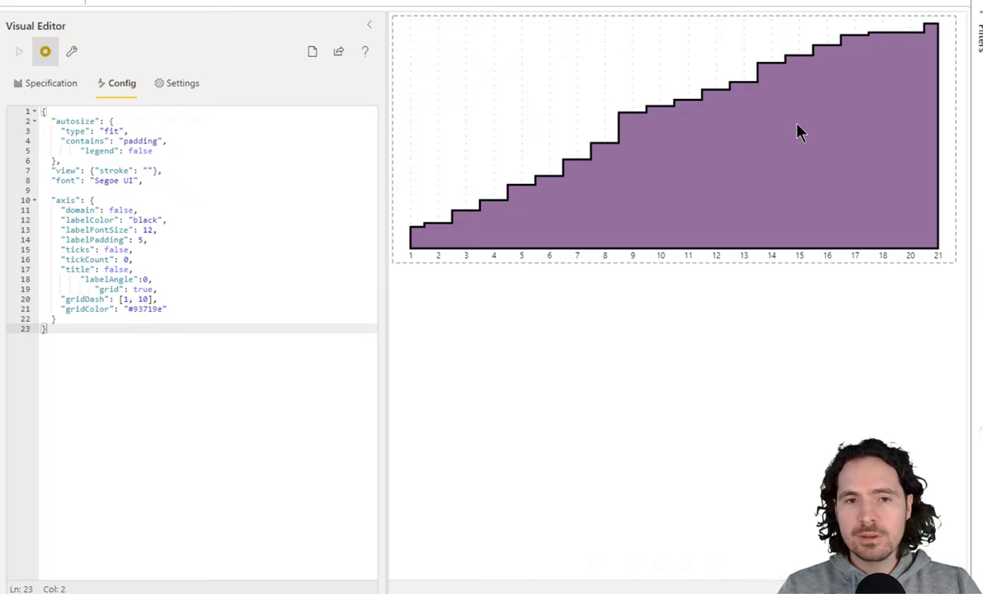
double_click(143, 288)
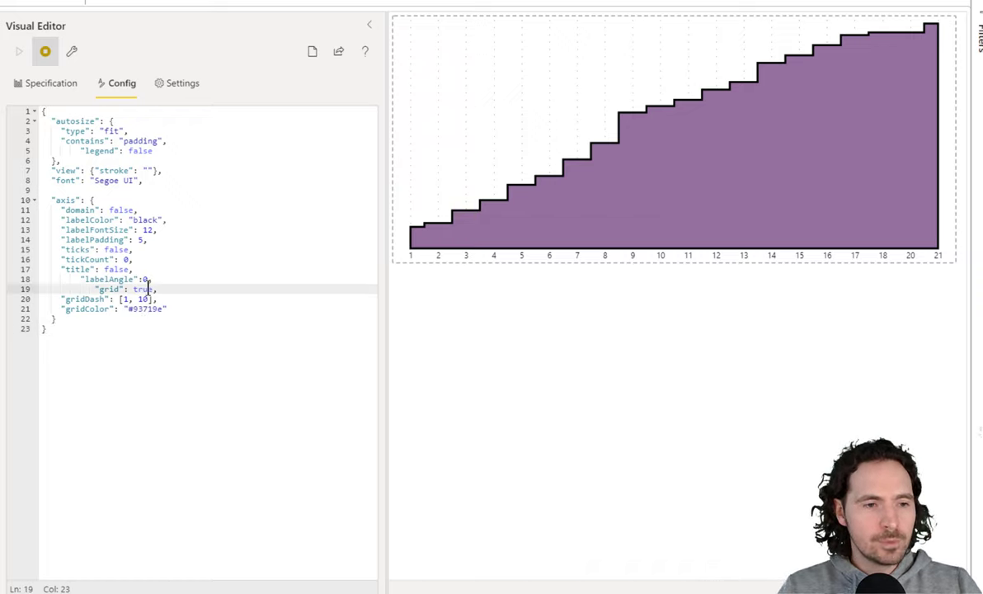
text(false)
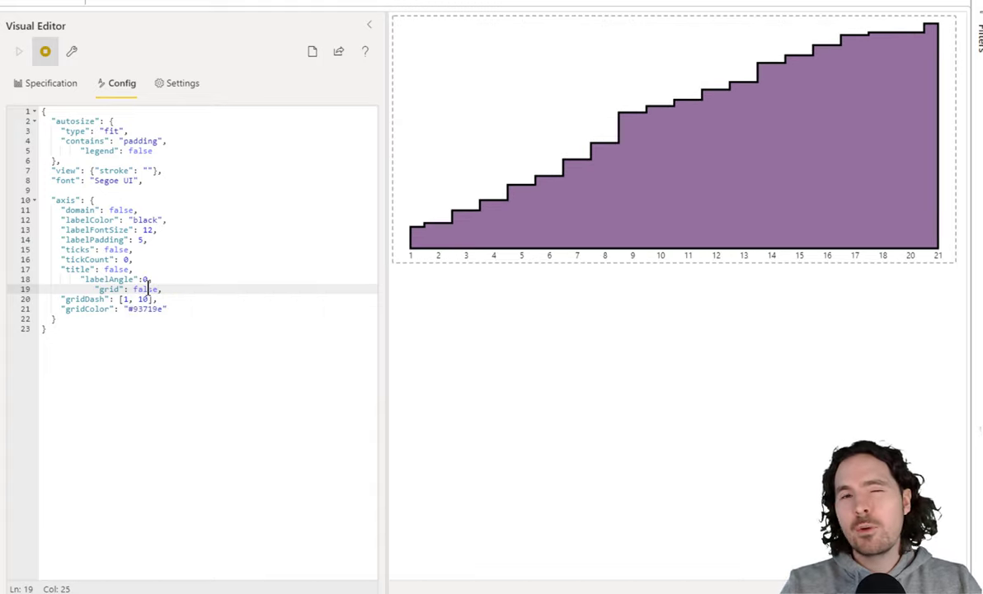
Copy the grid setting and delete it from the axis config, leaving its line empty.
drag(166, 289, 79, 288)
key(ctrl+c)
key(BackSpace)
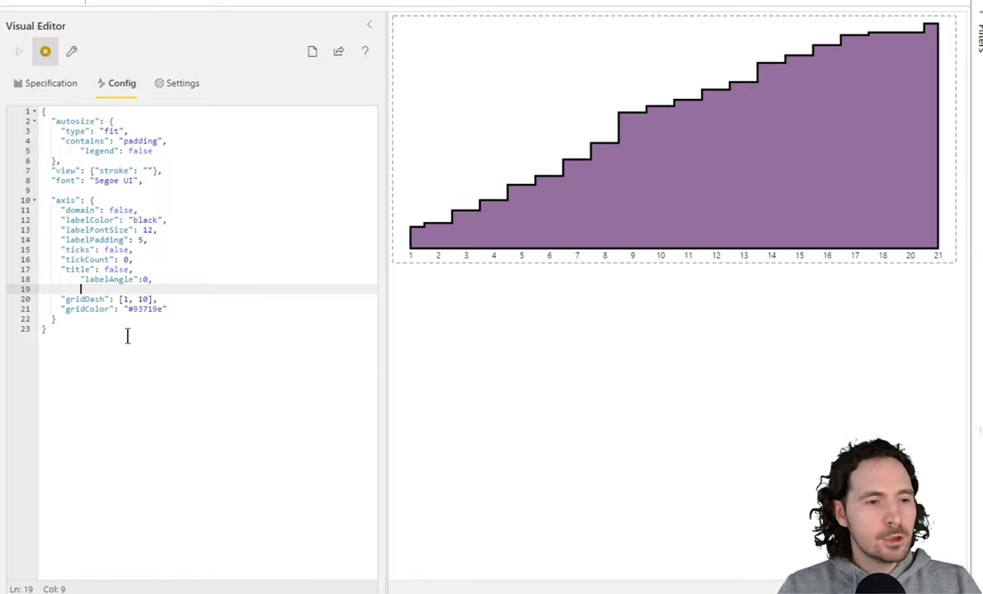
Set the axis tickCount to 5 and paste the copied grid setting back below labelAngle.
double_click(126, 258)
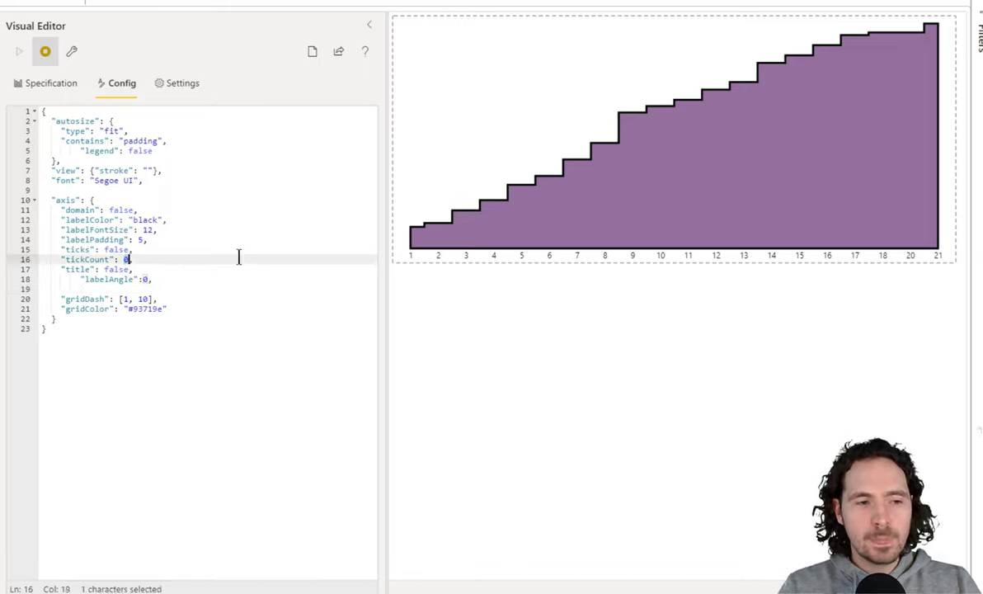
text(5)
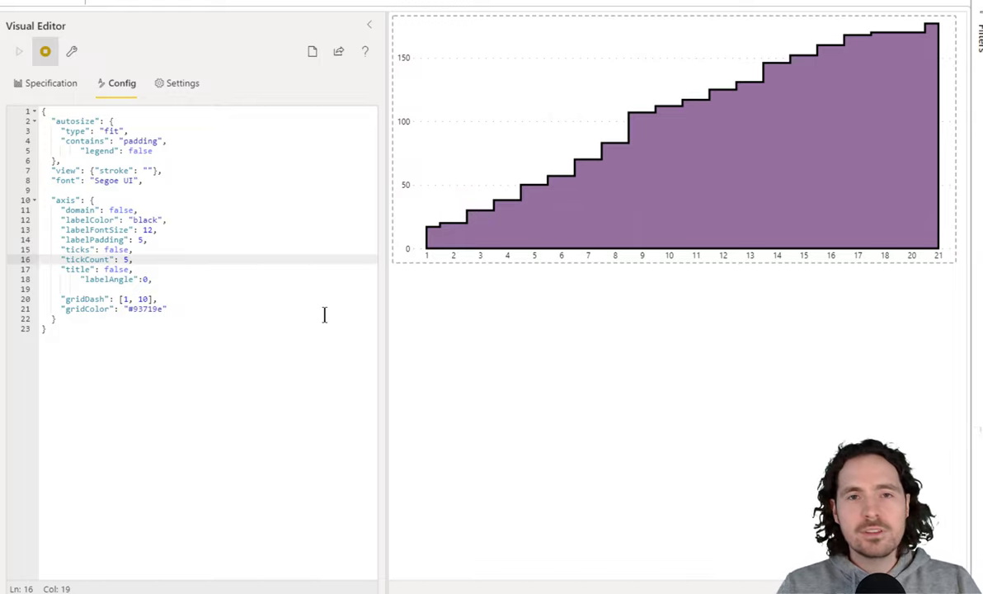
click(59, 289)
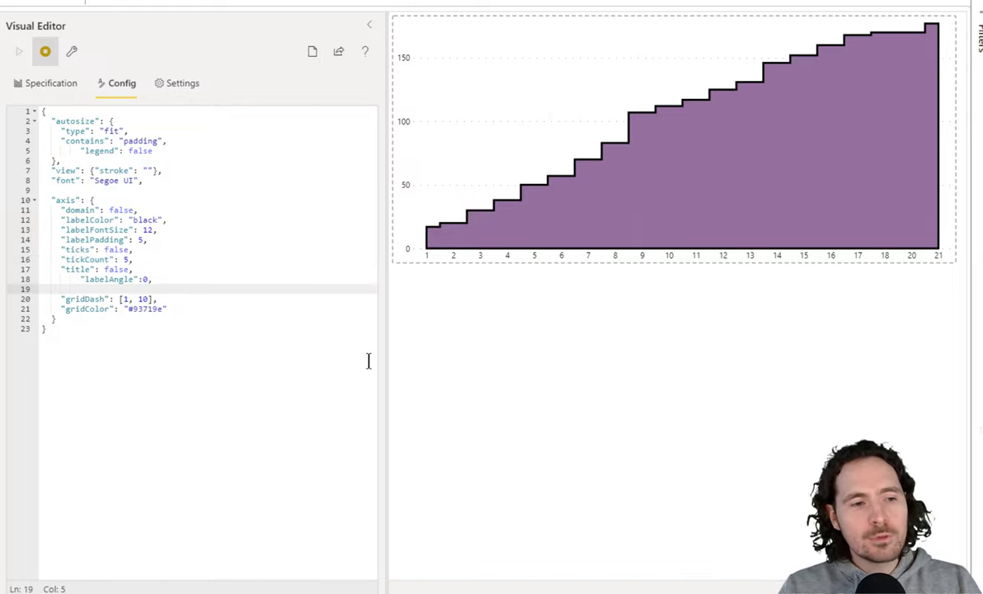
key(ctrl+v)
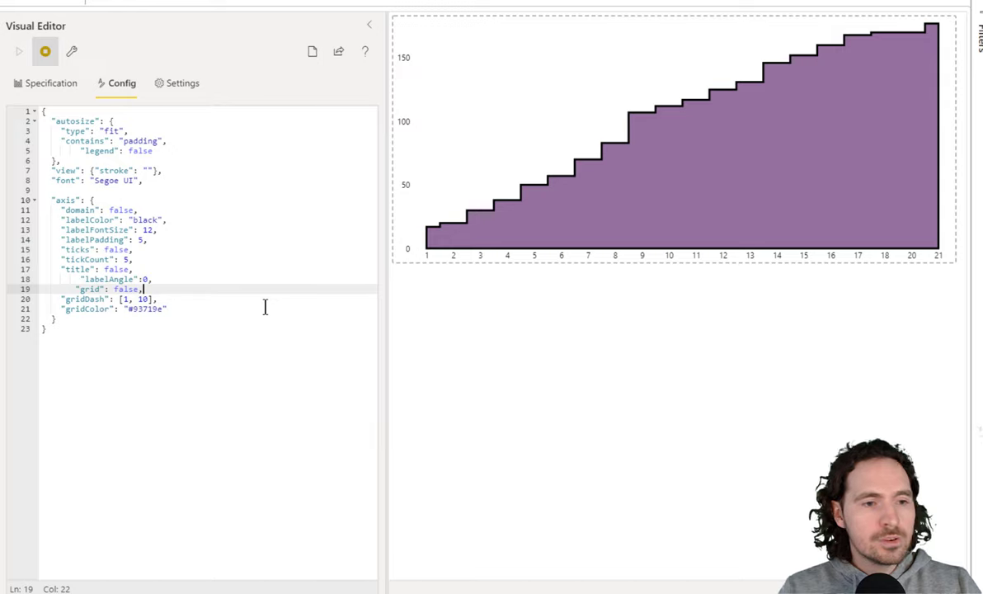
Try an axis labelAngle of 90 and restore it to 0.
double_click(145, 279)
mouse_move(485, 232)
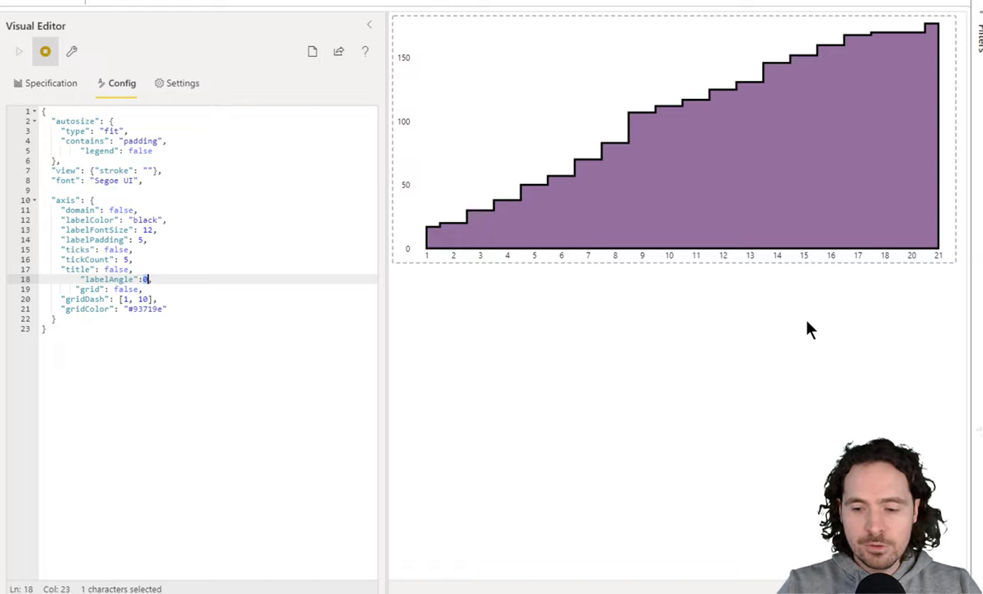
text(90)
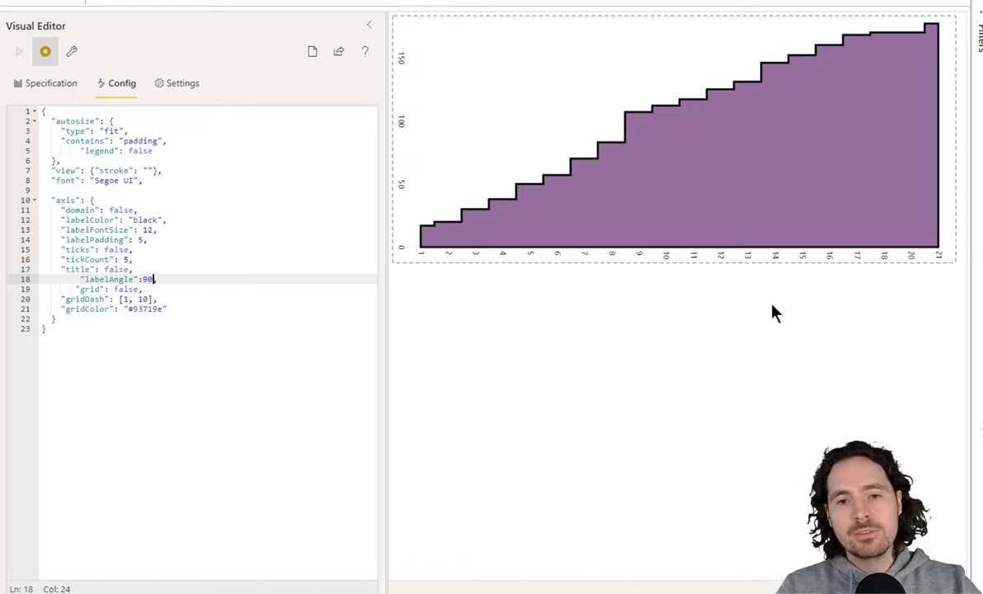
double_click(148, 279)
text(0)
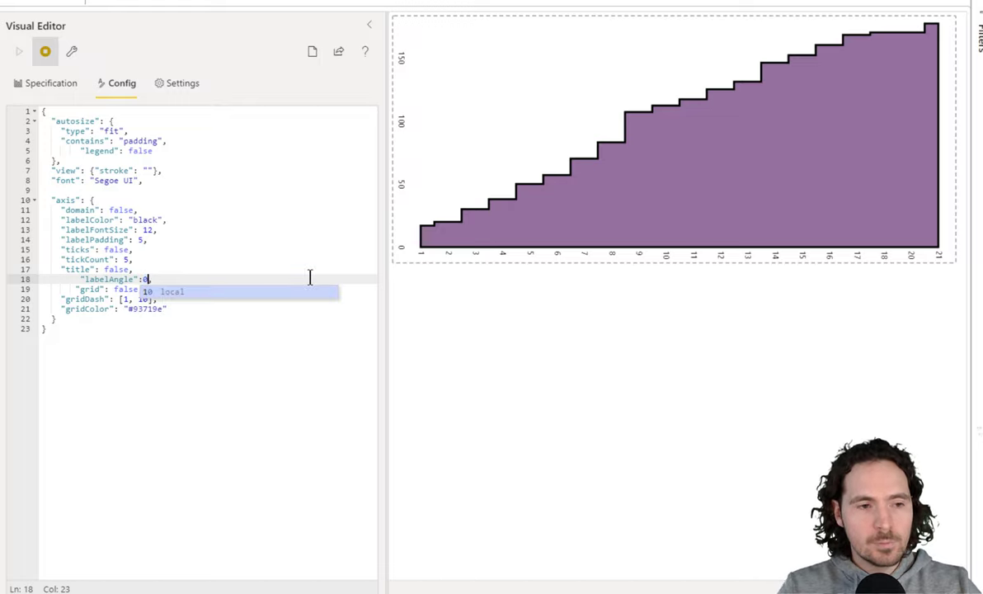
key(Escape)
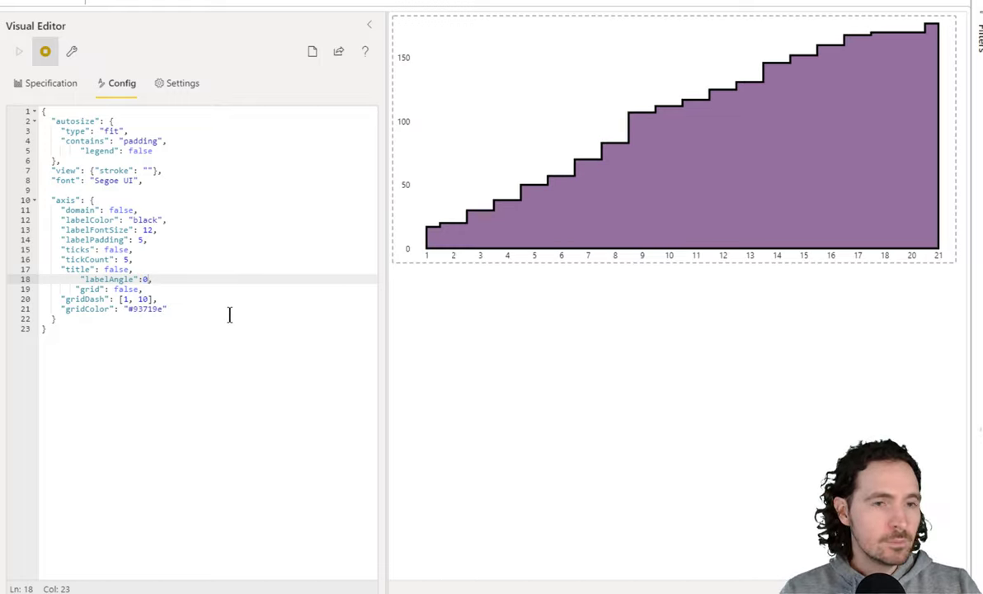
Review the provider, render mode and interactivity settings, and return to the Specification code.
click(172, 89)
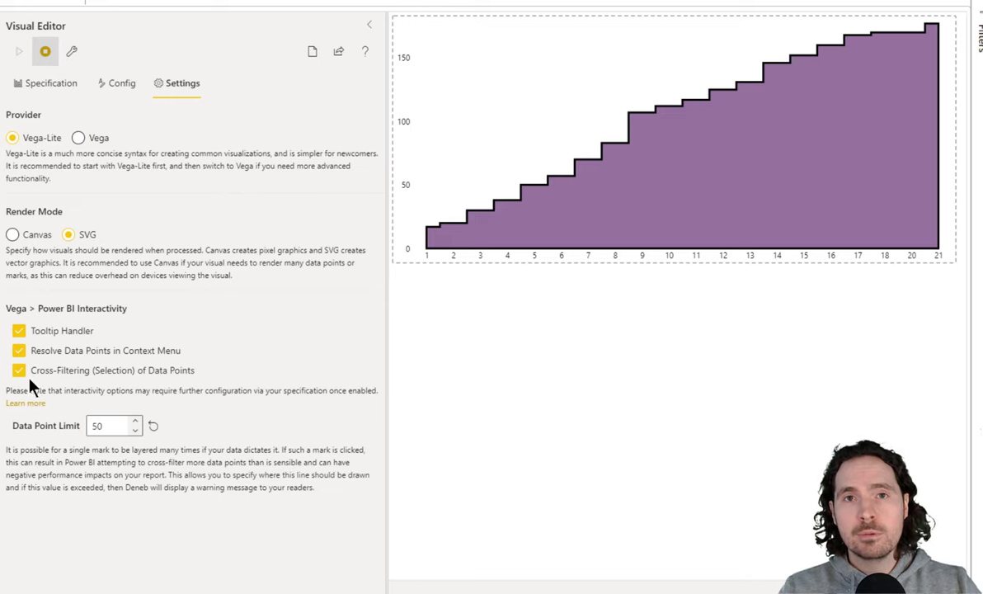
click(51, 85)
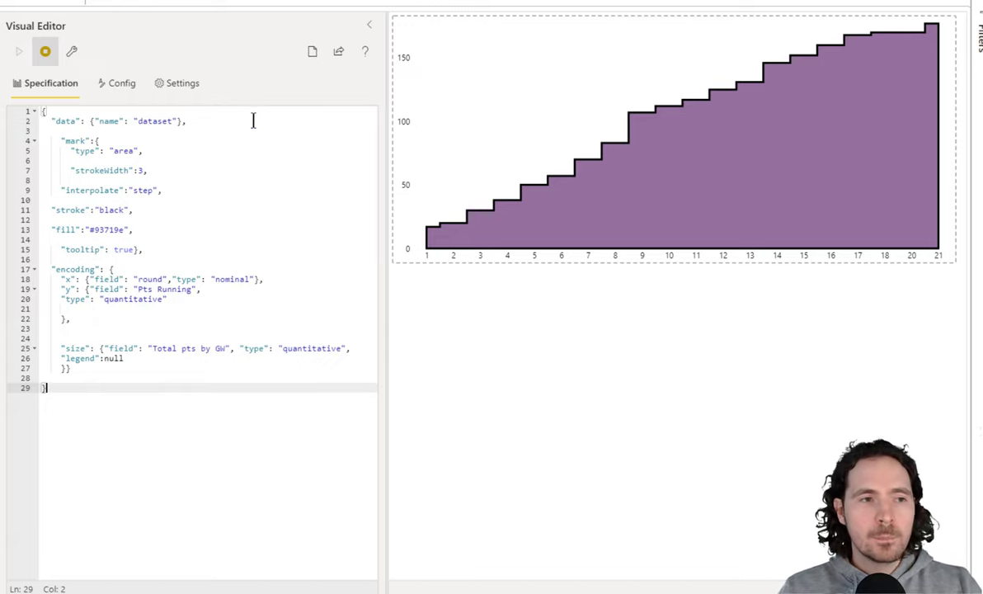
Auto-format the specification JSON, undo the formatting once to compare, and apply it again.
click(71, 55)
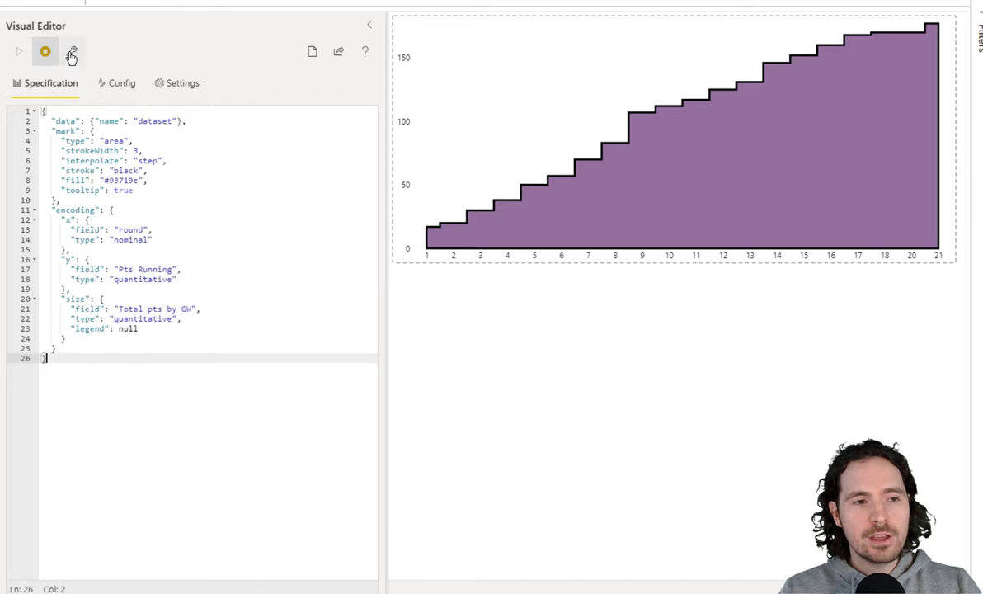
click(303, 306)
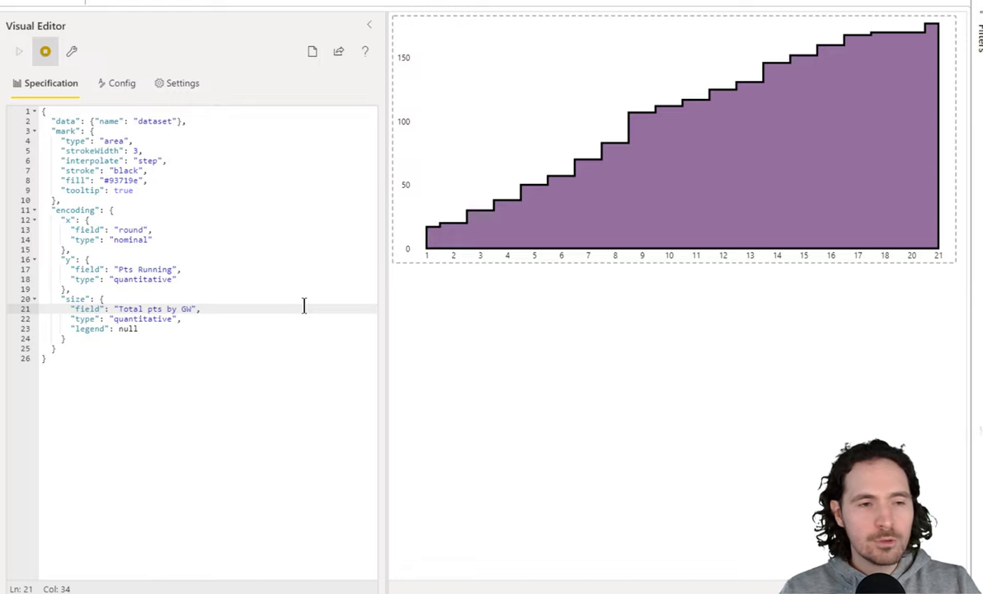
key(ctrl+z)
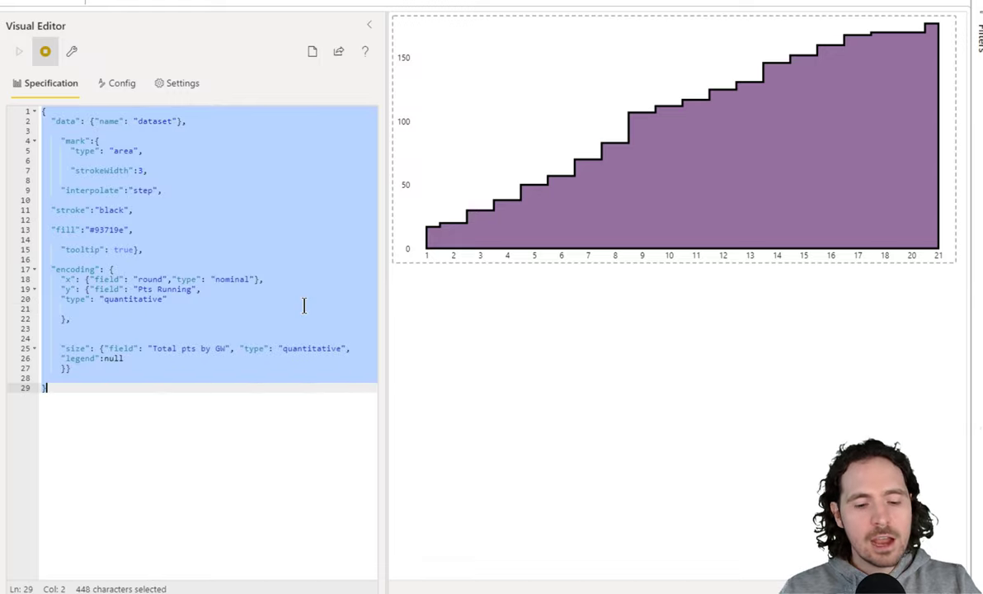
click(349, 368)
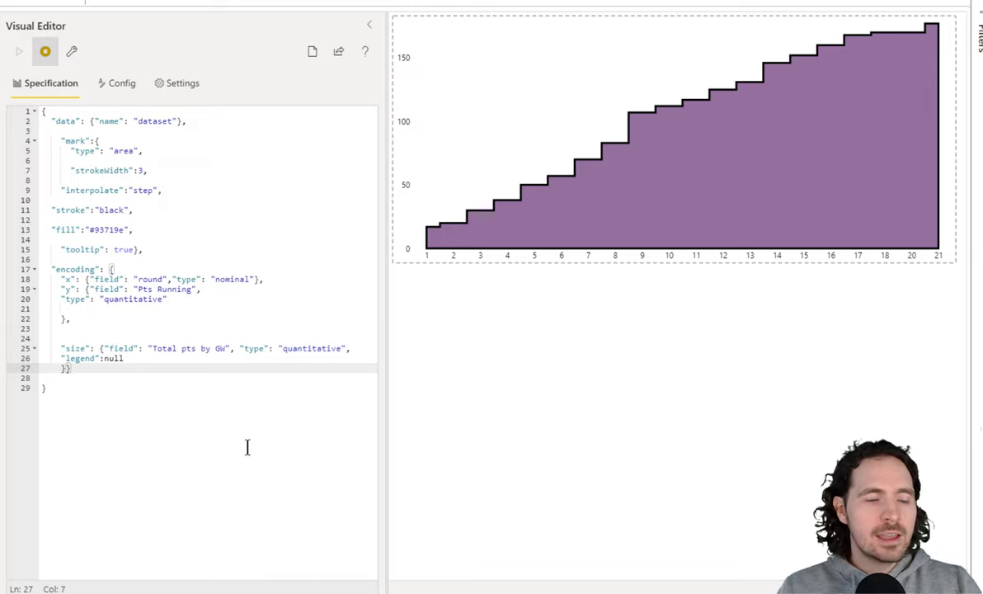
click(72, 52)
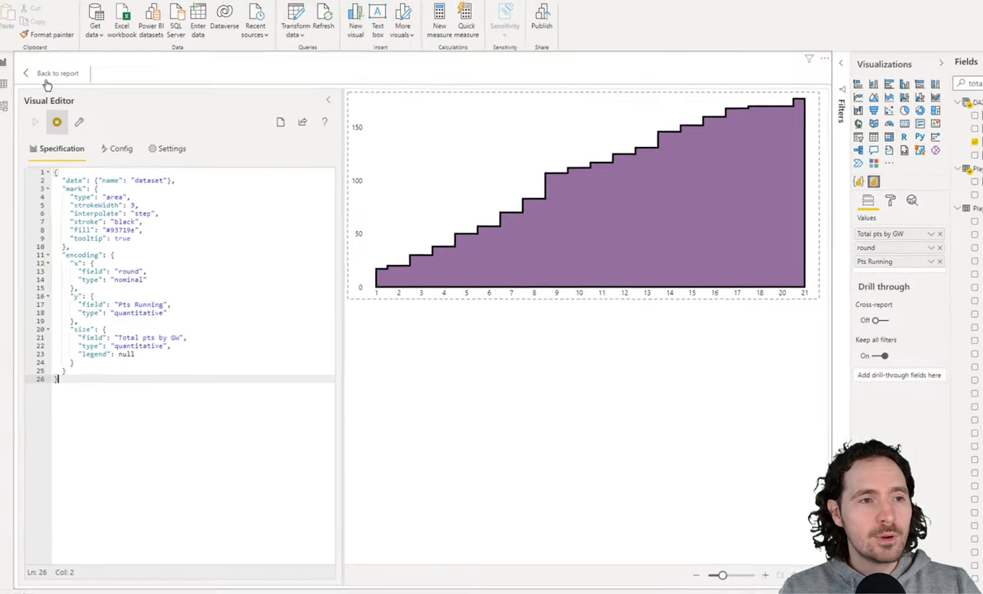
Return to the report and remove the running points line chart above the step area chart.
click(48, 80)
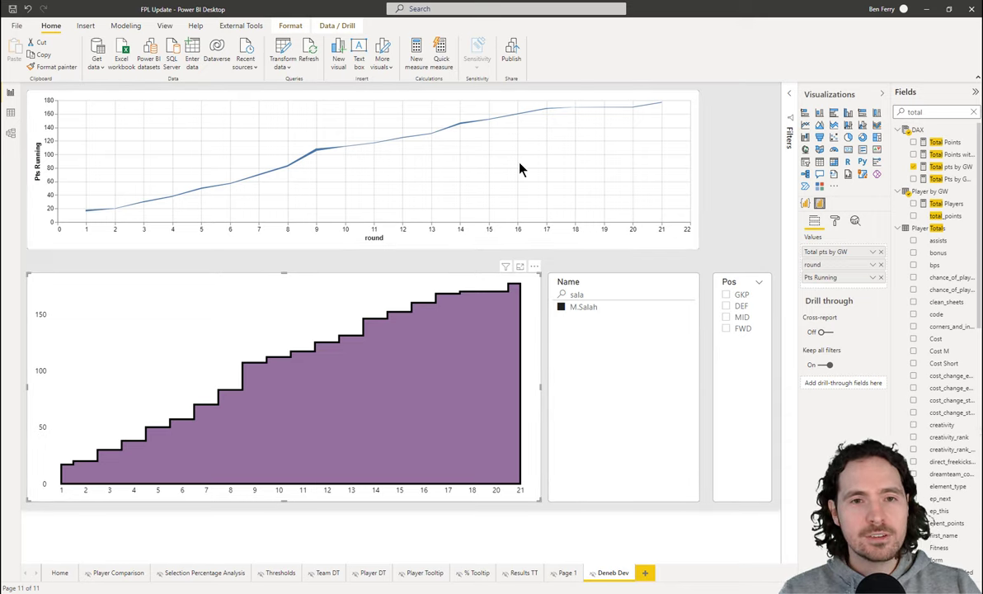
click(511, 102)
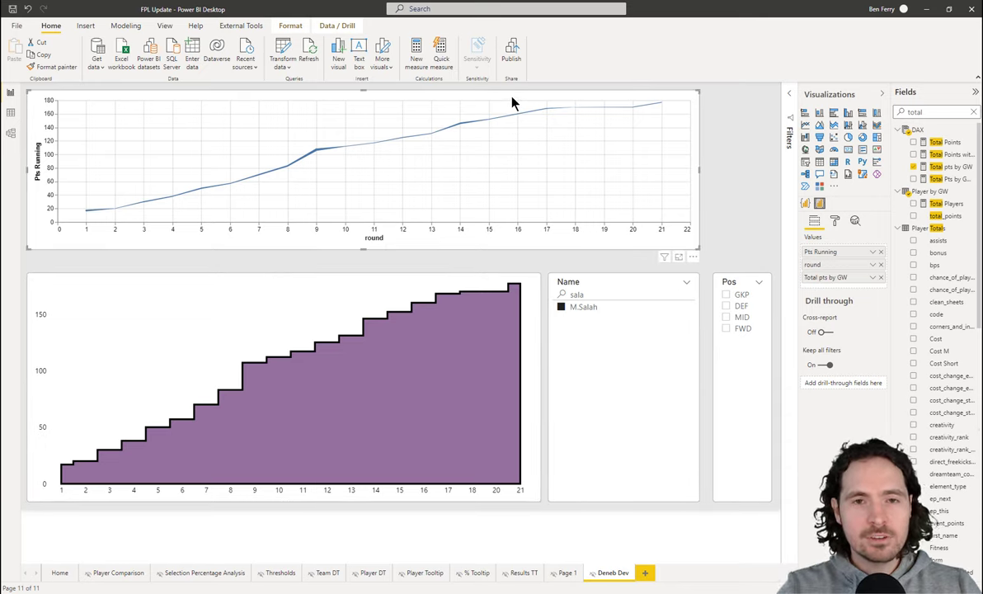
click(695, 257)
click(703, 303)
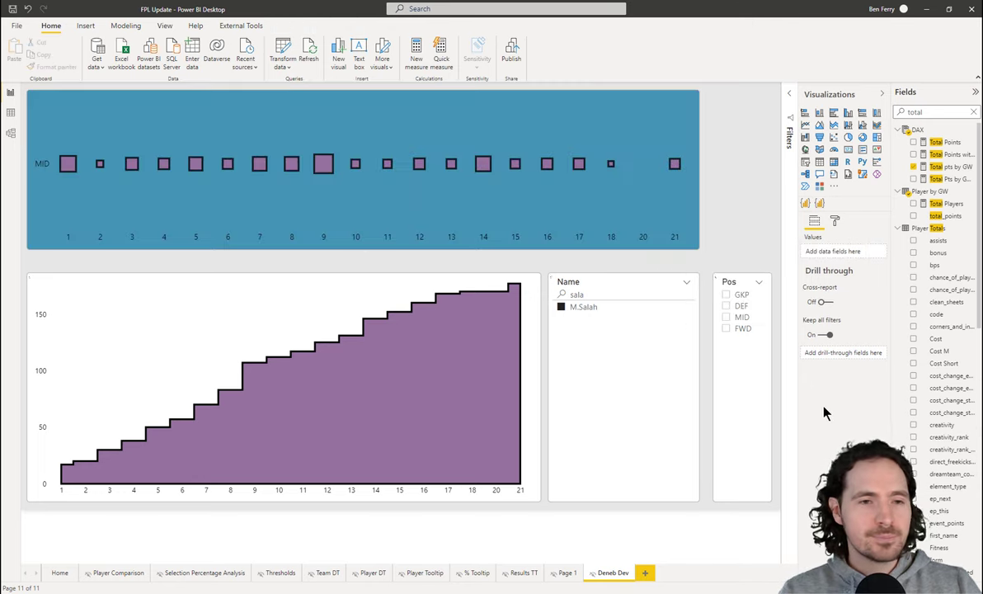
Clear the selected player in the Name slicer and open the blue squares-by-position chart for editing.
click(564, 310)
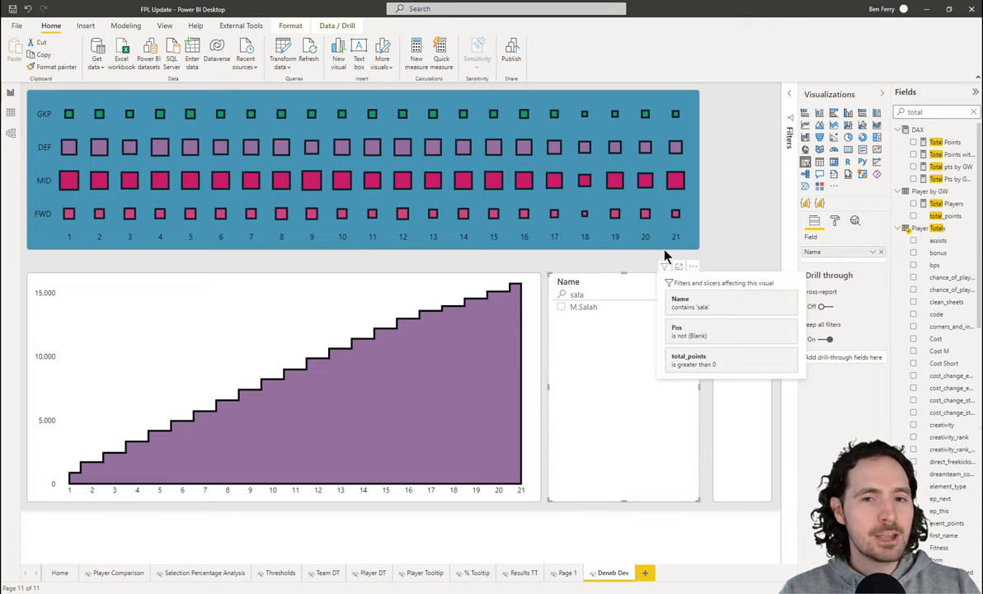
click(695, 186)
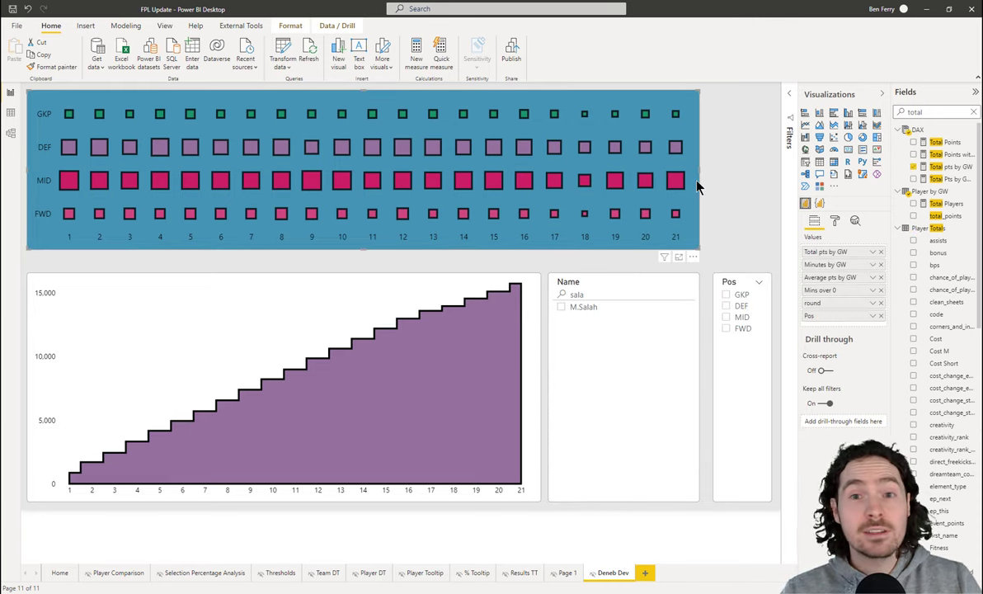
click(693, 256)
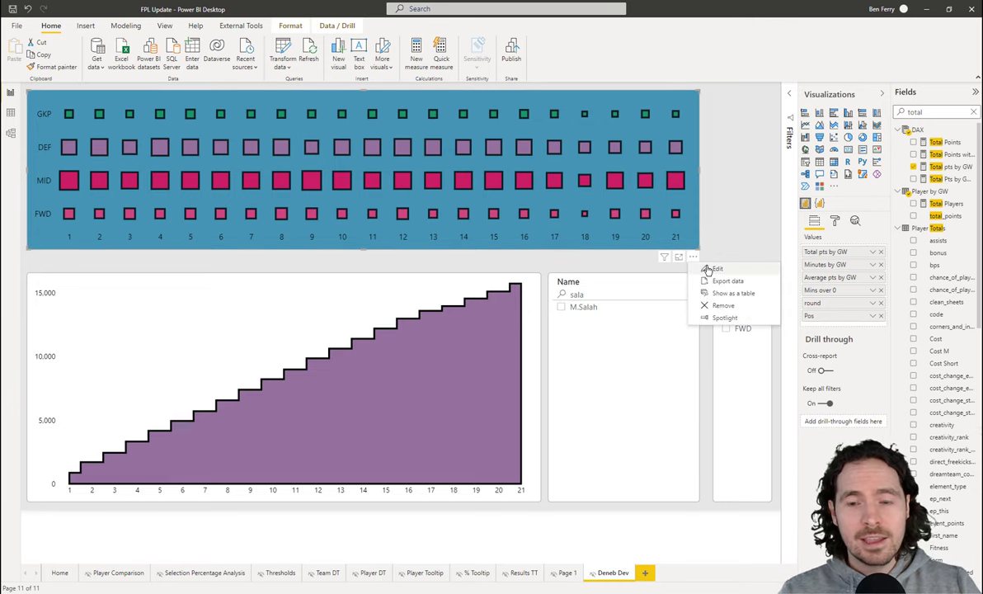
click(714, 269)
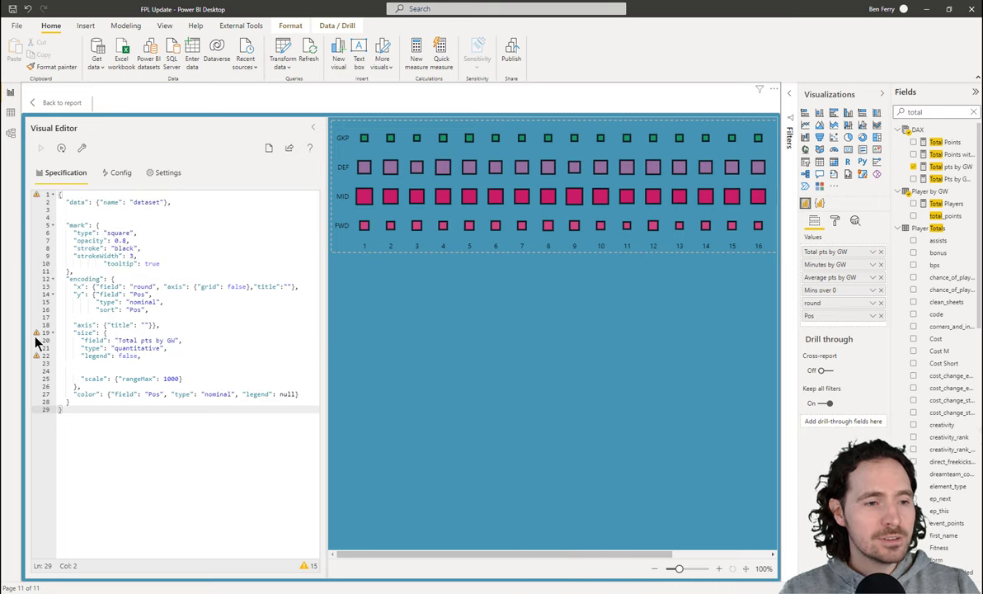
Check the schema validation warnings on the squares chart, auto-format its specification, and return to the report.
mouse_move(38, 361)
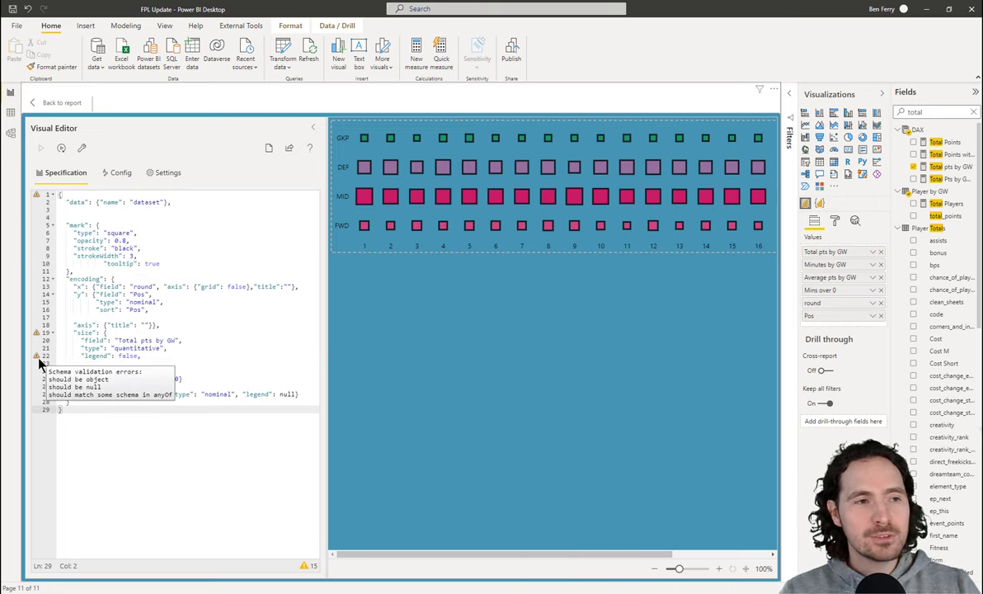
mouse_move(311, 574)
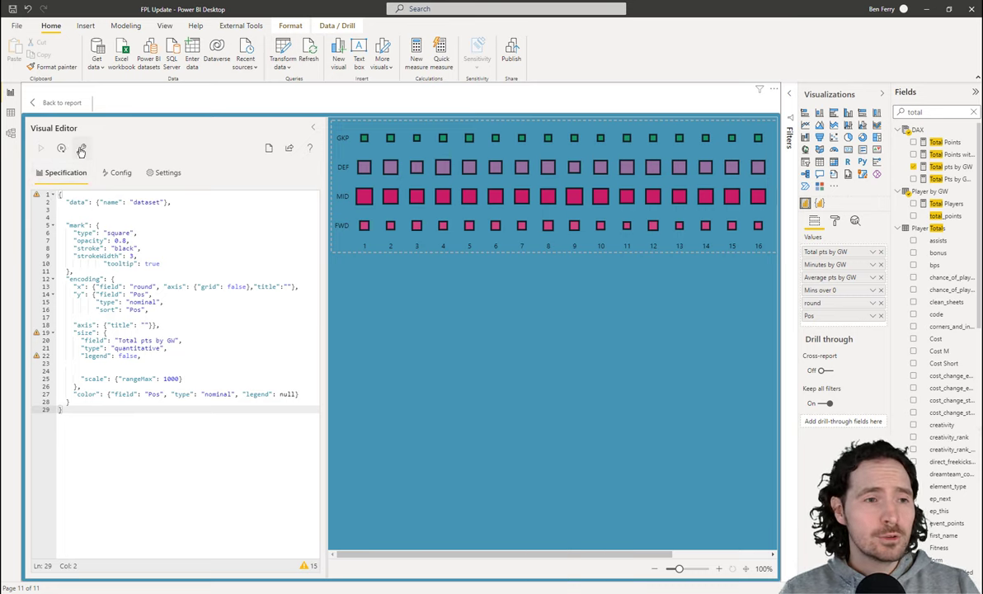
click(81, 149)
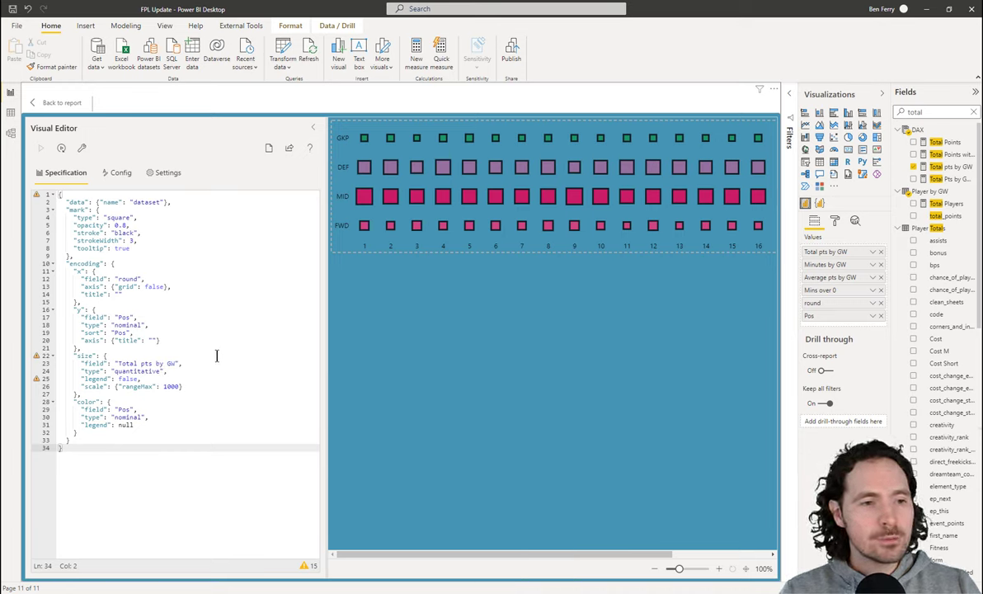
click(62, 103)
Open the step area chart for editing, try the mark's strokeWidth as the text "3", and restore the number 3.
click(531, 264)
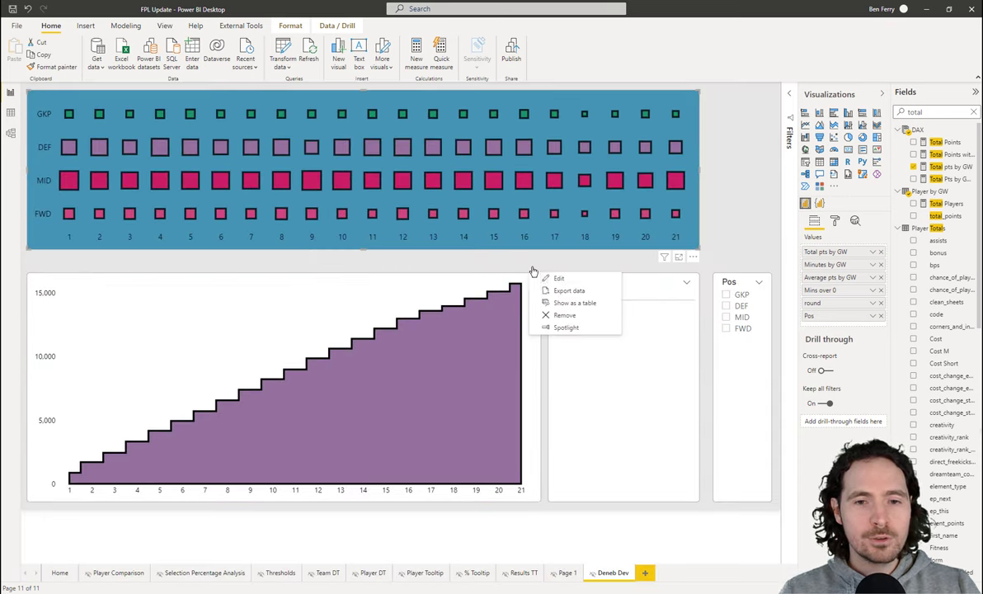
click(578, 282)
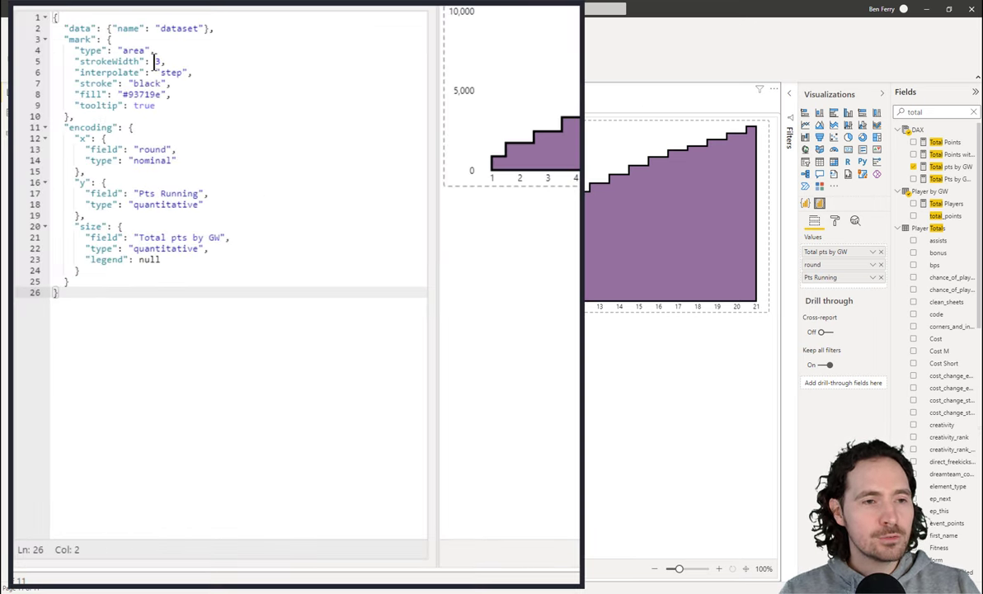
click(154, 62)
text(")
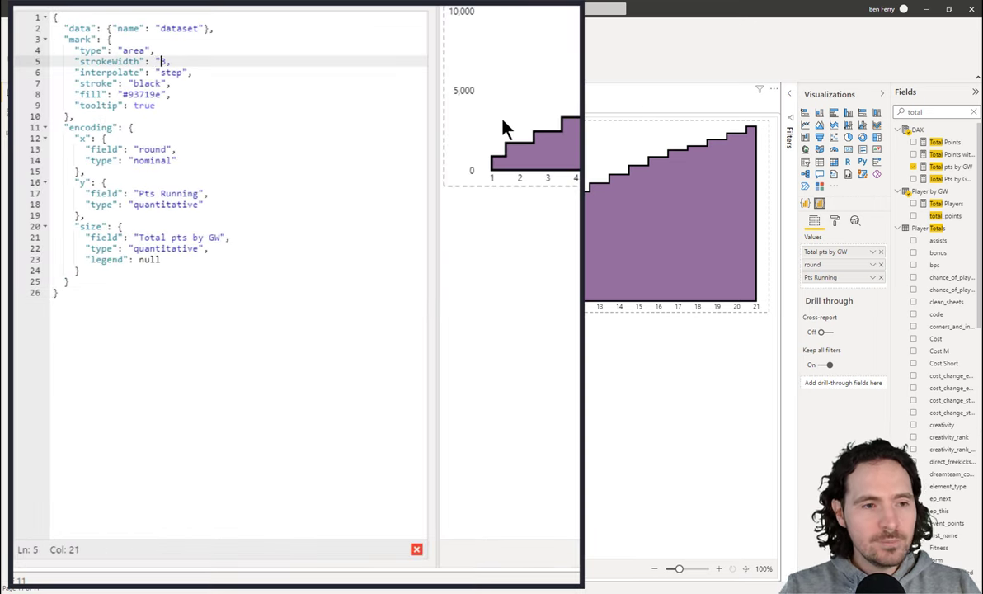
key(Right)
text(")
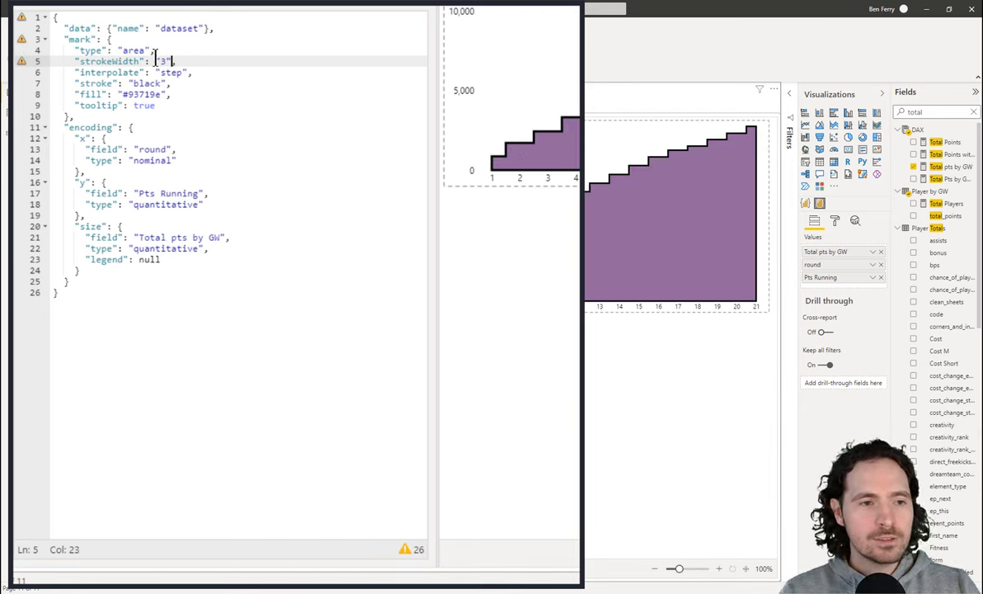
key(BackSpace)
key(Left)
key(BackSpace)
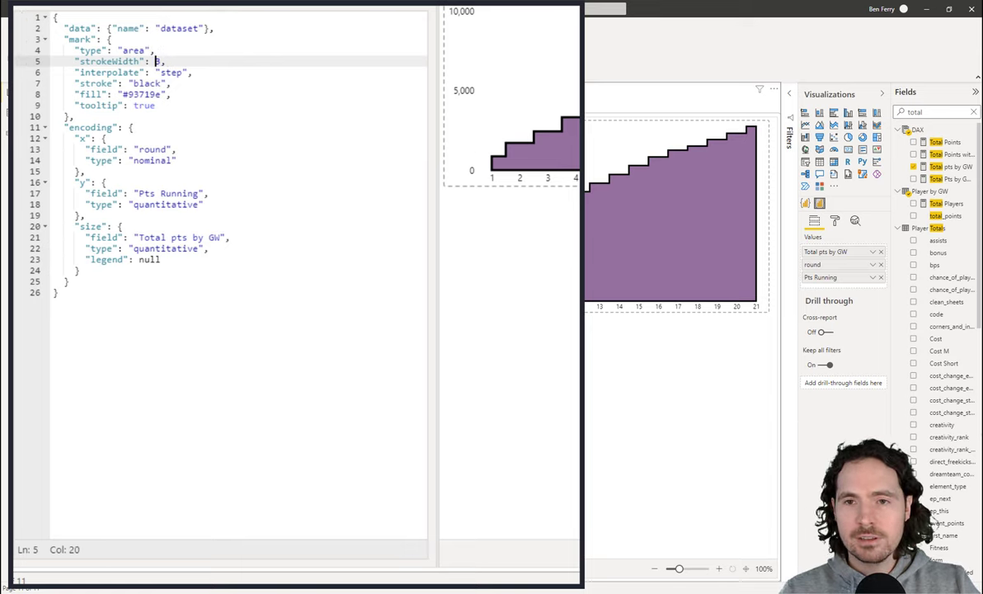
Enclose the strokeWidth value 3 in quotes again and inspect the schema validation warnings for that line.
double_click(155, 61)
text("3)
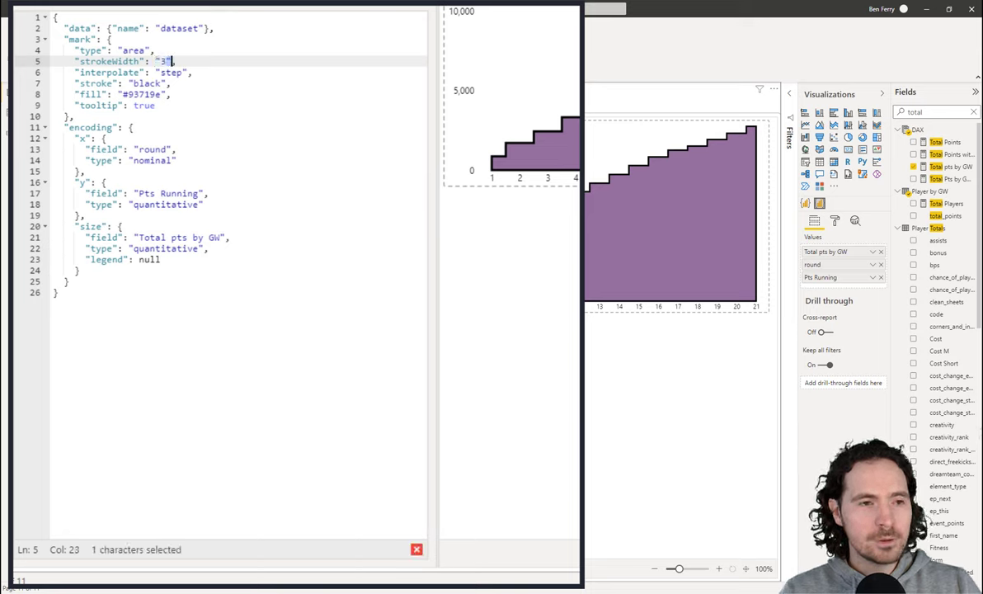
click(179, 72)
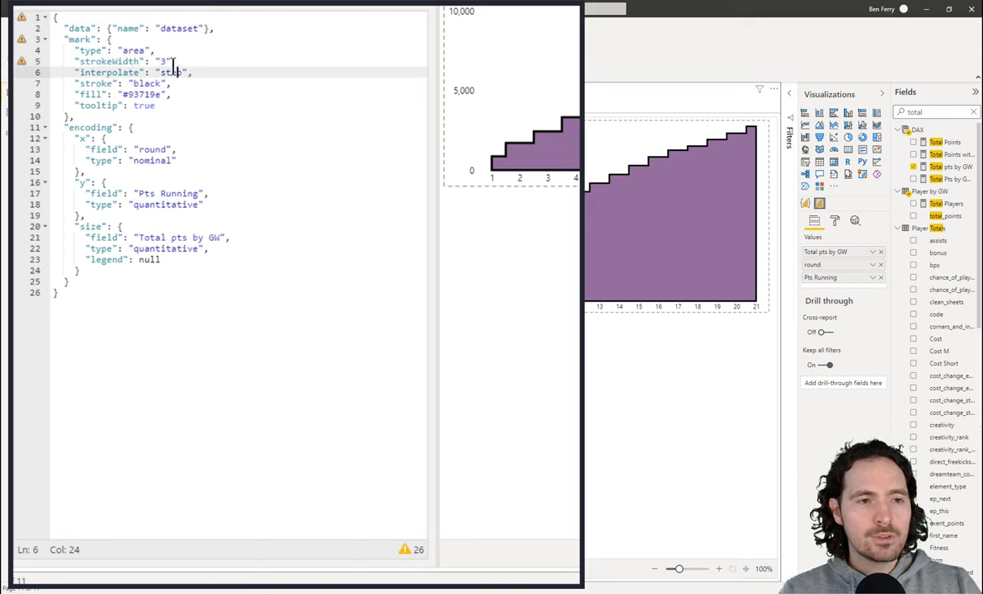
click(188, 61)
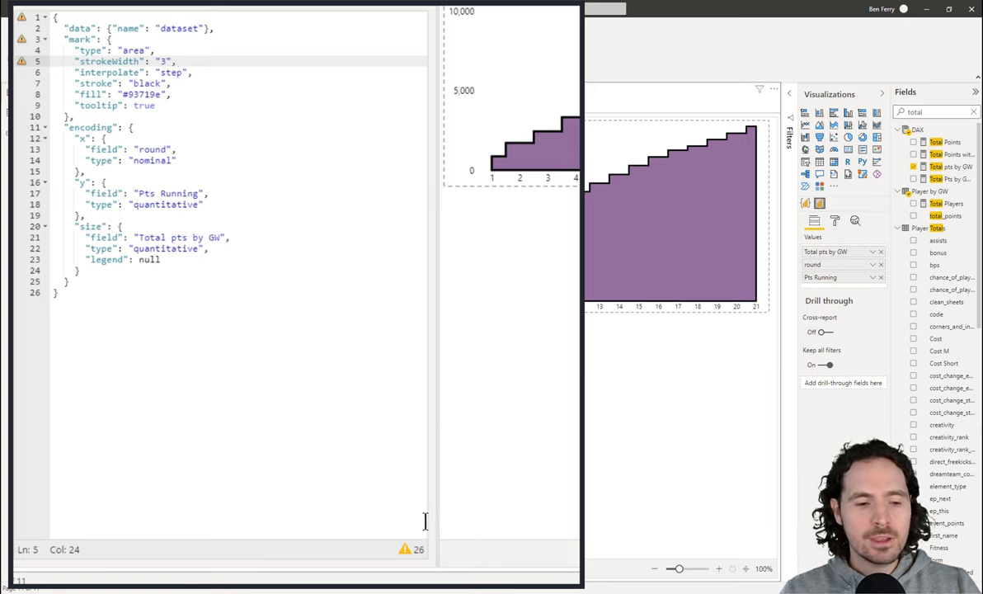
mouse_move(411, 556)
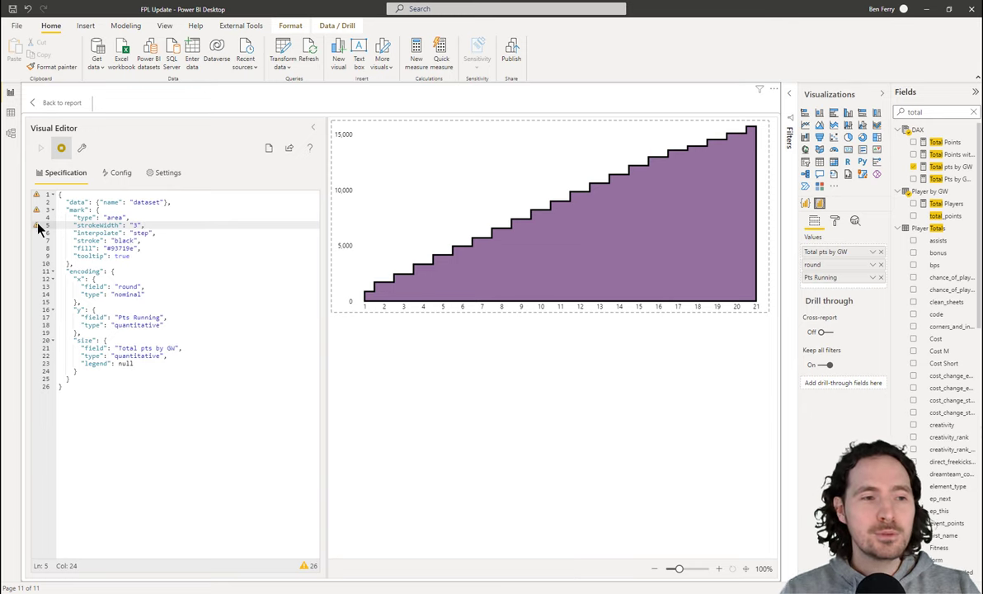
mouse_move(38, 228)
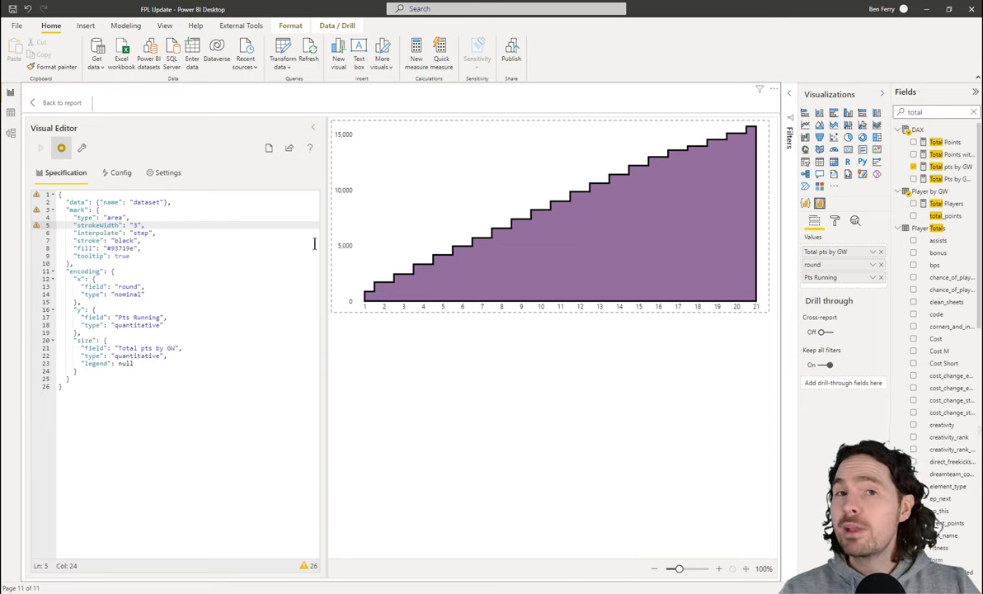
Remove the quotes around the strokeWidth value and go back to the report.
key(BackSpace)
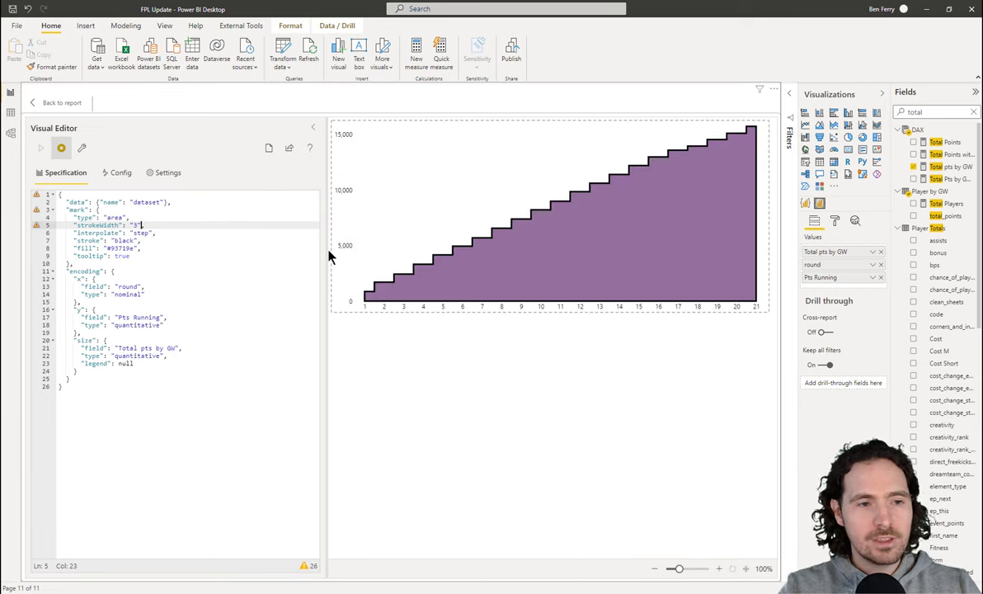
key(BackSpace)
key(Left)
key(BackSpace)
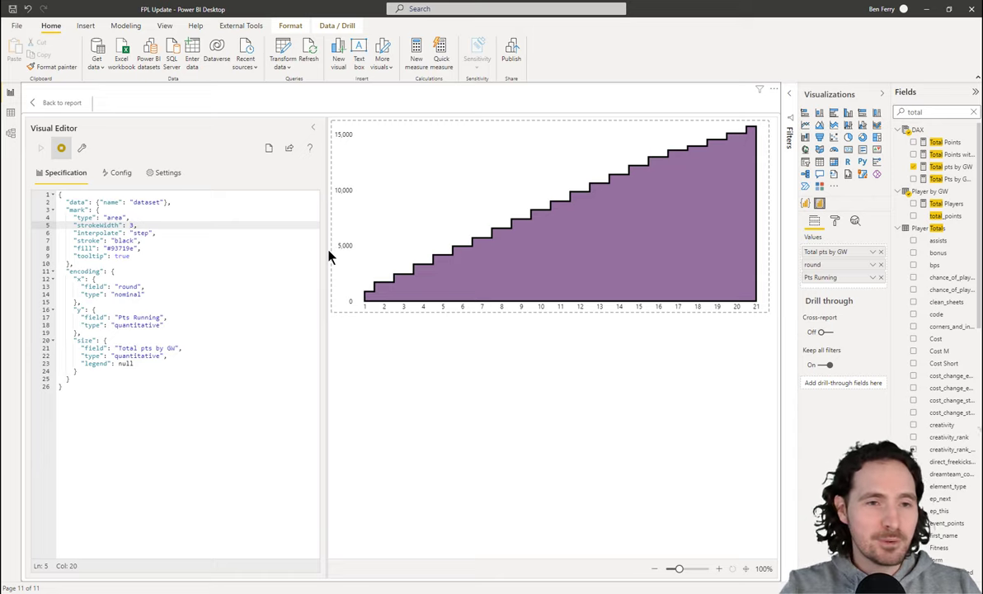
click(60, 101)
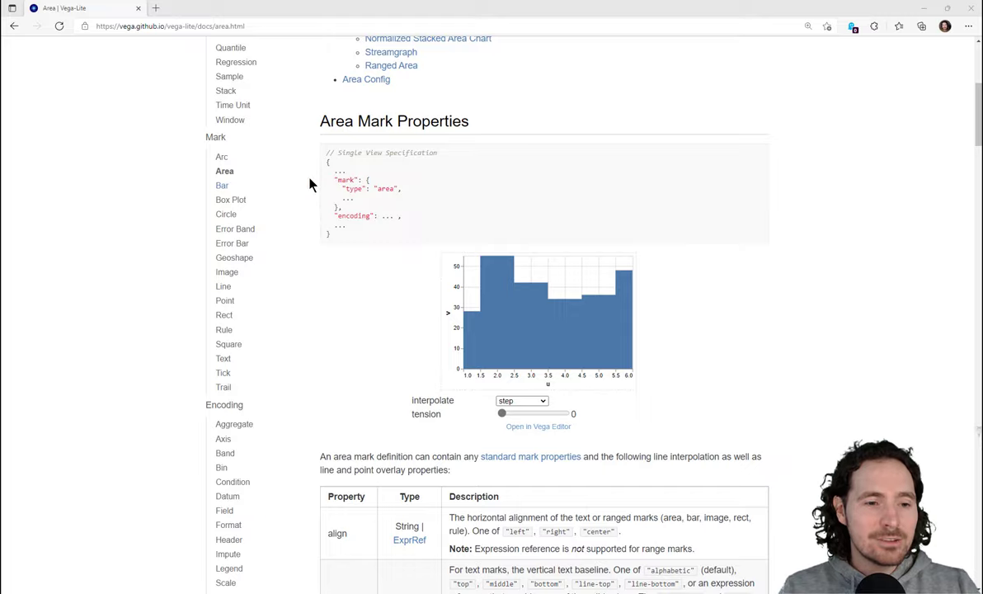
Review the area mark page of the Vega-Lite documentation, including its overview and Area Mark Properties.
scroll(339, 197, down, 10)
scroll(384, 200, up, 15)
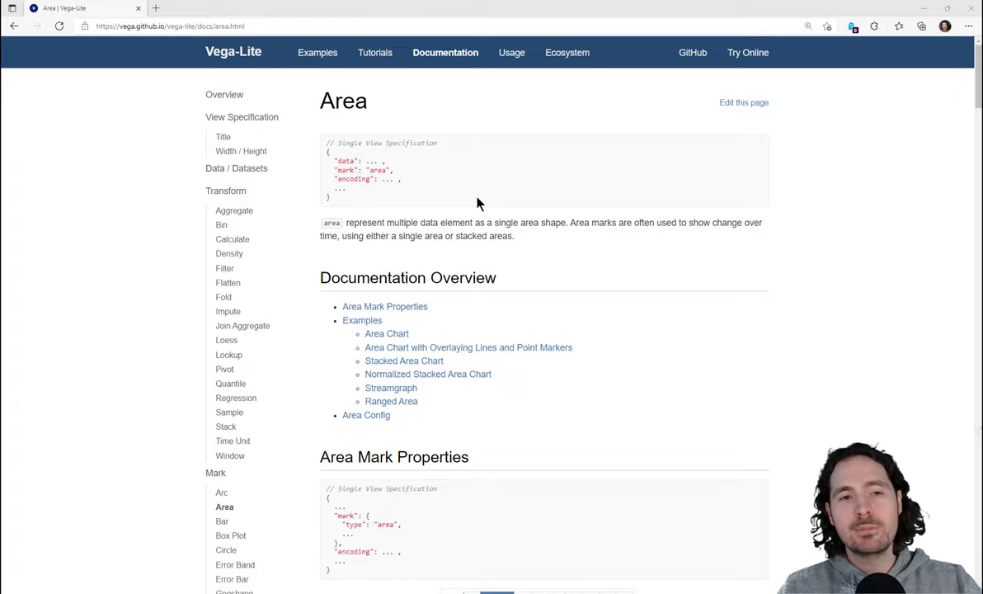
scroll(454, 248, down, 6)
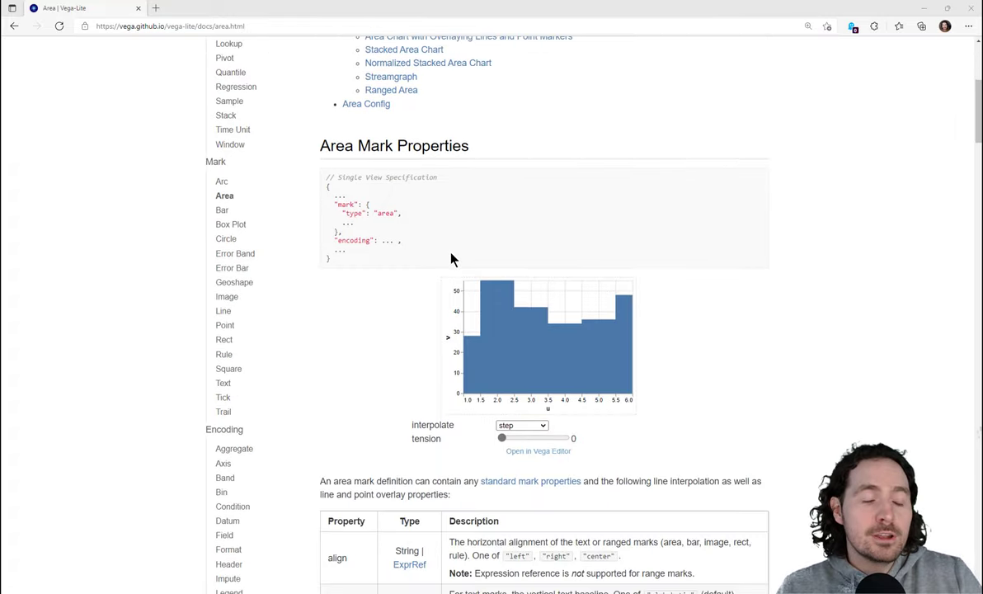
scroll(445, 251, down, 2)
scroll(440, 248, up, 8)
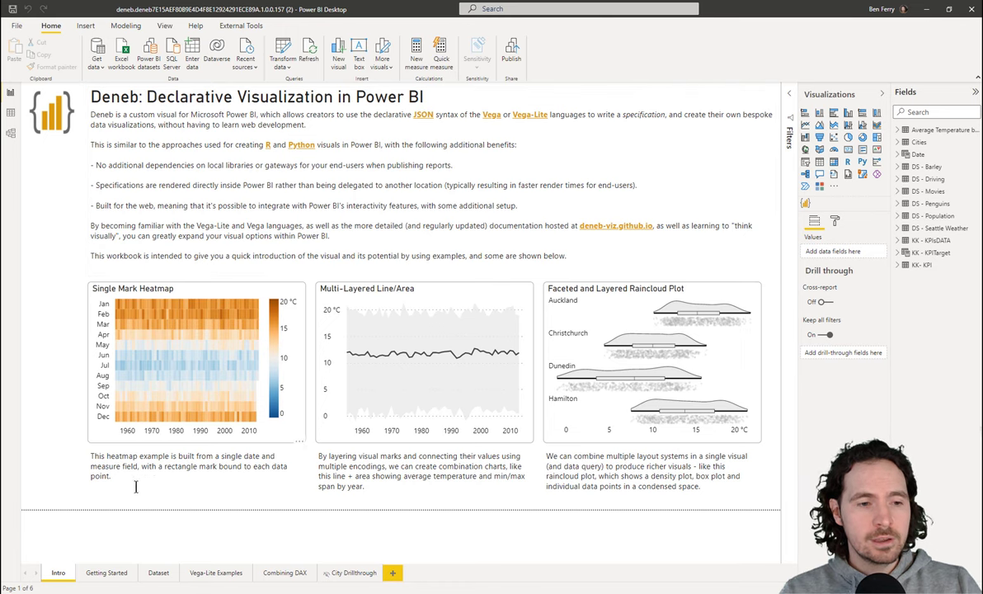
Browse the Getting Started, Dataset and Combining DAX pages of the Deneb sample workbook.
click(107, 572)
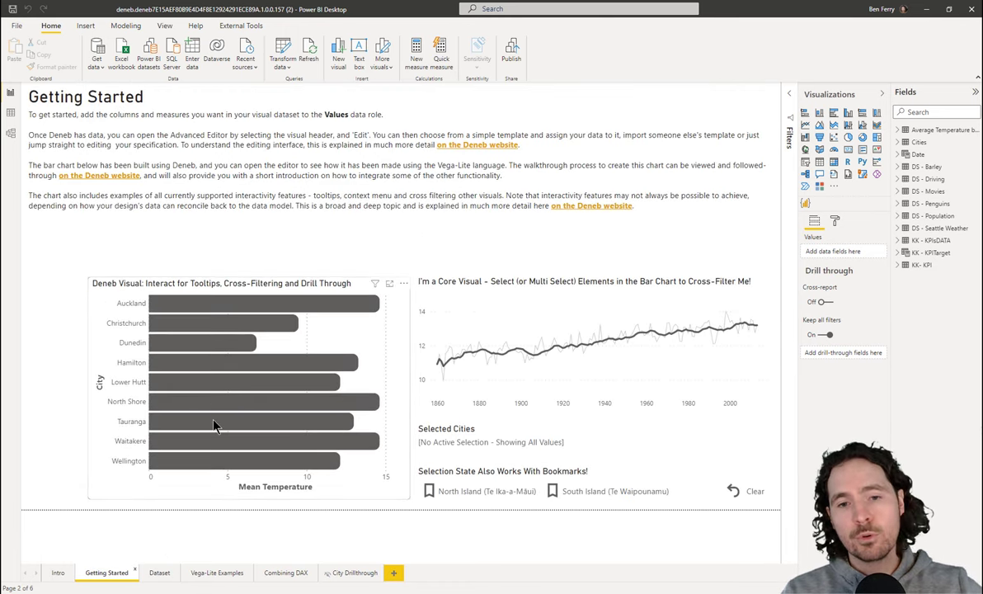
click(157, 575)
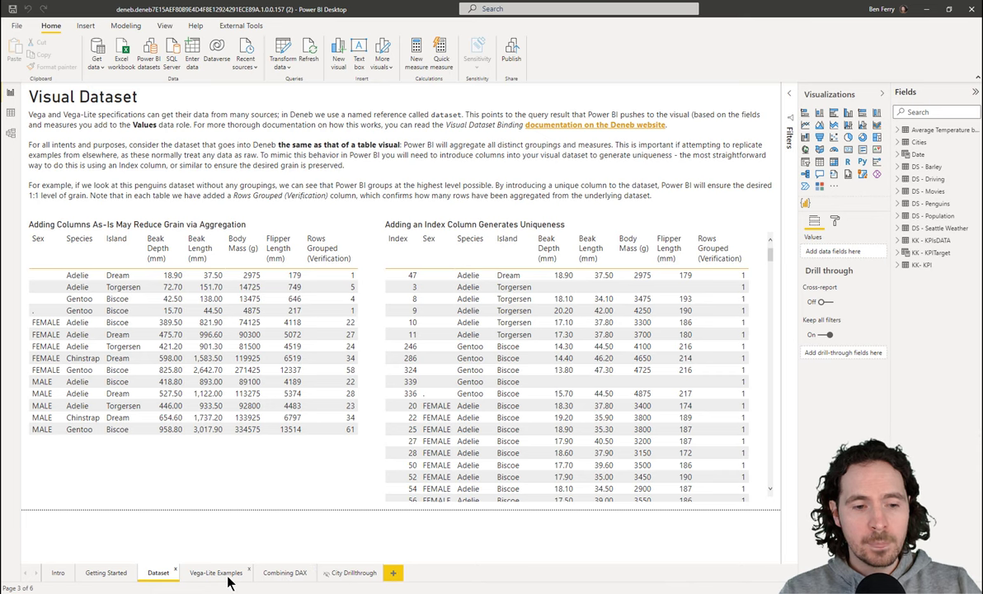
click(281, 575)
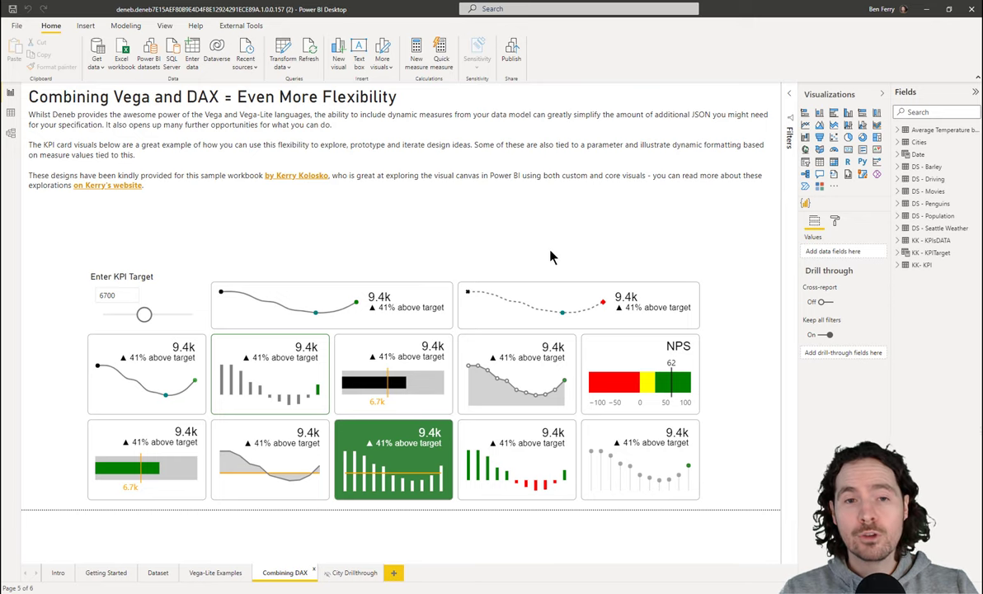
Open the green KPI card's Deneb specification, read through its bar, line and text layers, and return to the report.
right_click(447, 422)
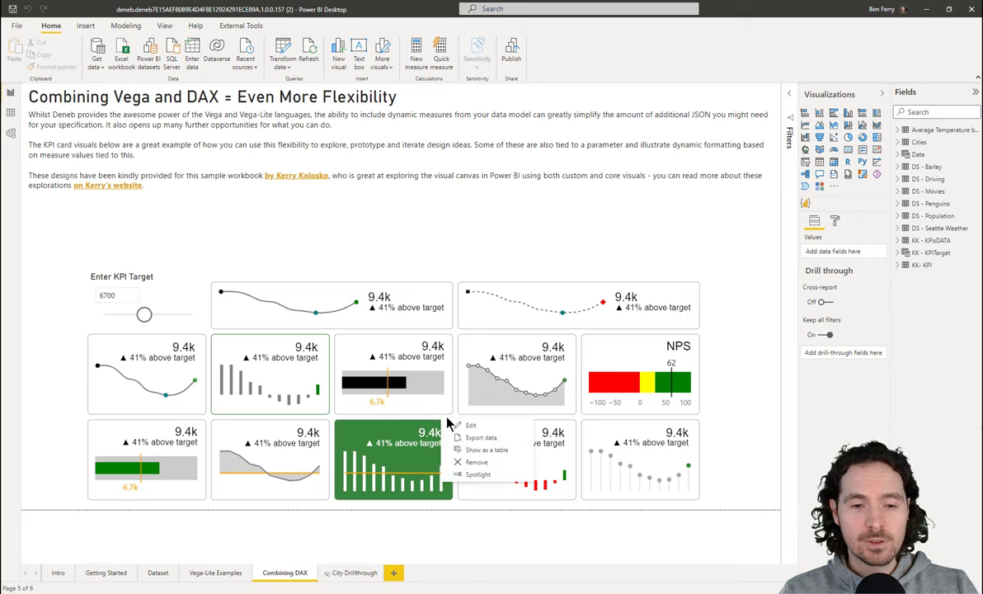
click(468, 425)
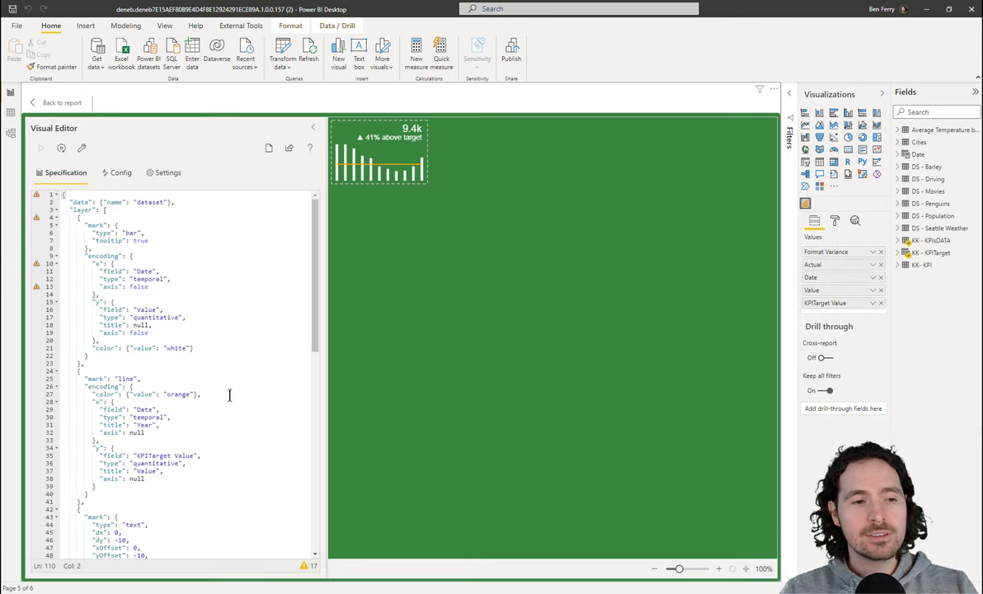
scroll(230, 394, down, 10)
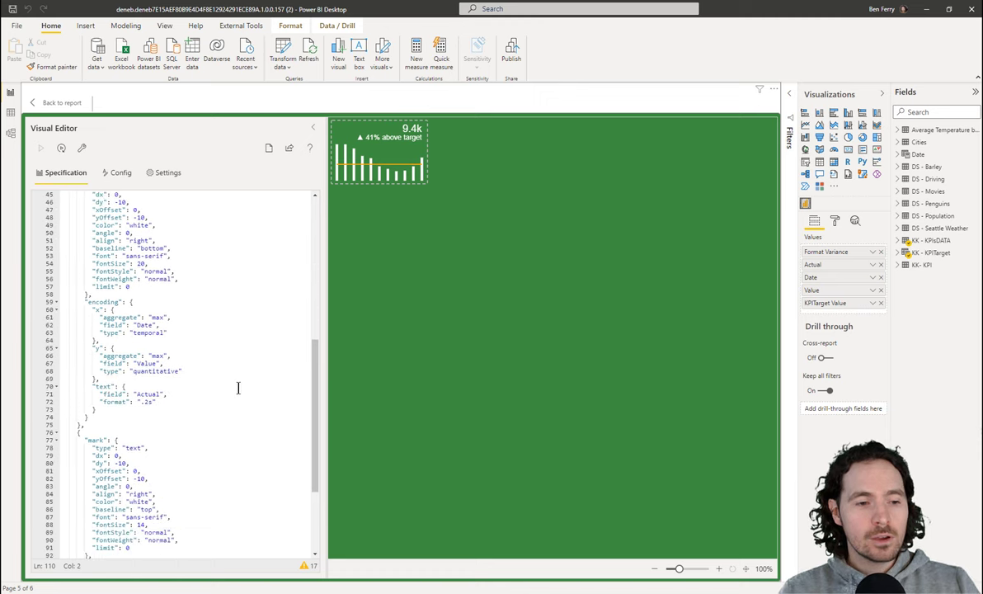
scroll(237, 389, down, 5)
scroll(235, 404, up, 7)
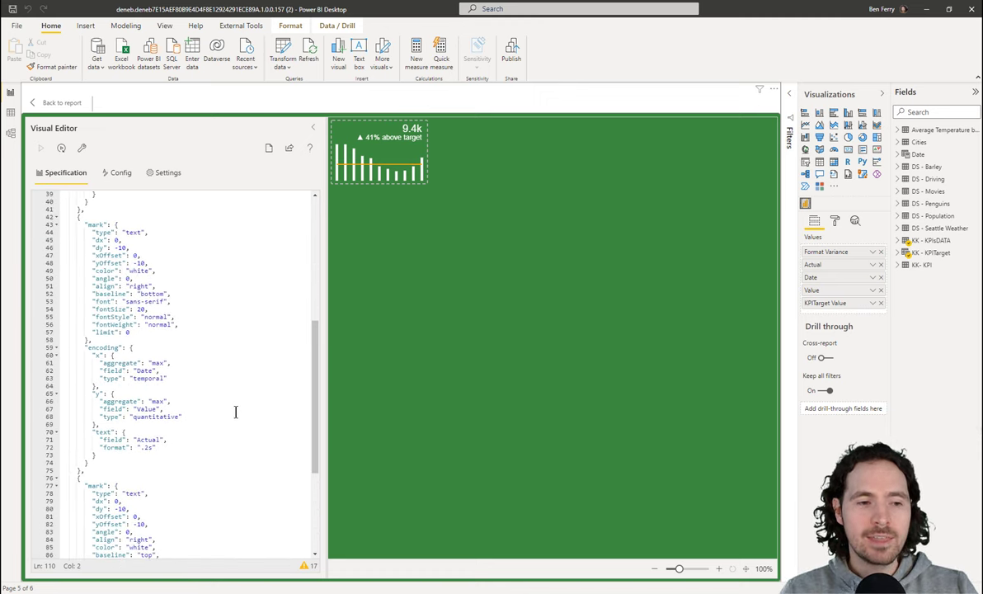
scroll(235, 411, up, 10)
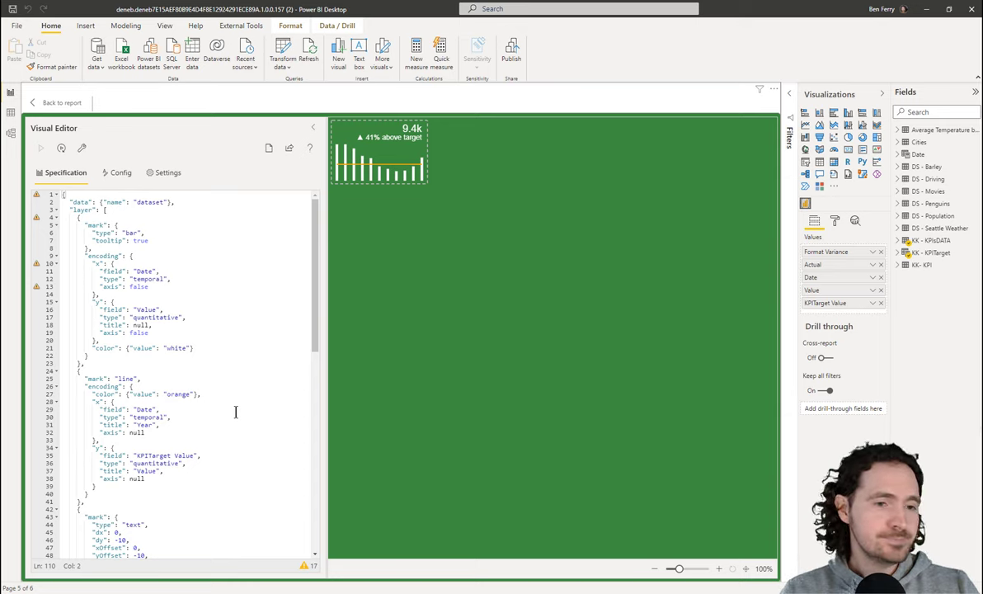
click(62, 102)
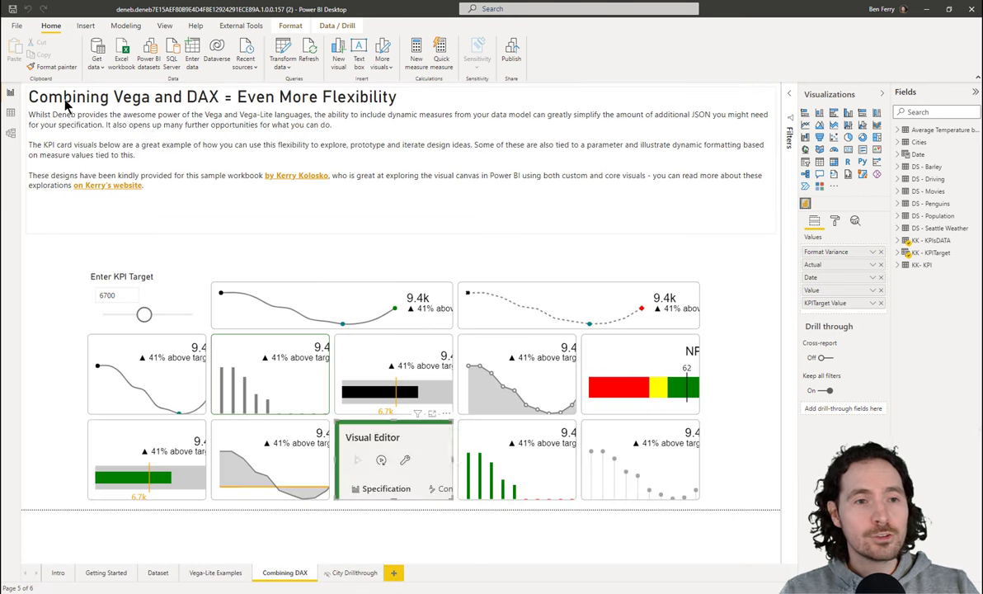
Switch from the Deneb sample workbook to the FPL Update report and clear the area chart selection on the Deneb Dev page.
click(348, 247)
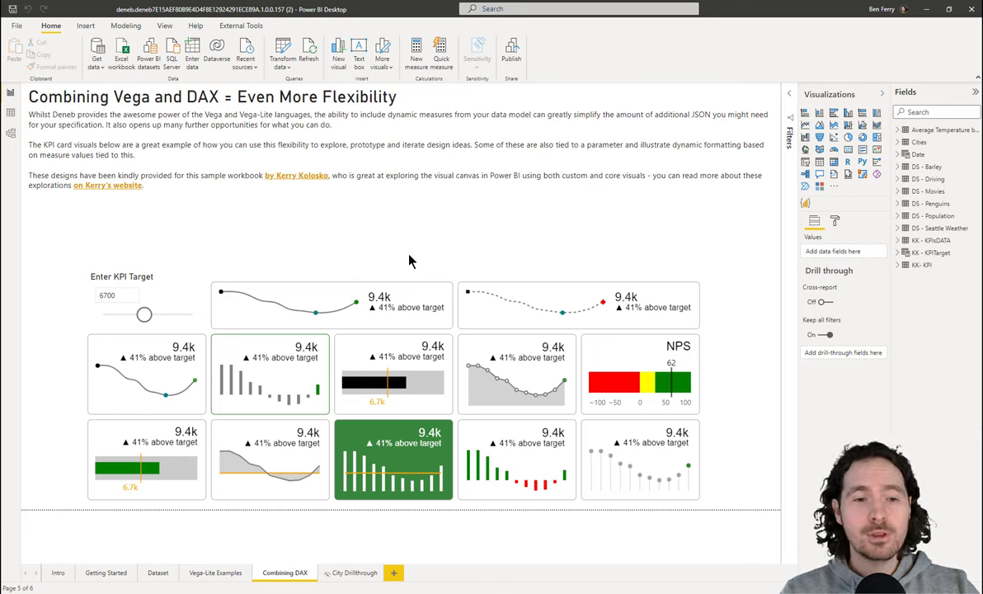
mouse_move(590, 592)
click(562, 582)
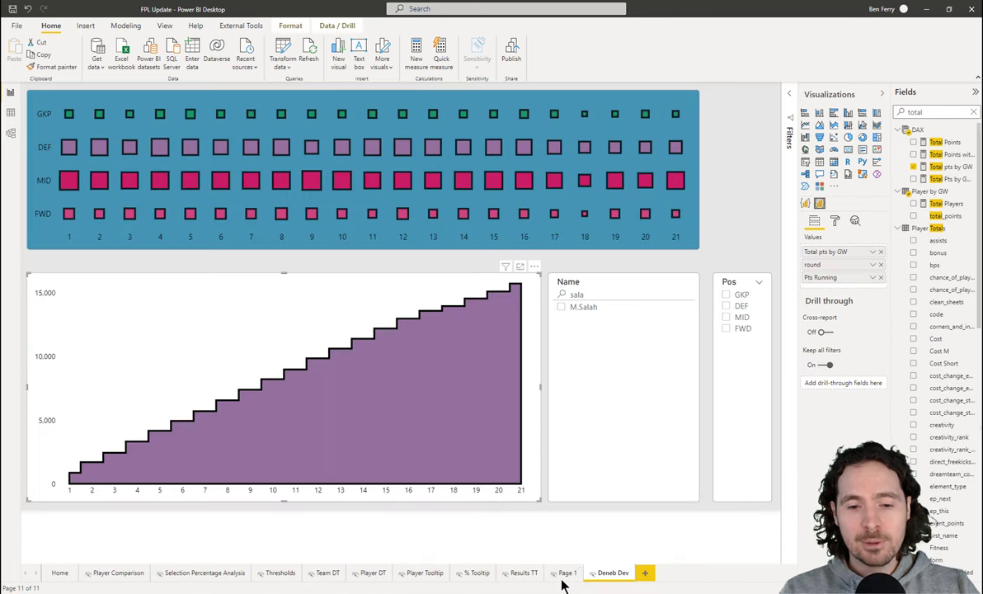
click(733, 216)
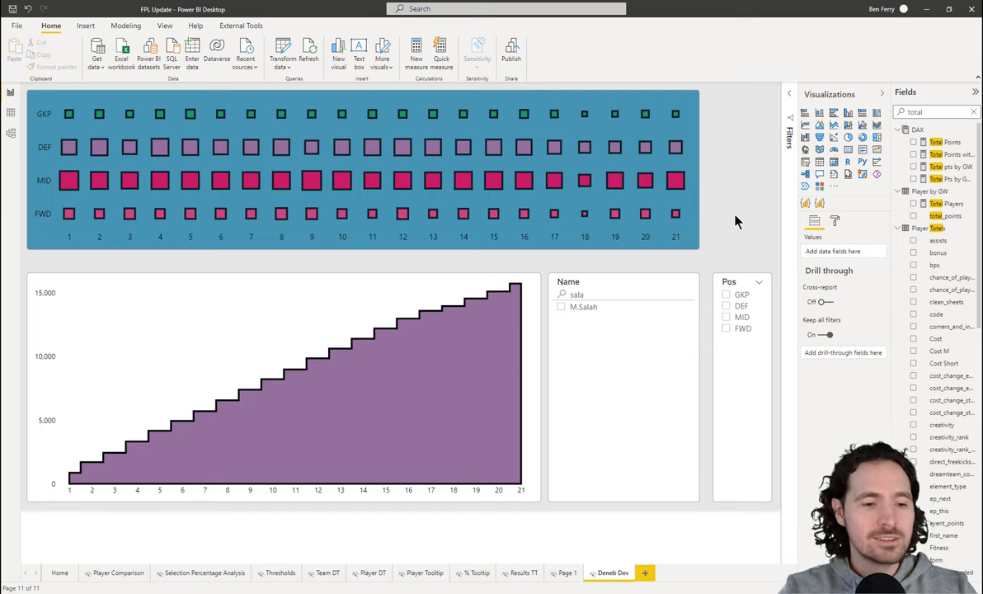
Examine the Difference in Points Top 5 by GW chart on the Thresholds page, including gameweek 9's highest point.
click(281, 574)
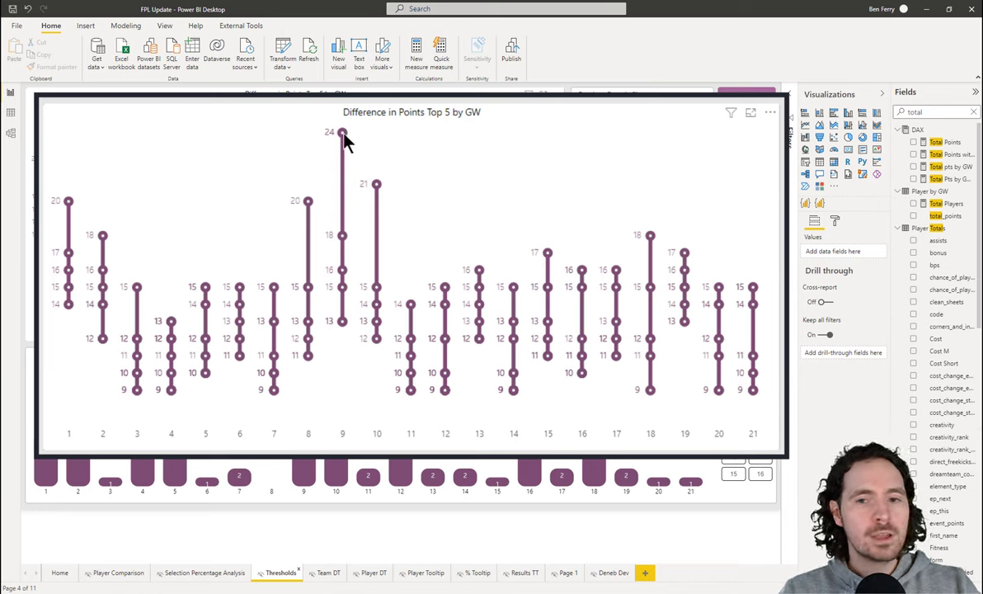
mouse_move(343, 133)
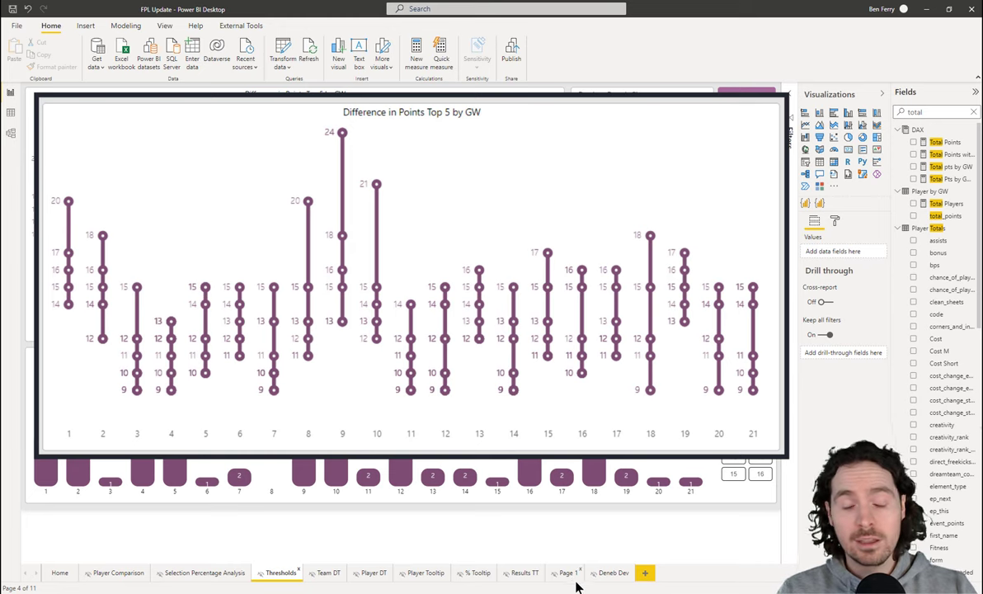
Return to the Deneb Dev page and filter its charts to M.Salah with the Name slicer.
click(602, 576)
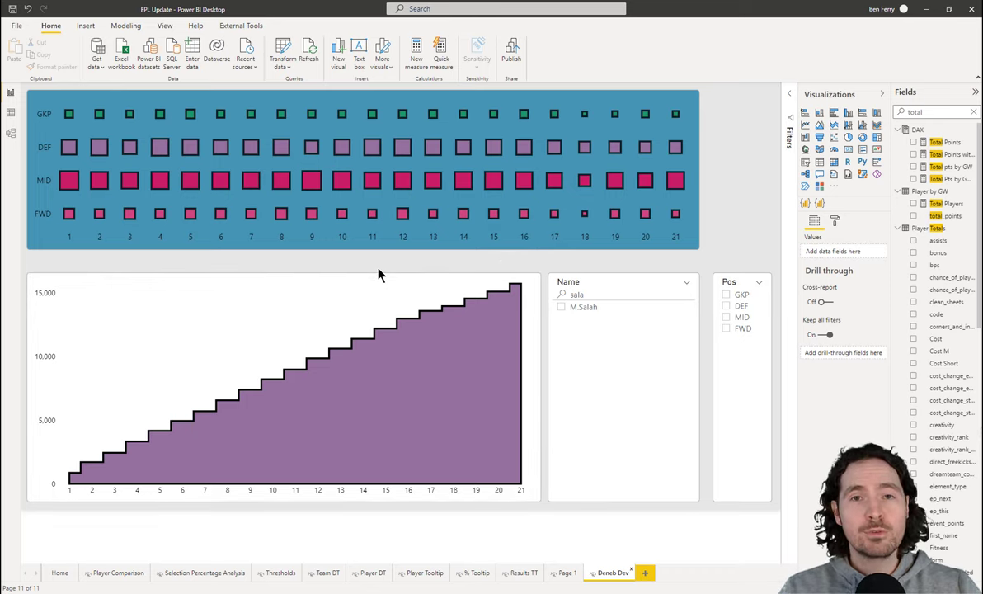
click(563, 307)
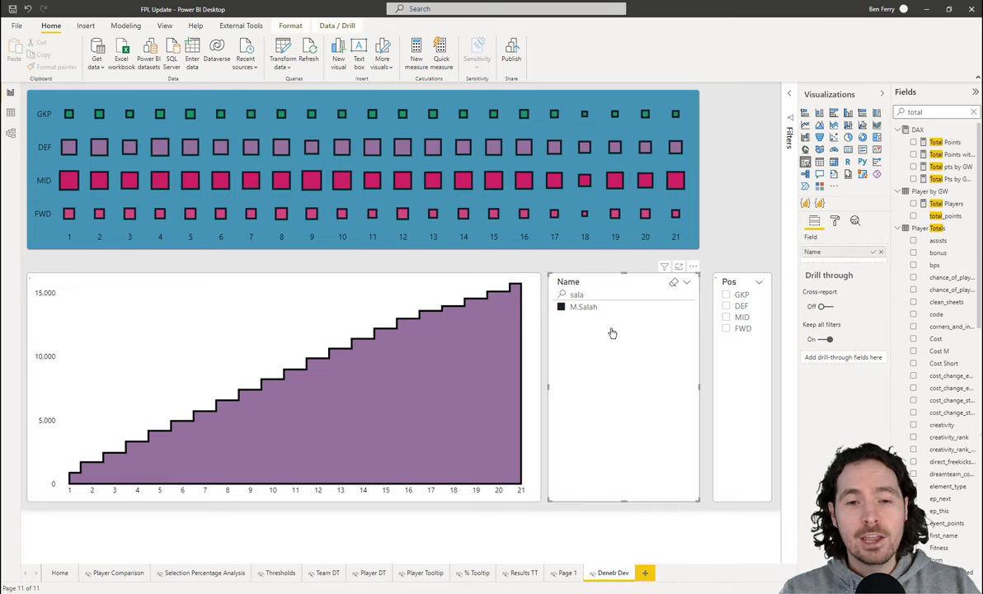